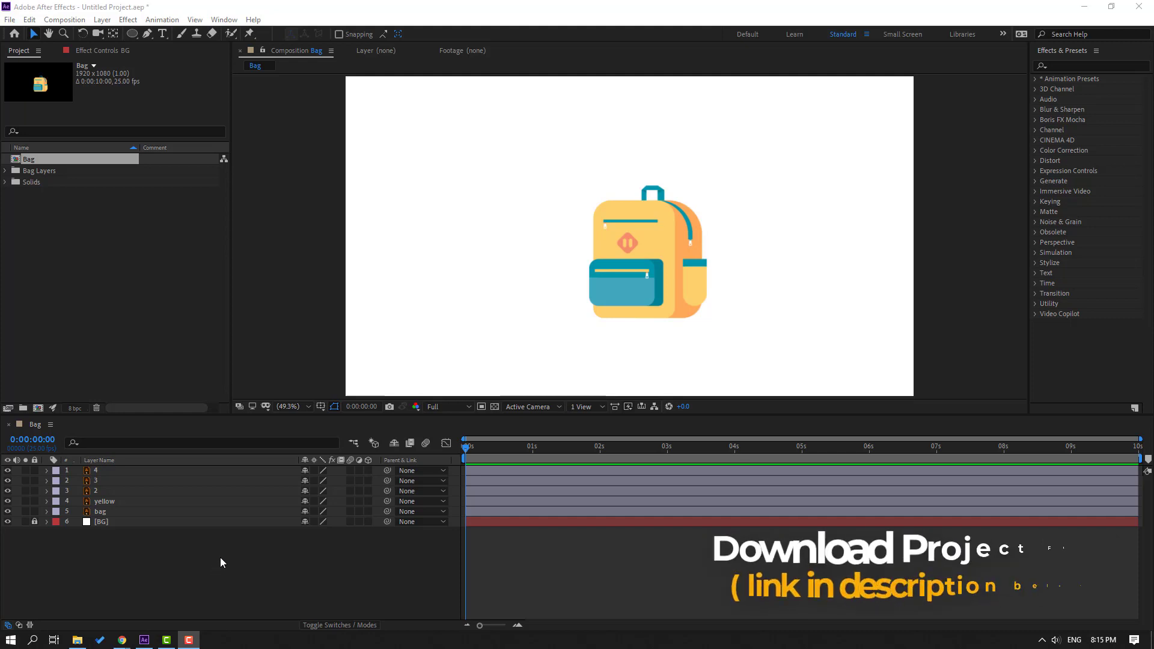
# Step: Hide layers 2, 3 and 4 and delete the yellow layer from the Bag composition
pyautogui.click(96, 491)
pyautogui.keyDown('shift'); pyautogui.click(103, 481); pyautogui.keyUp('shift')
pyautogui.keyDown('shift'); pyautogui.click(106, 474); pyautogui.keyUp('shift')
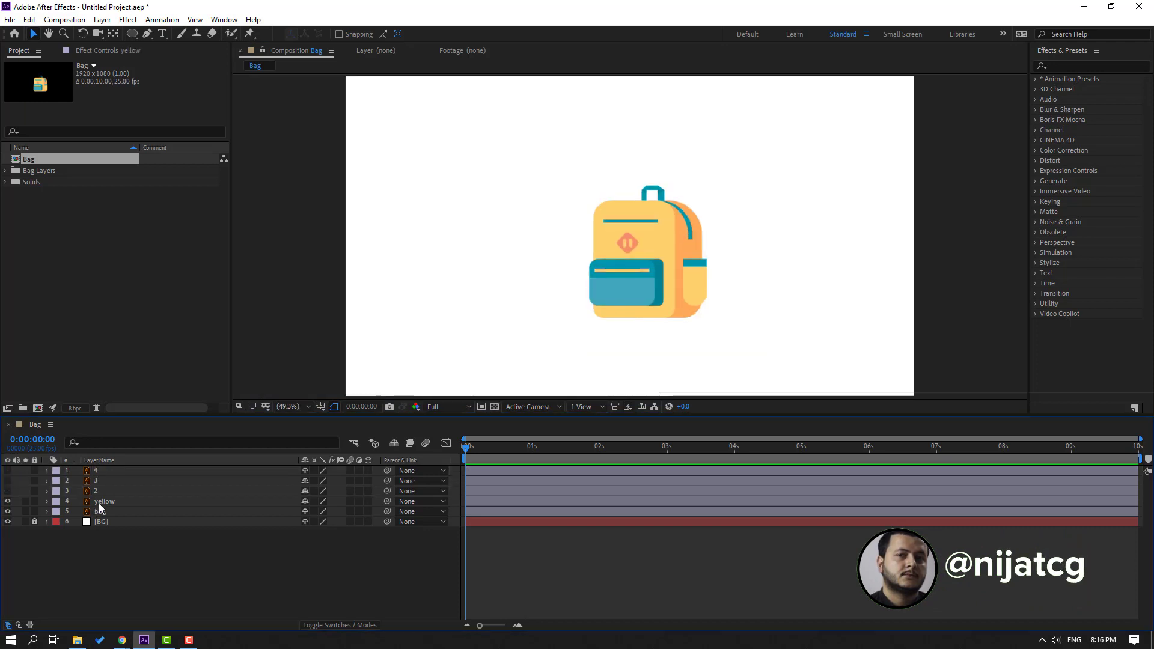
pyautogui.click(105, 501)
pyautogui.press('Delete')
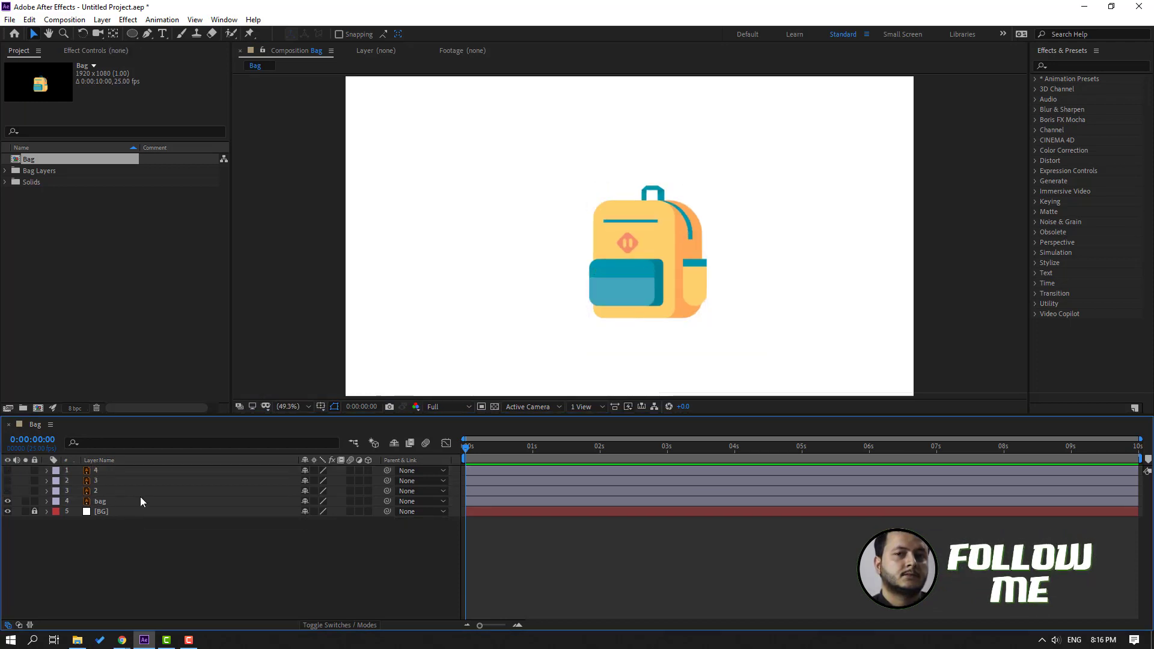
# Step: Move the bag layer's anchor point to the bottom centre of the backpack with the Pan Behind tool
pyautogui.click(111, 502)
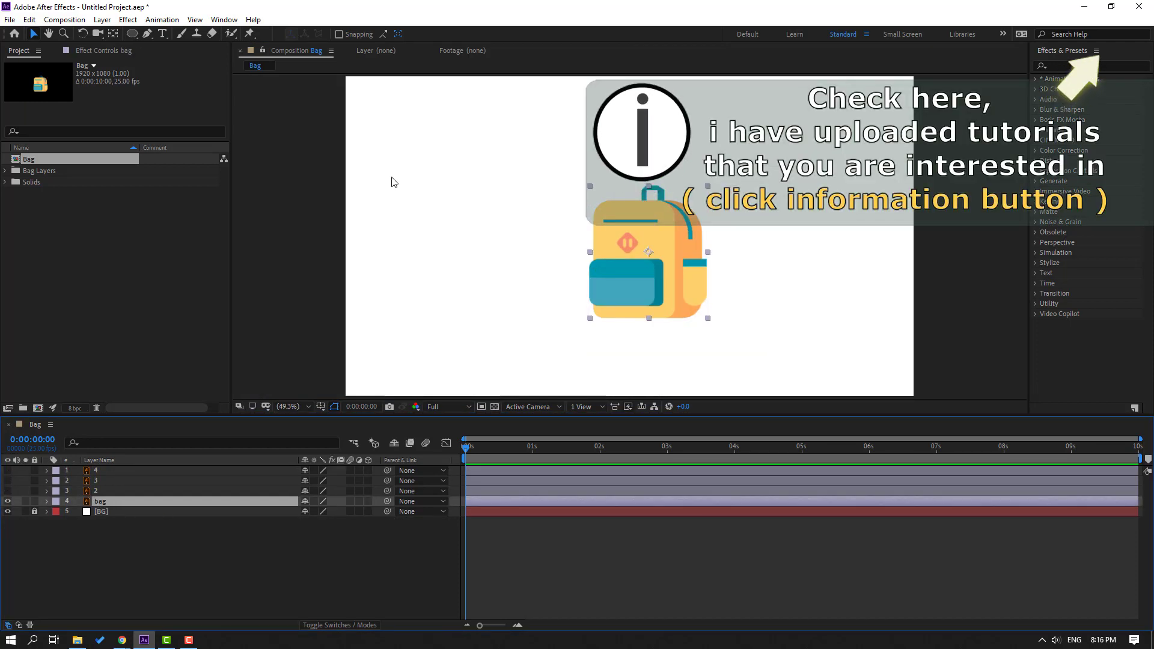
pyautogui.click(113, 33)
pyautogui.moveTo(649, 252); pyautogui.dragTo(653, 316)
pyautogui.scroll(6, 654, 317)
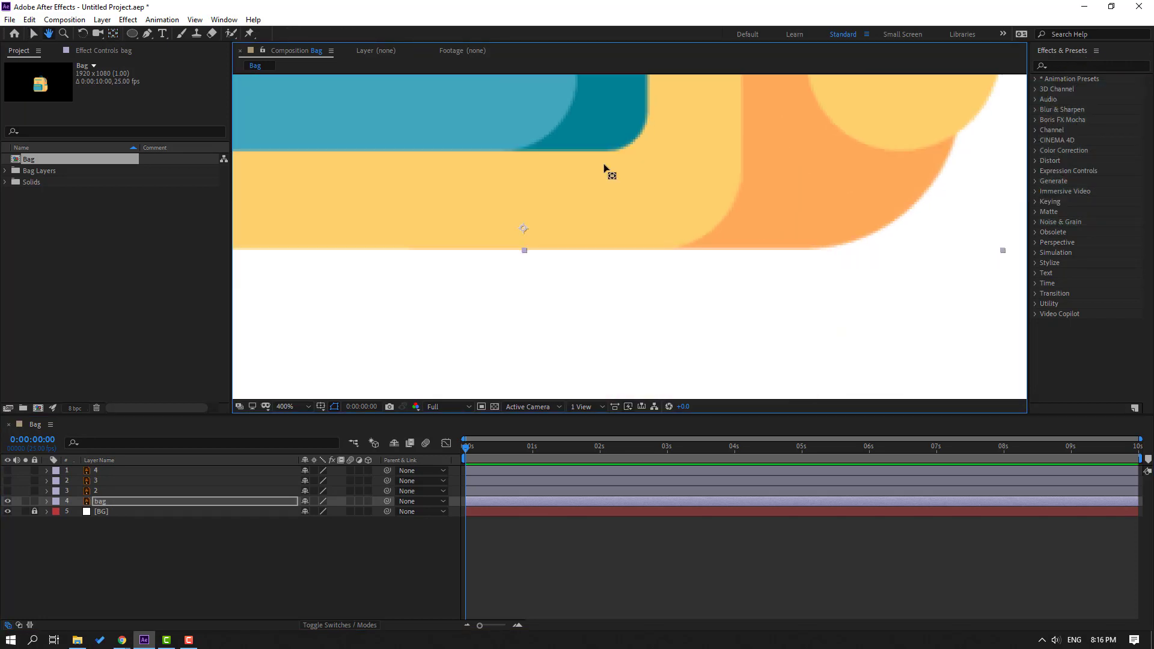
pyautogui.moveTo(523, 235); pyautogui.dragTo(522, 244)
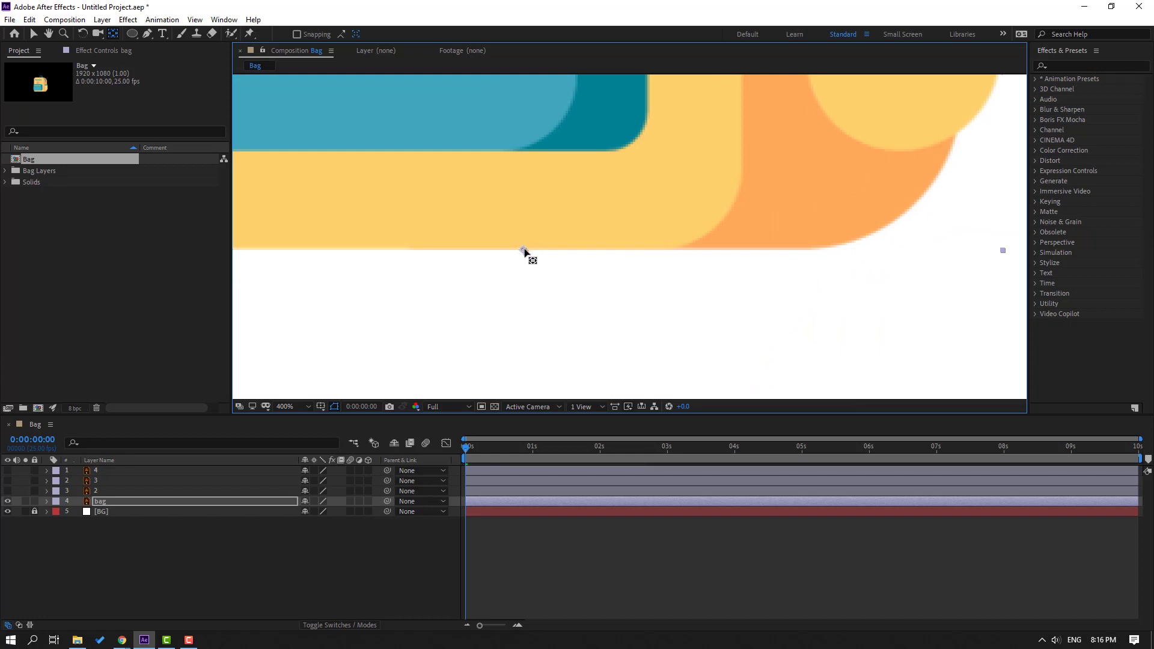
pyautogui.click(33, 34)
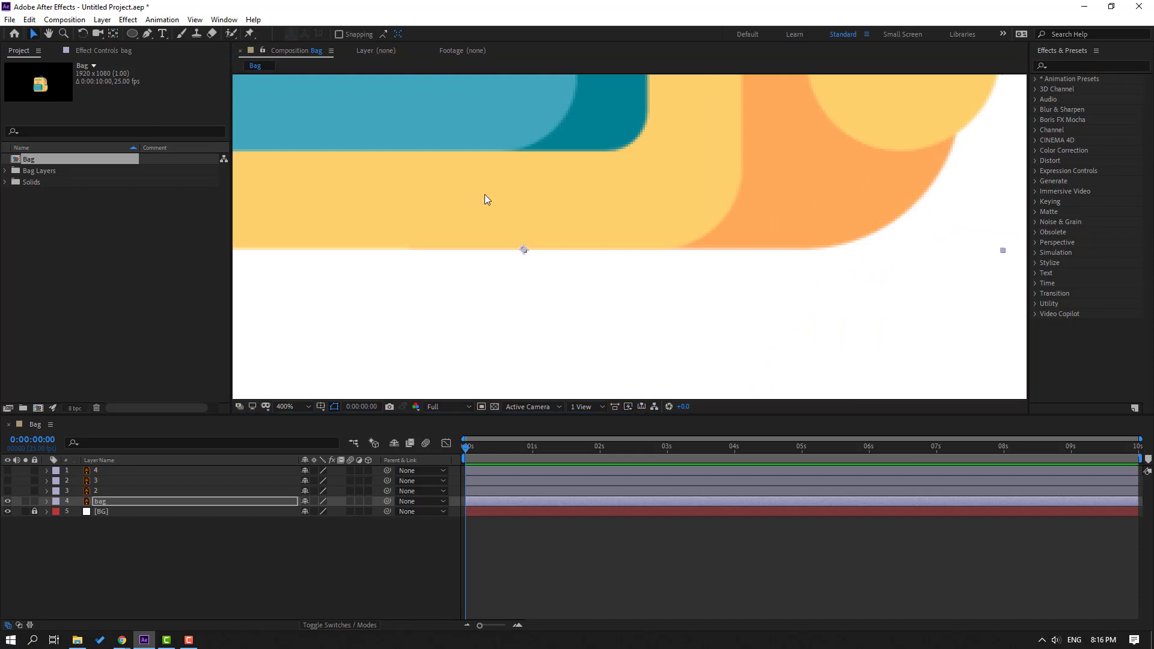
# Step: Duplicate the bag layer and shift the copy to start at about 4 seconds
pyautogui.scroll(-3, 485, 194)
pyautogui.moveTo(520, 214); pyautogui.dragTo(490, 283)
pyautogui.click(150, 503)
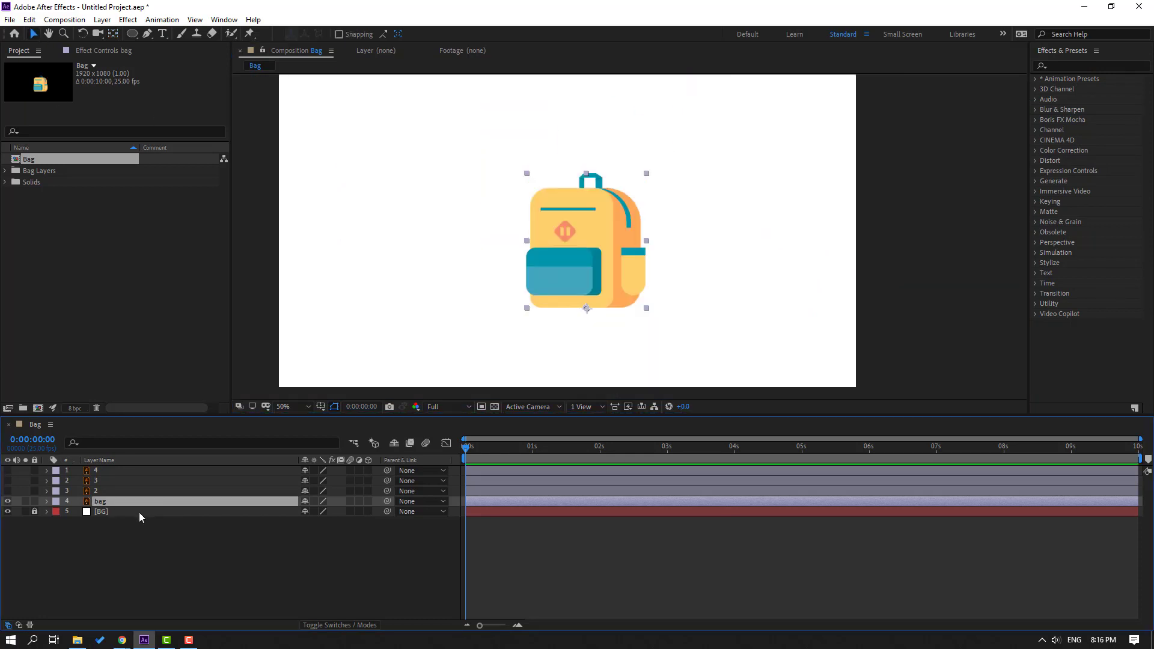
pyautogui.hotkey('ctrl', 'd')
pyautogui.moveTo(477, 497); pyautogui.dragTo(758, 503)
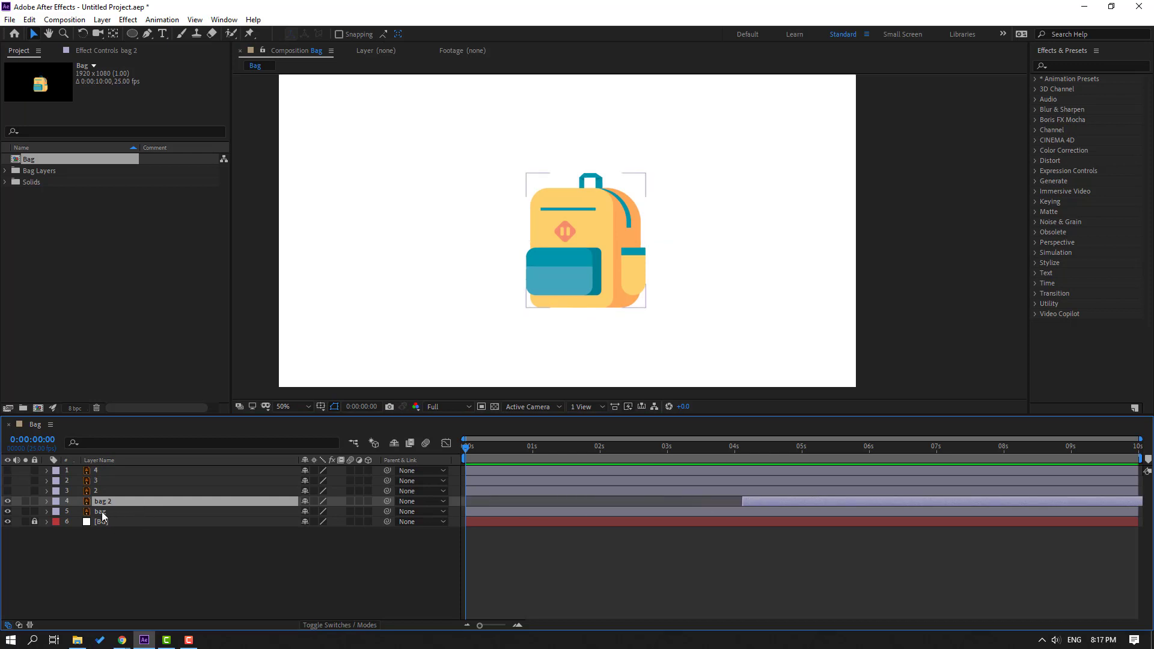
# Step: Scale the original bag layer to 43% and reposition it near the canvas centre, at about 935, 662
pyautogui.click(102, 514)
pyautogui.press('s')
pyautogui.moveTo(320, 525); pyautogui.dragTo(287, 524)
pyautogui.moveTo(587, 290); pyautogui.dragTo(566, 246)
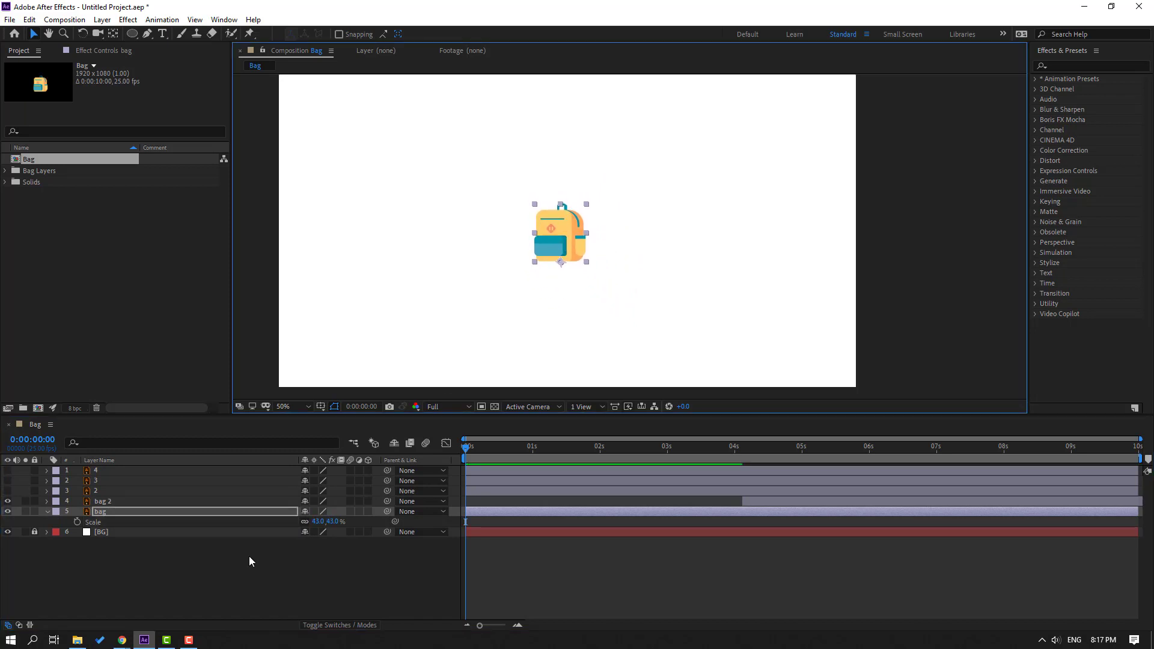
pyautogui.click(216, 559)
# Step: Keyframe the bag's Scale at 43% at 0:00:00:04 and squash its vertical scale to 21% at 0:00:00:14
pyautogui.click(105, 514)
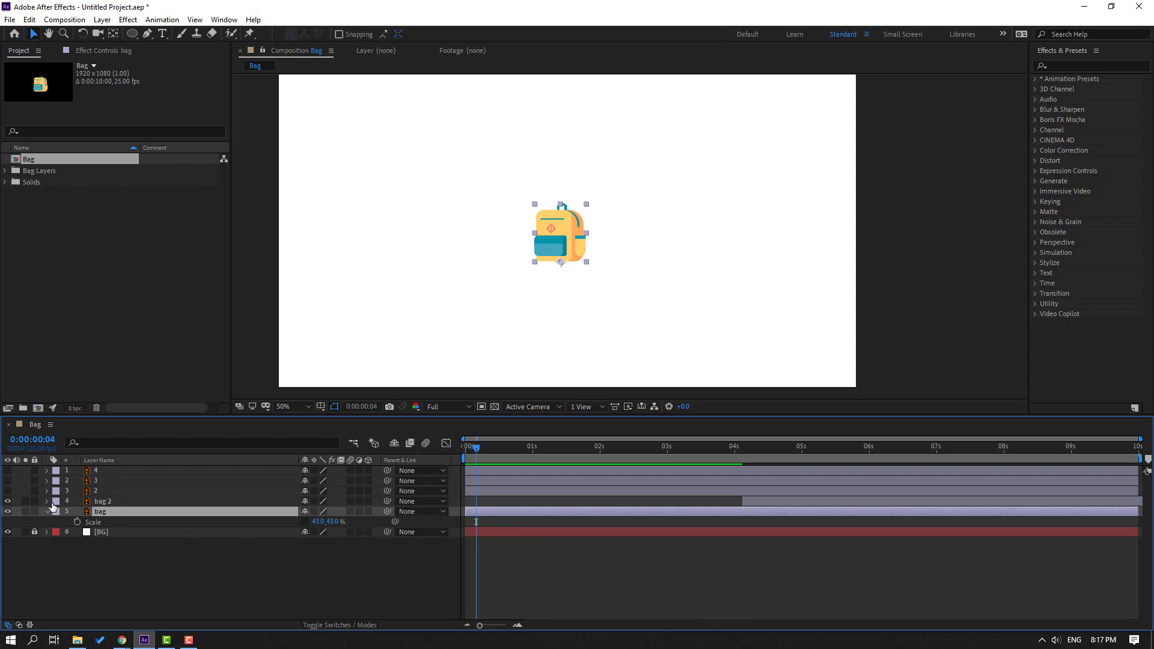
pyautogui.click(77, 522)
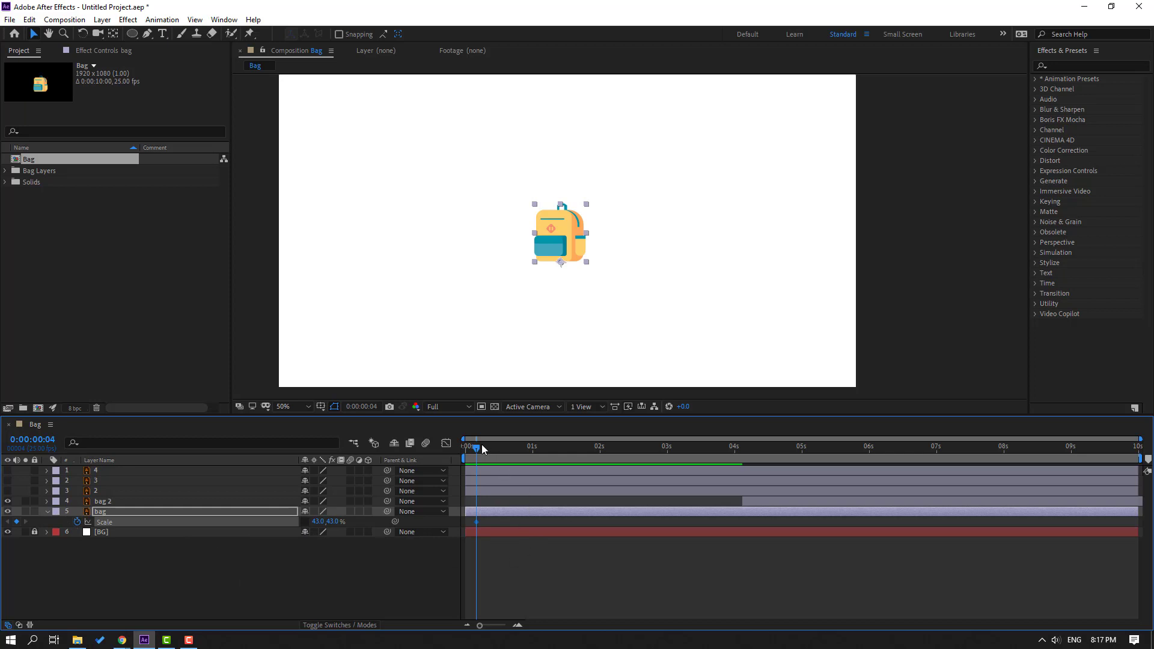
pyautogui.moveTo(481, 445); pyautogui.dragTo(504, 449)
pyautogui.scroll(2, 509, 262)
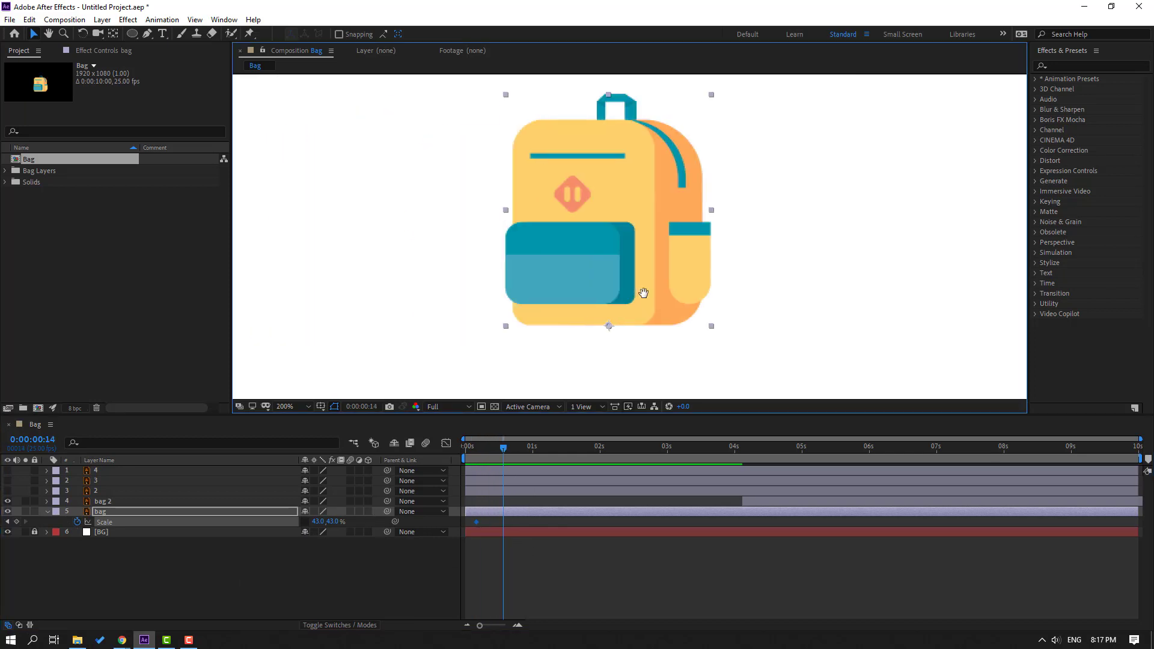
pyautogui.moveTo(329, 521); pyautogui.dragTo(318, 521)
# Step: Stretch the bag's vertical scale to 55% at 0:00:00:23, keeping the width at 43%
pyautogui.press(',')
pyautogui.press(',')
pyautogui.press(',')
pyautogui.press(',')
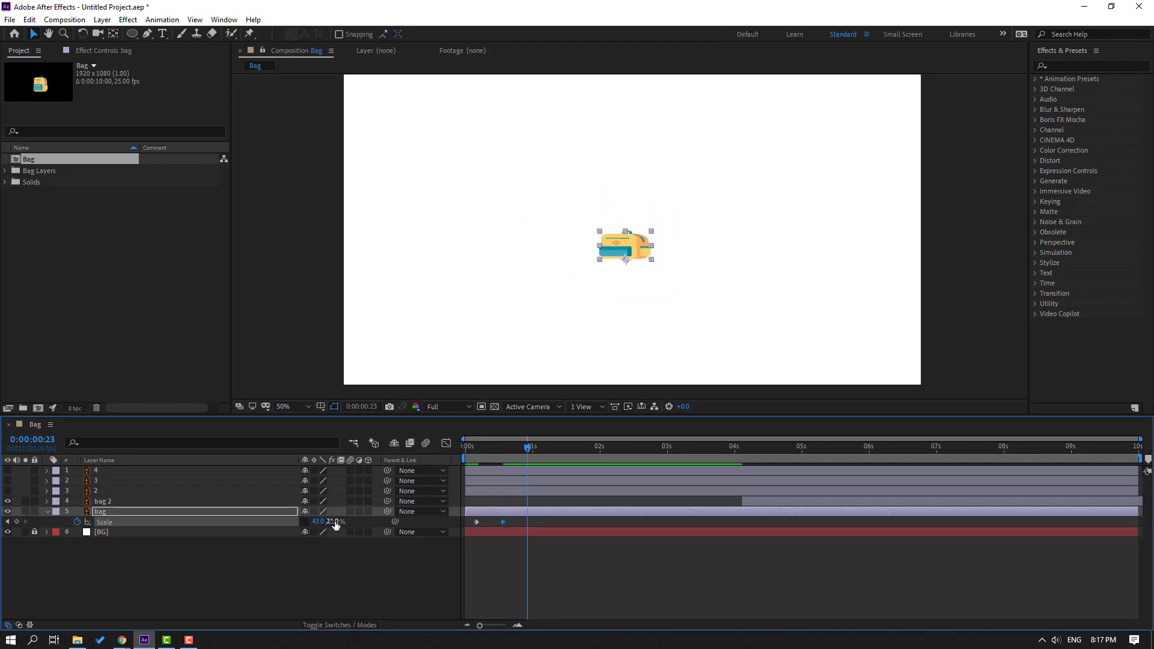
pyautogui.moveTo(335, 523); pyautogui.dragTo(350, 516)
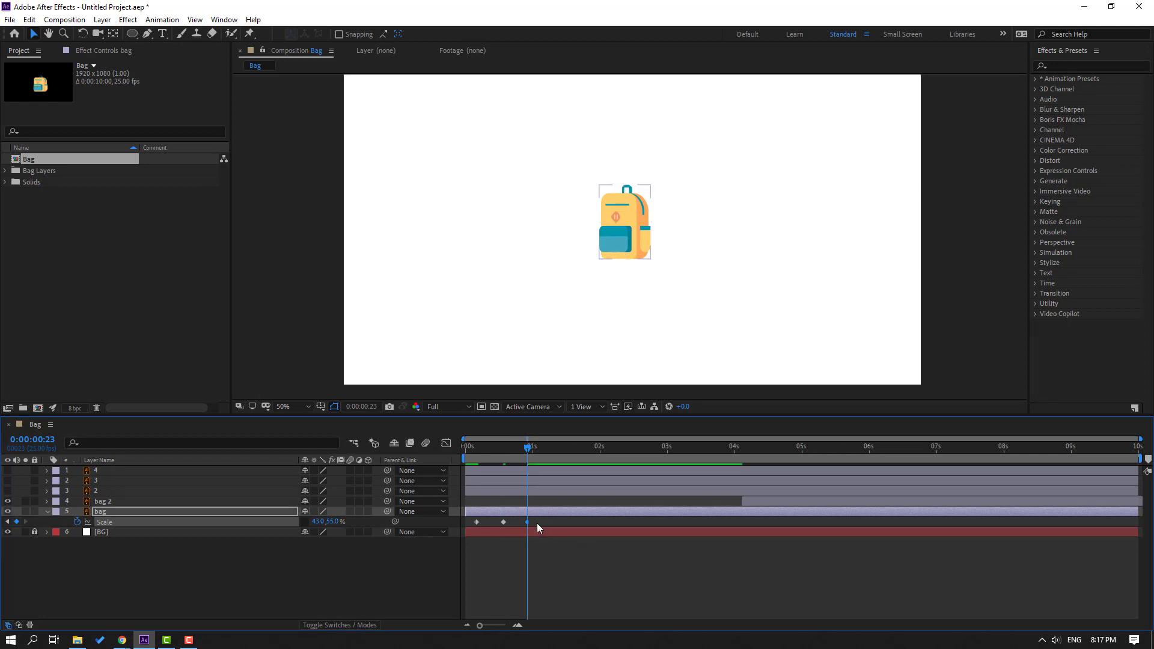
# Step: Apply Easy Ease to the bag's three Scale keyframes and preview the squash and stretch
pyautogui.rightClick(477, 524)
pyautogui.moveTo(571, 516)
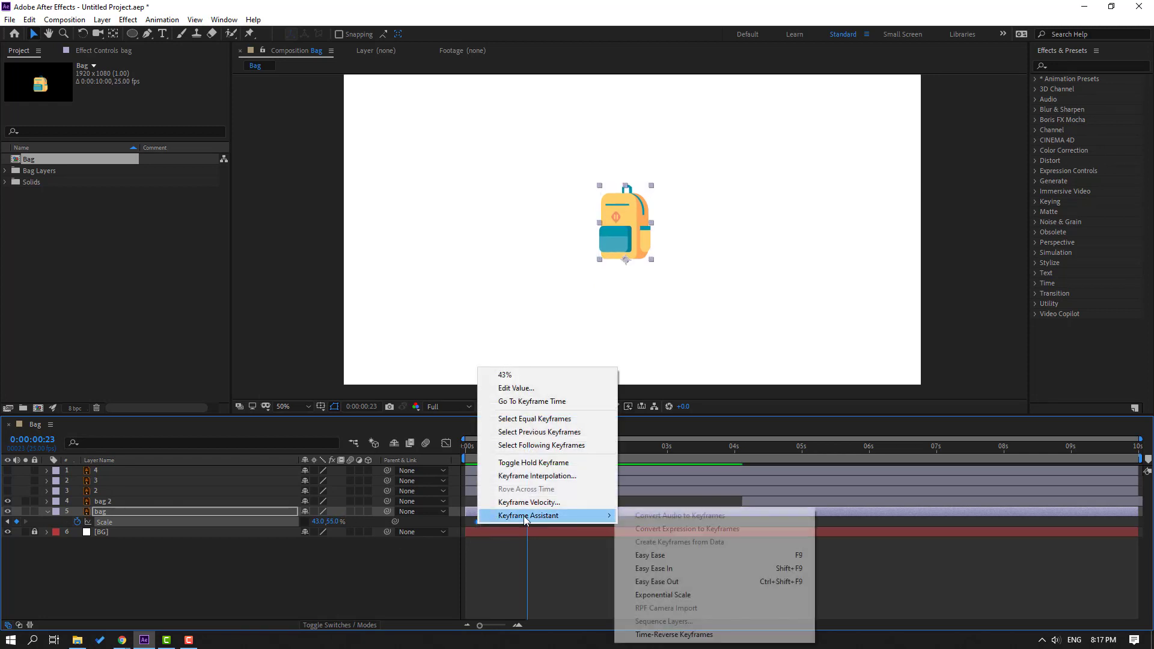
pyautogui.click(648, 555)
pyautogui.click(579, 565)
pyautogui.press('space')
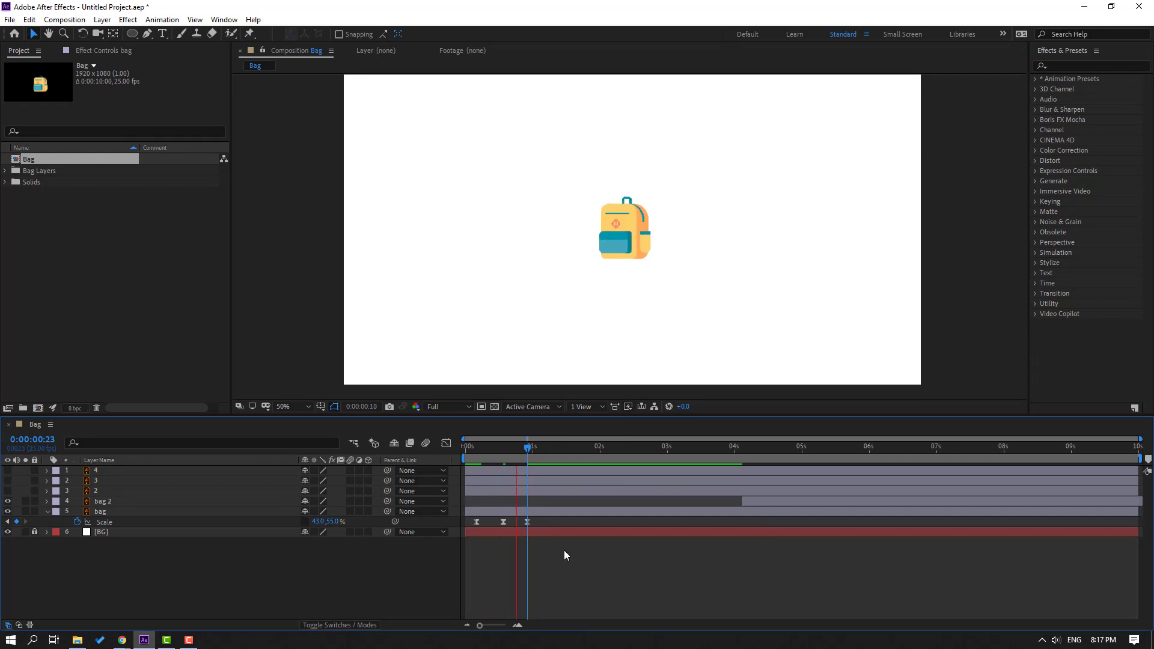
pyautogui.press('space')
# Step: Keyframe the bag's Position at 0:00:00:14 and raise it above the canvas at 0:00:01:06 with Y at -53.4
pyautogui.moveTo(515, 450); pyautogui.dragTo(502, 451)
pyautogui.click(101, 513)
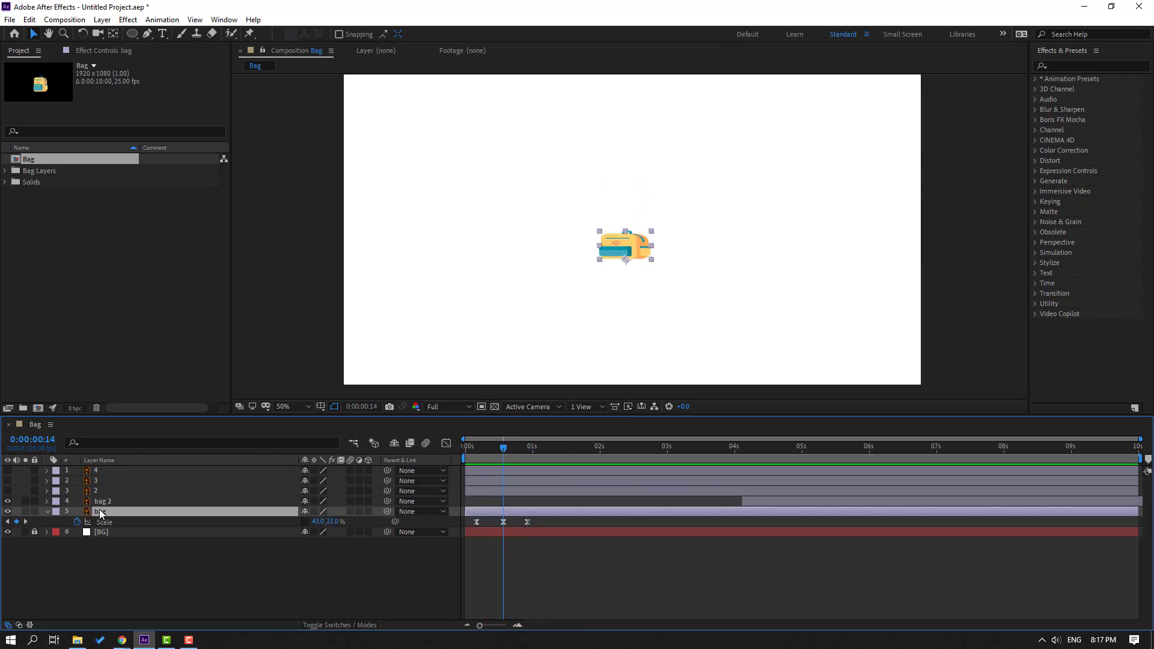
pyautogui.hotkey('shift', 'p')
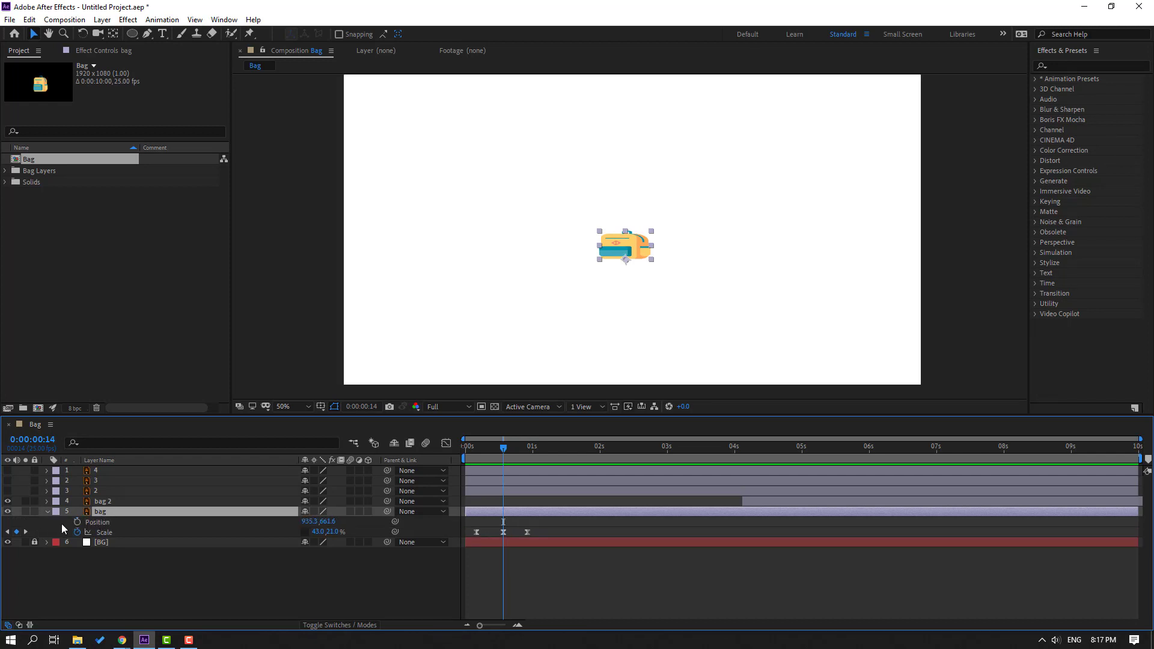
pyautogui.click(77, 522)
pyautogui.moveTo(512, 443); pyautogui.dragTo(548, 449)
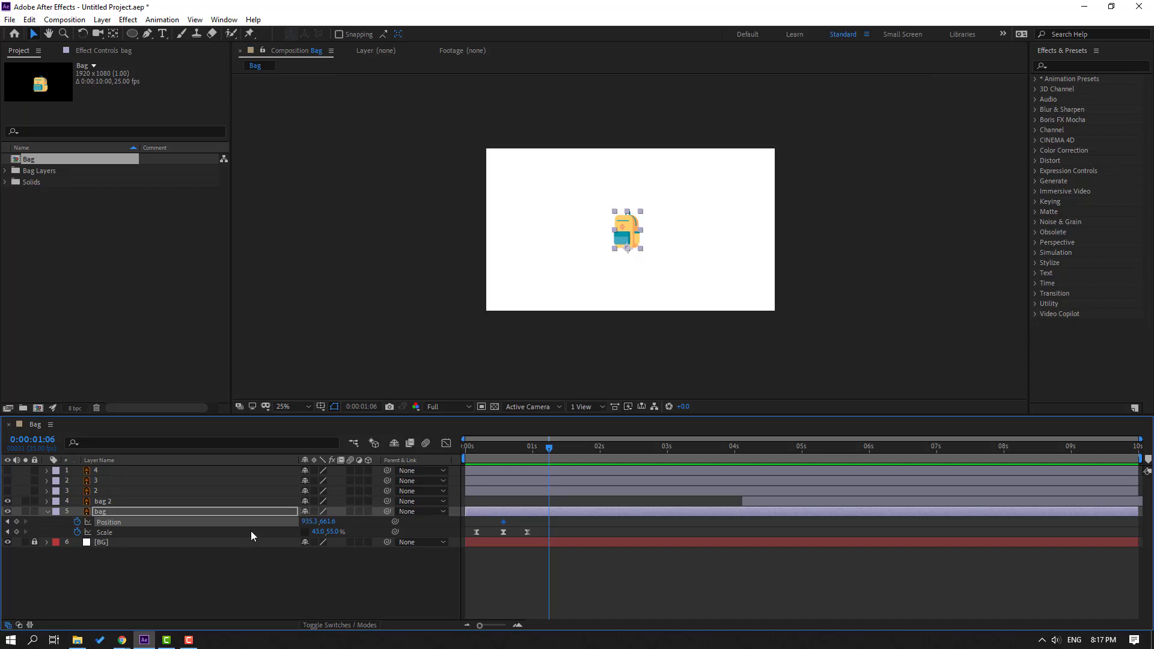
pyautogui.moveTo(327, 529); pyautogui.dragTo(172, 529)
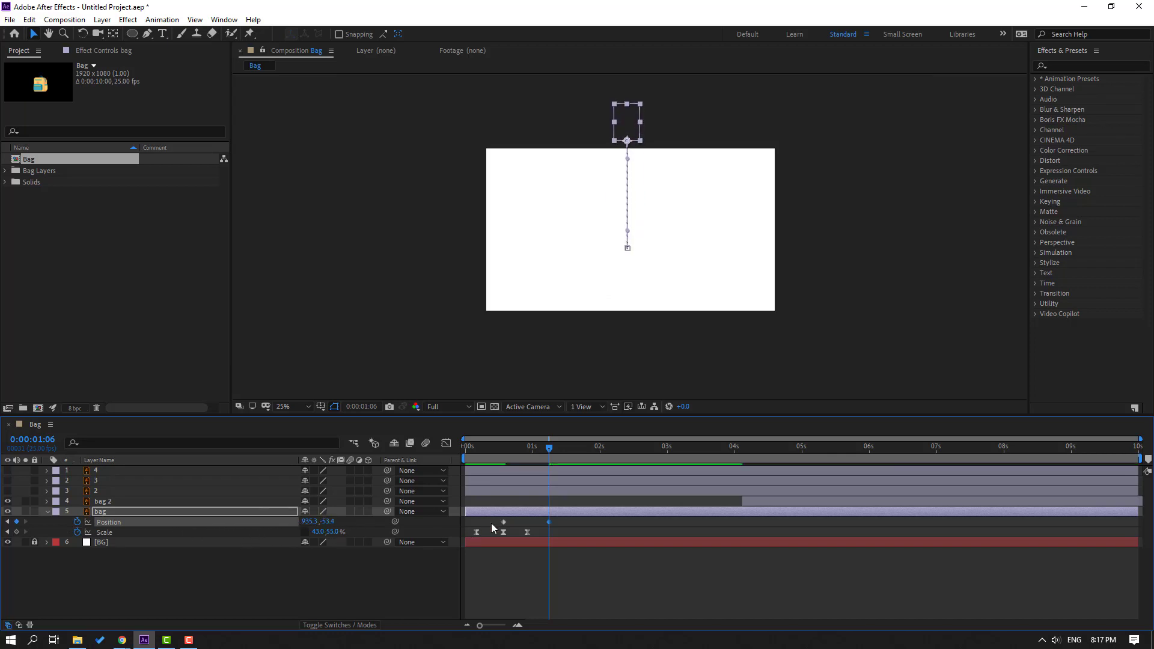
# Step: Apply Easy Ease to both of the bag's Position keyframes
pyautogui.click(531, 521)
pyautogui.click(503, 522)
pyautogui.rightClick(505, 521)
pyautogui.moveTo(541, 513)
pyautogui.click(678, 566)
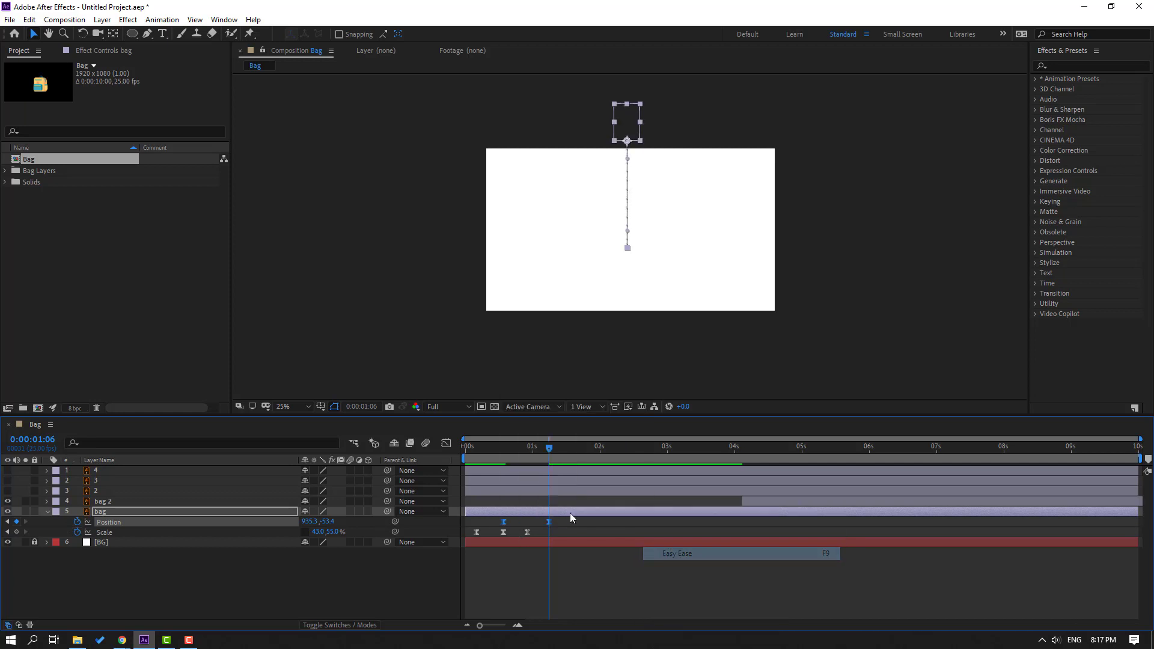
# Step: Reshape the bag's Position speed curve into an early peak of about 3000 px/sec with a long ease-out, and preview the jump
pyautogui.click(446, 443)
pyautogui.press('j')
pyautogui.press('=')
pyautogui.press('=')
pyautogui.moveTo(712, 577); pyautogui.dragTo(607, 598)
pyautogui.press('-')
pyautogui.press('space')
pyautogui.press('space')
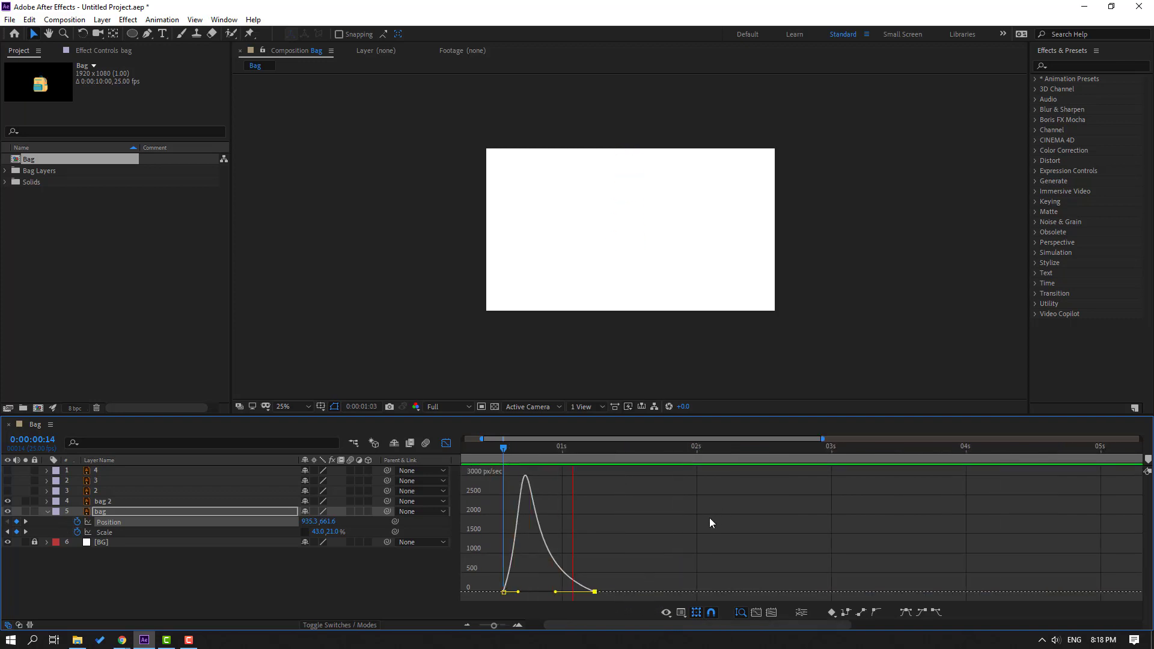
pyautogui.press('space')
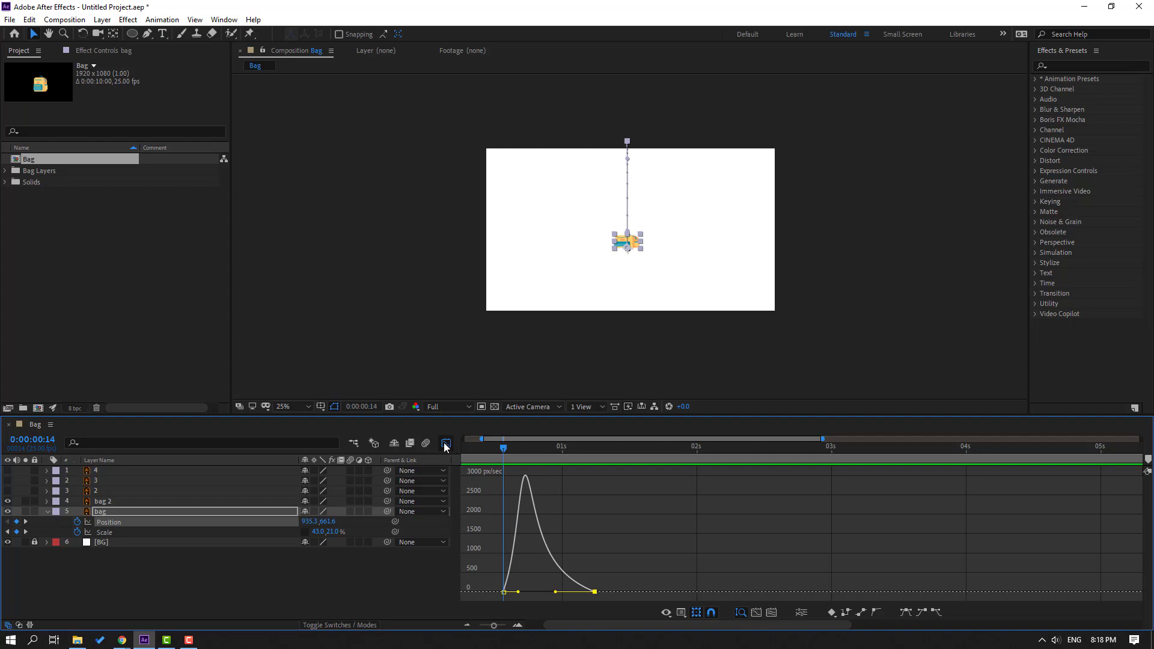
pyautogui.click(446, 445)
# Step: Move the bag's last Position keyframe earlier to about 0:00:01:03 and preview the faster jump
pyautogui.hscroll(-2, 600, 541)
pyautogui.click(634, 525)
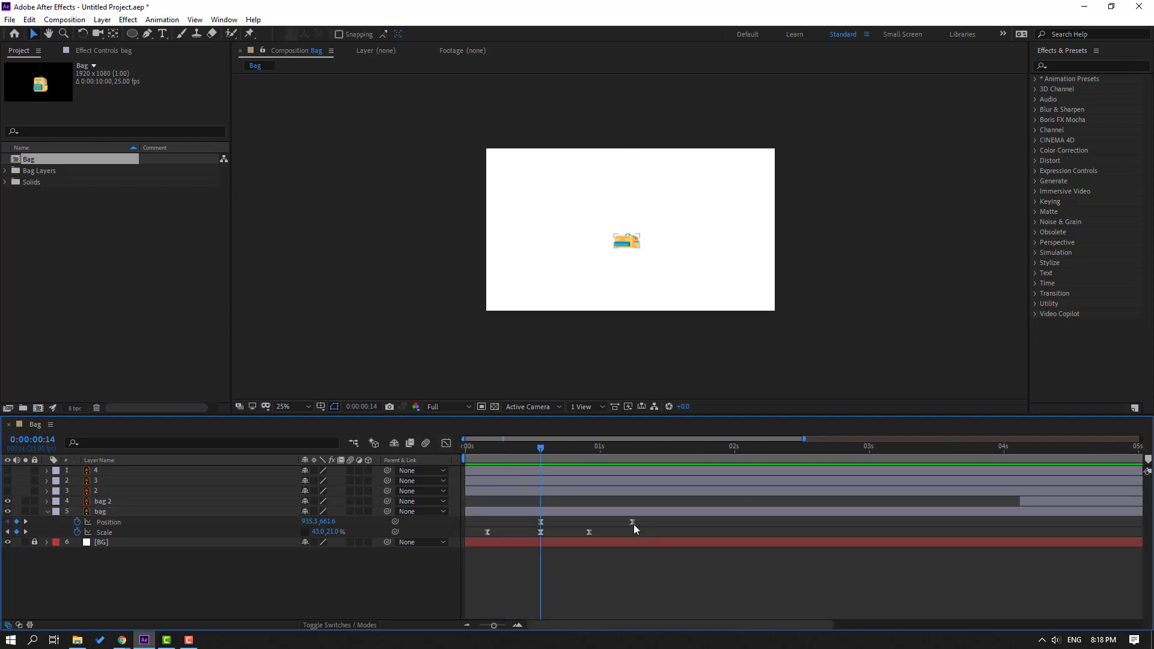
pyautogui.moveTo(631, 524)
pyautogui.mouseDown()
pyautogui.moveTo(594, 524)
pyautogui.moveTo(614, 521)
pyautogui.mouseUp()
pyautogui.press('space')
pyautogui.press('space')
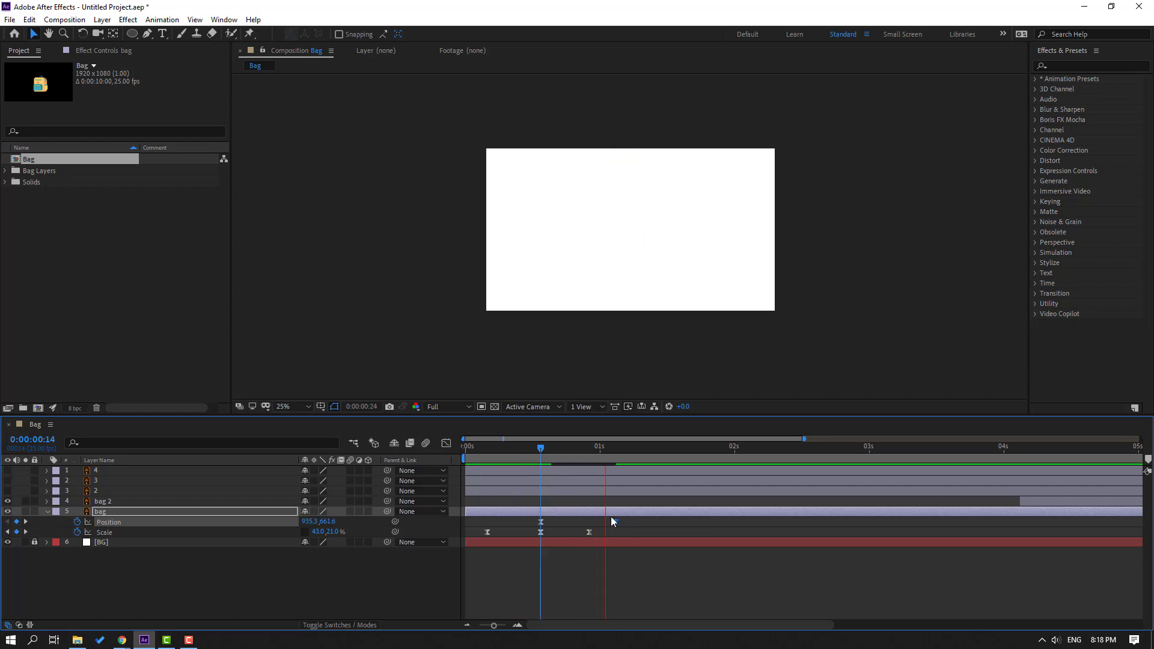
pyautogui.press('space')
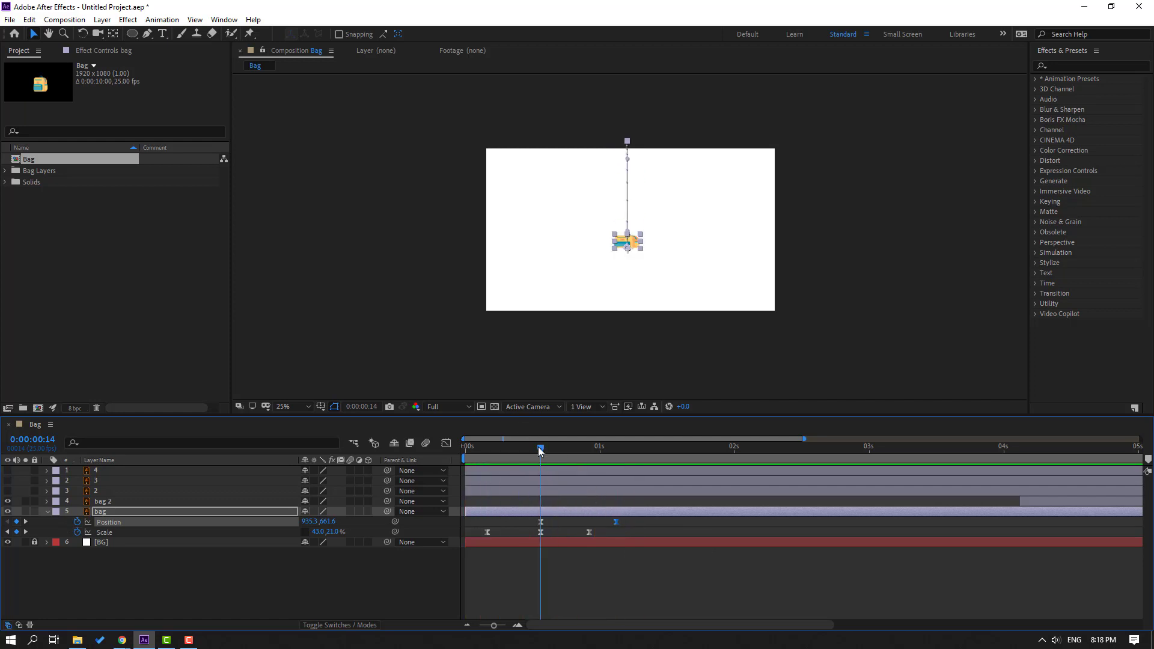
# Step: Keyframe the bag's Rotation from 0° at 0:00:00:14 to 18°, with the end keyframe at about 0:00:00:20
pyautogui.click(103, 515)
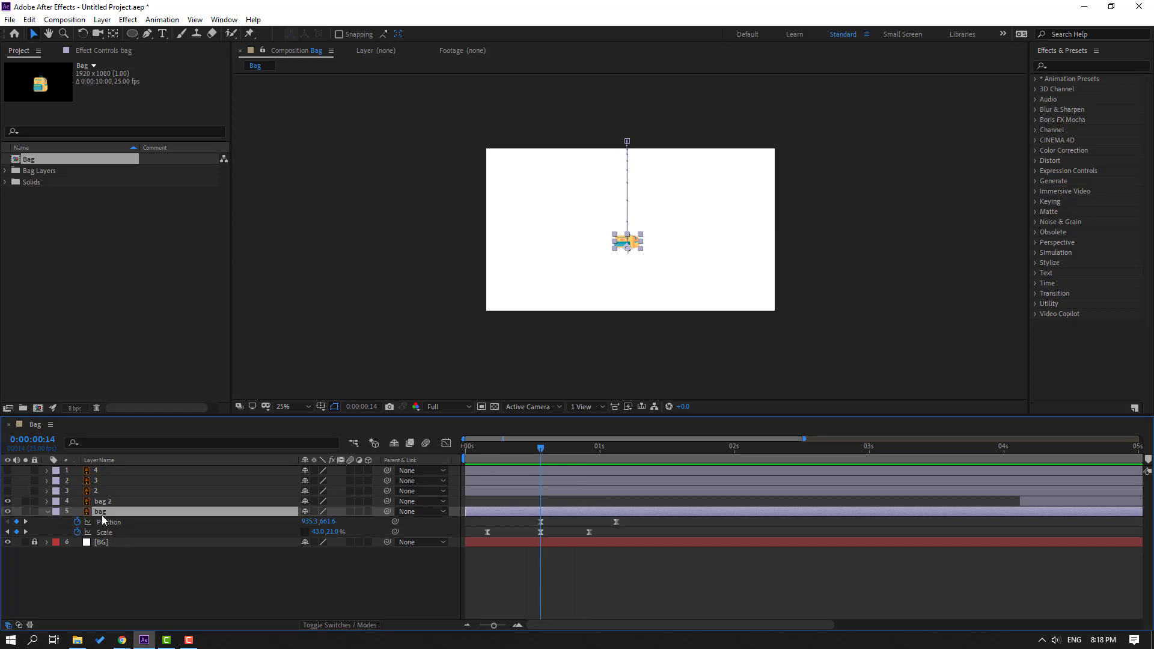
pyautogui.hotkey('shift', 'r')
pyautogui.click(78, 543)
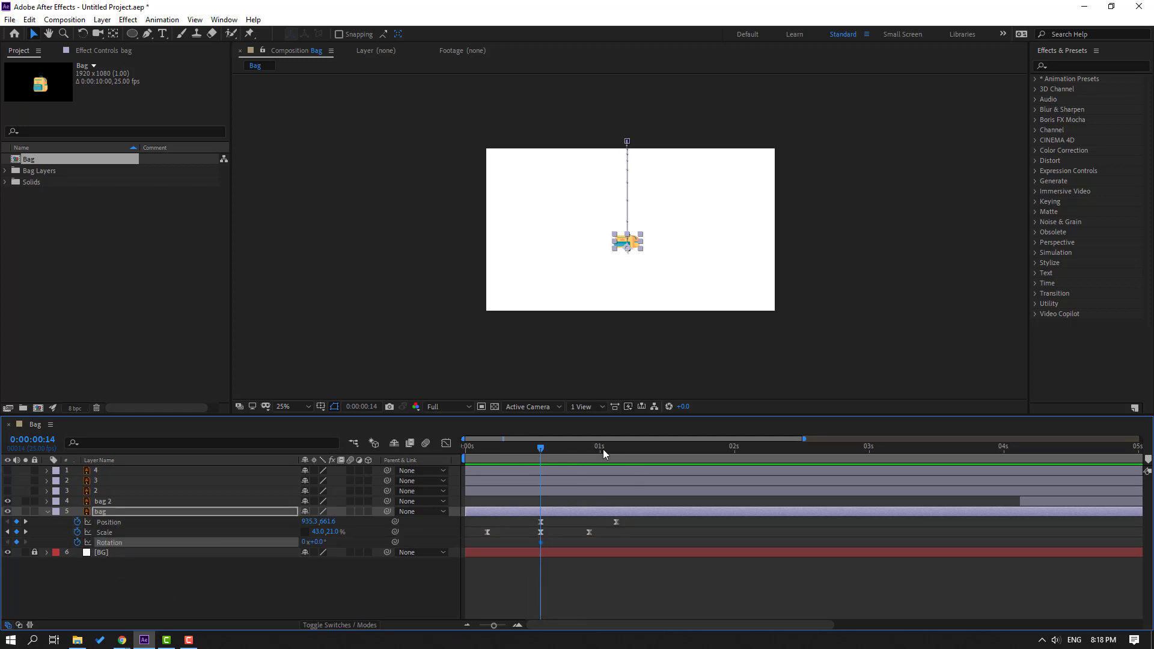
pyautogui.moveTo(555, 449); pyautogui.dragTo(567, 449)
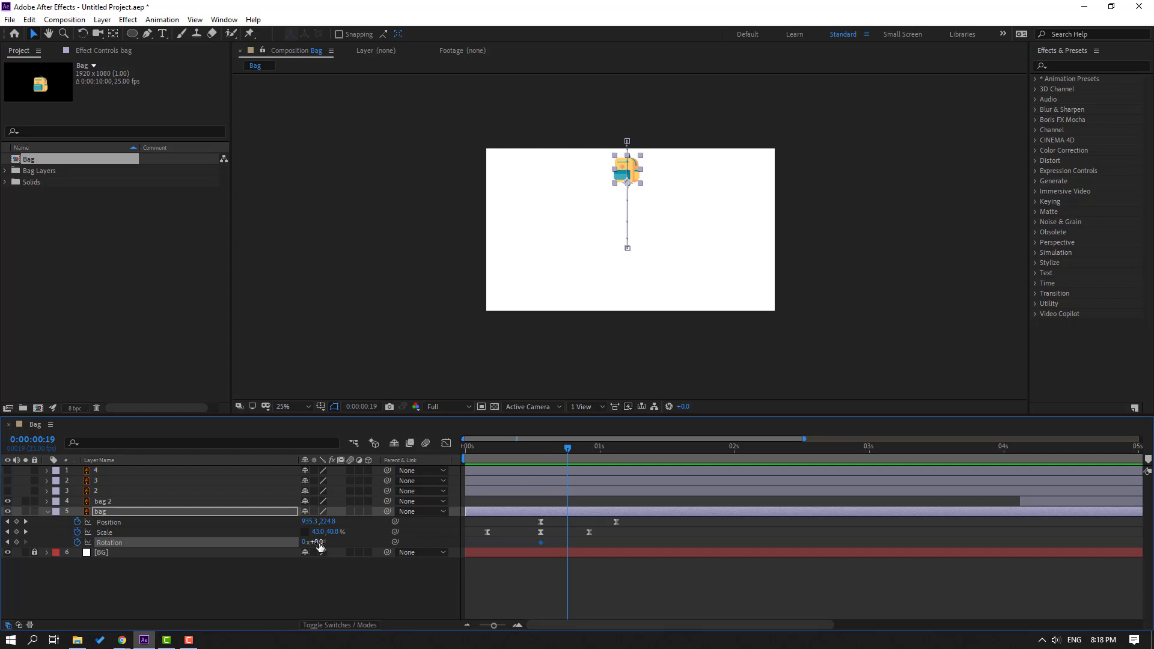
pyautogui.moveTo(321, 544); pyautogui.dragTo(325, 542)
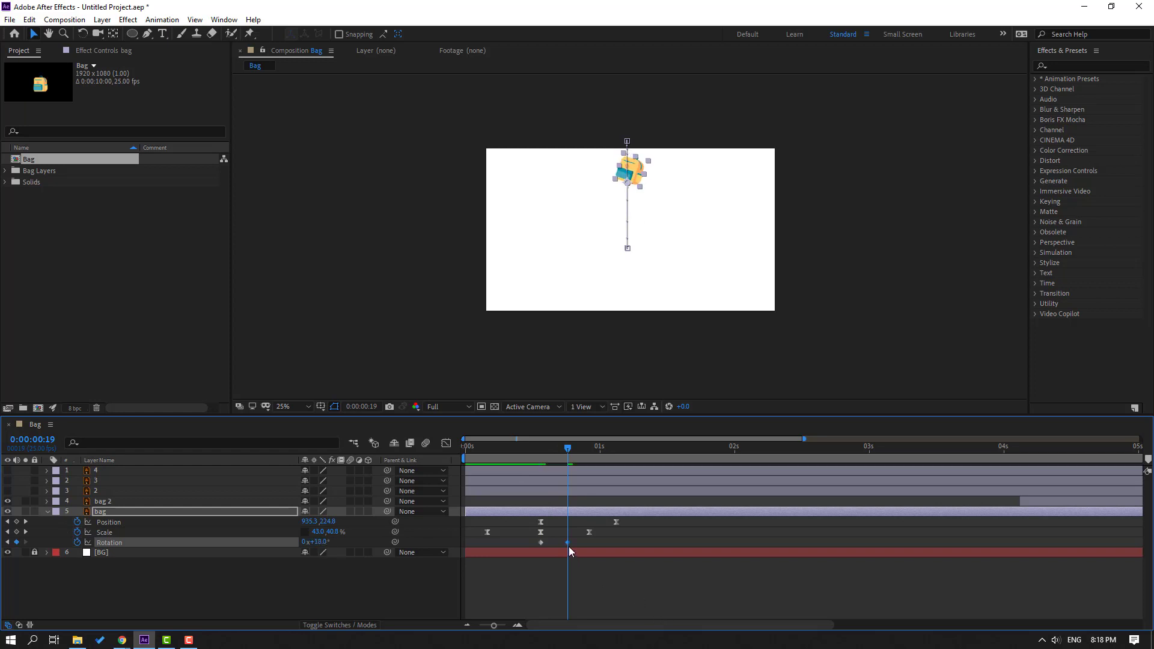
pyautogui.moveTo(569, 543); pyautogui.dragTo(575, 543)
pyautogui.click(611, 595)
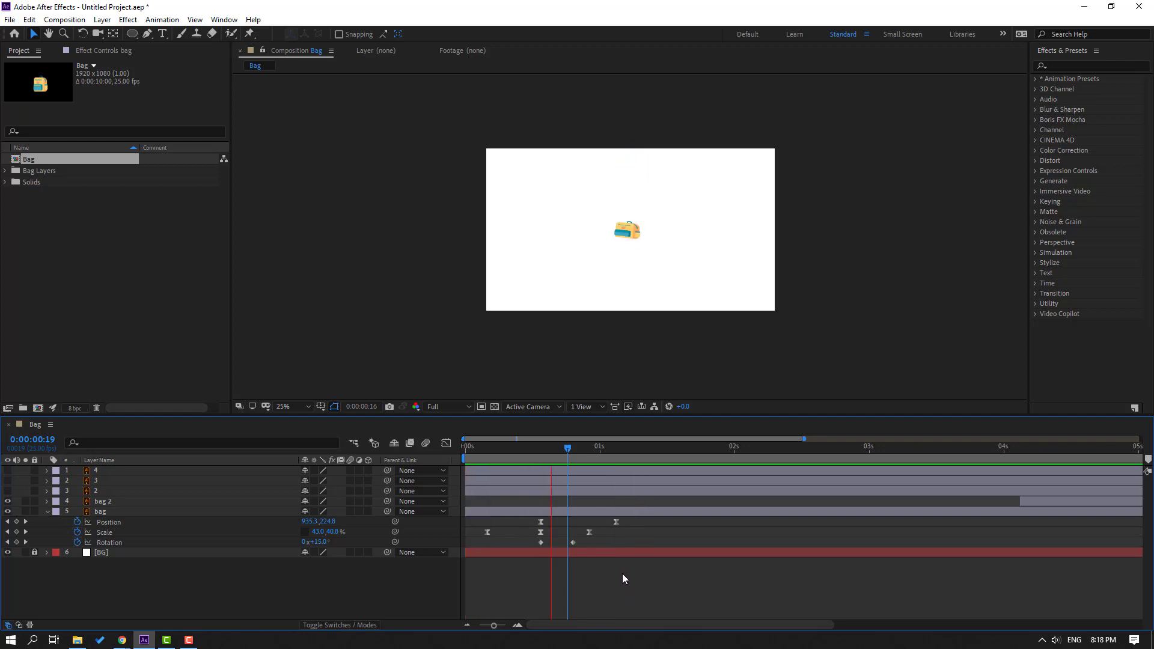
# Step: Return the current time to 0:00:00:00 and collapse the bag layer's properties
pyautogui.moveTo(567, 449); pyautogui.dragTo(458, 457)
pyautogui.scroll(3, 625, 240)
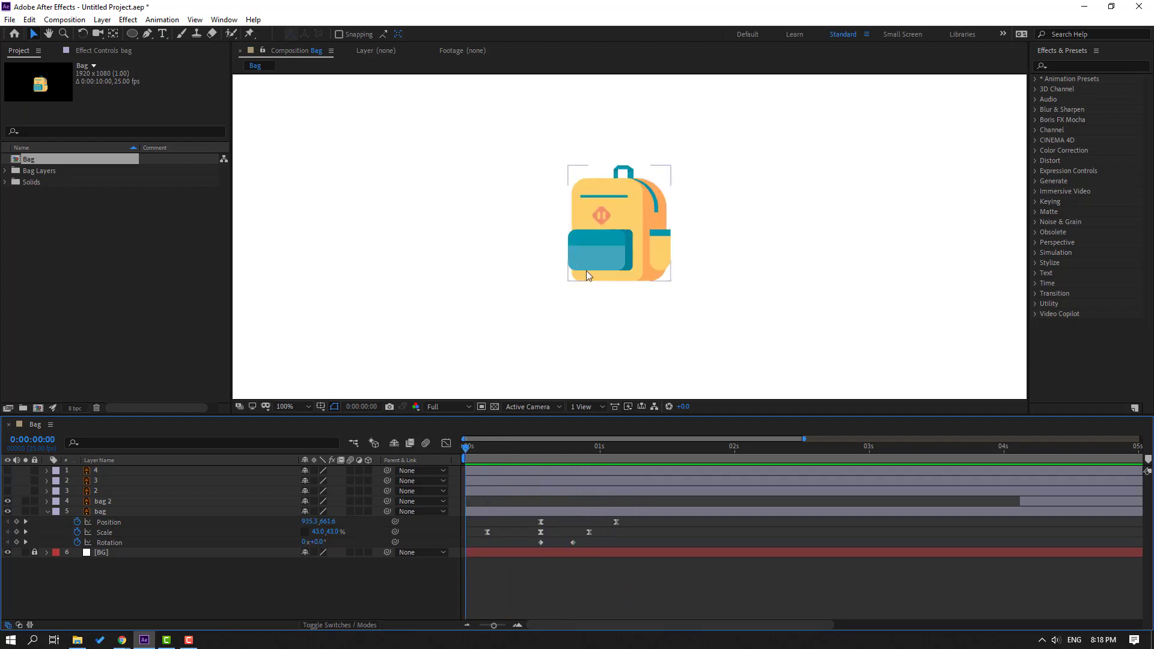
pyautogui.click(47, 512)
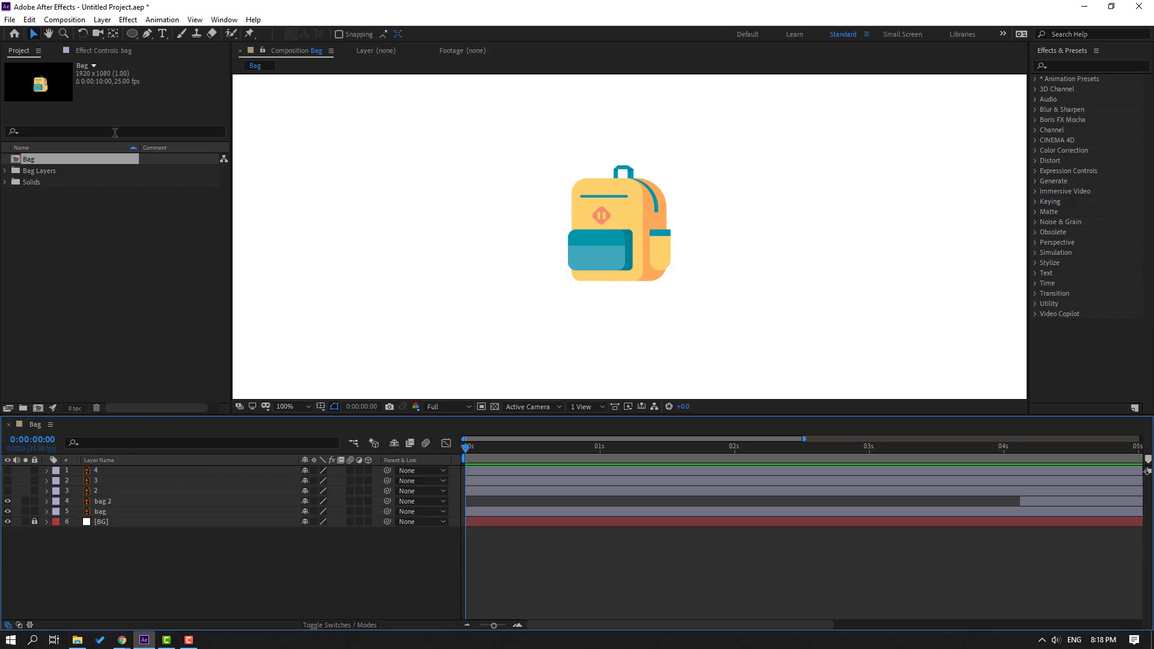
# Step: Set up the Ellipse tool with a light grey E9E9E9 fill and a 0 px stroke
pyautogui.click(133, 34)
pyautogui.click(186, 60)
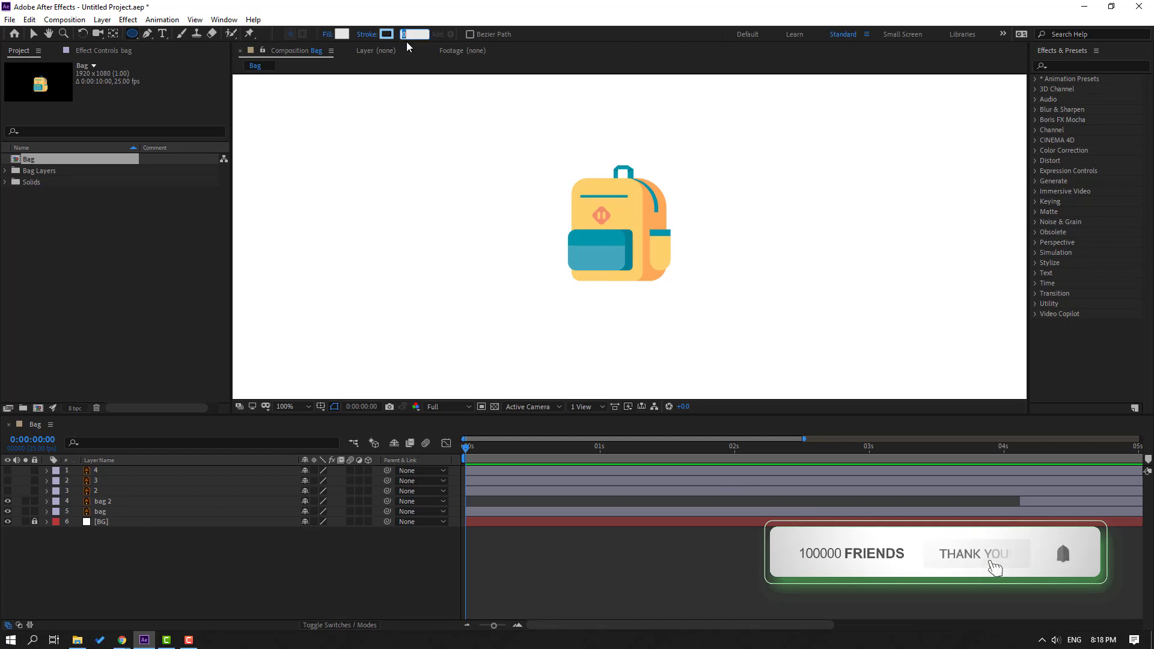
pyautogui.click(342, 34)
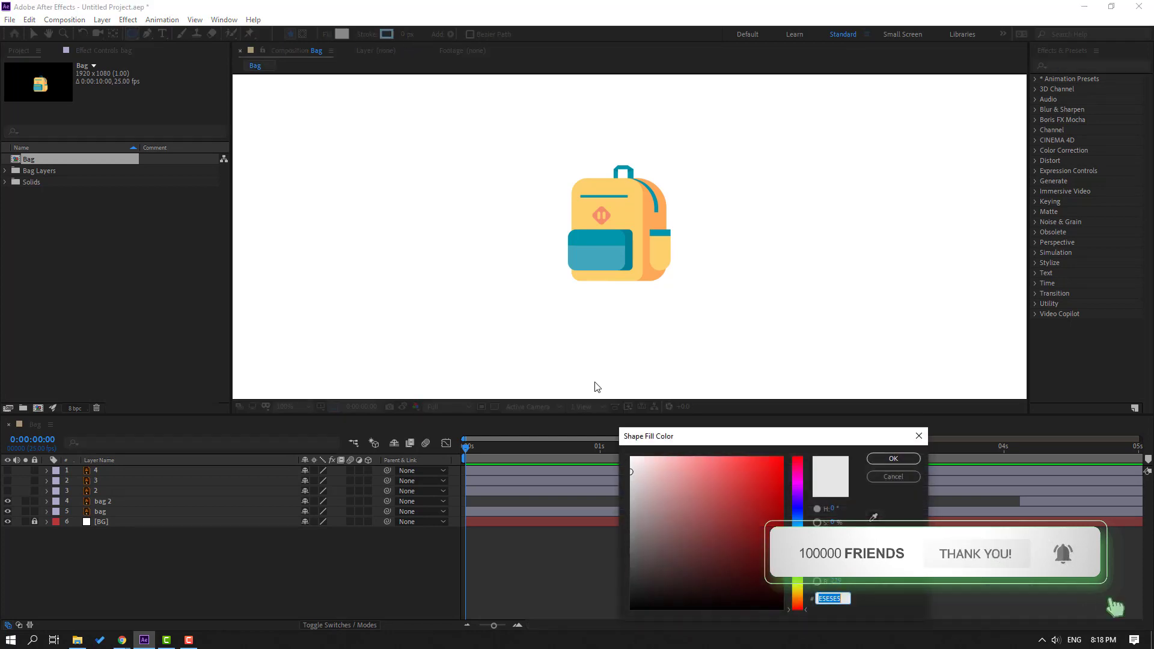
pyautogui.click(874, 520)
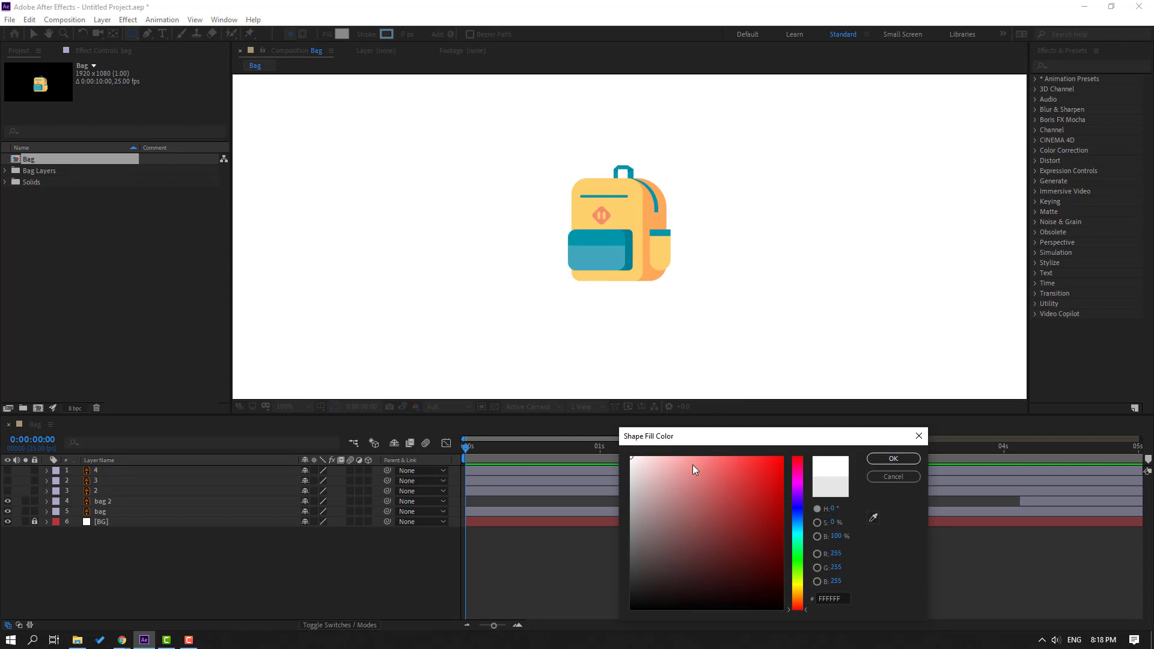
pyautogui.moveTo(633, 461); pyautogui.dragTo(626, 466)
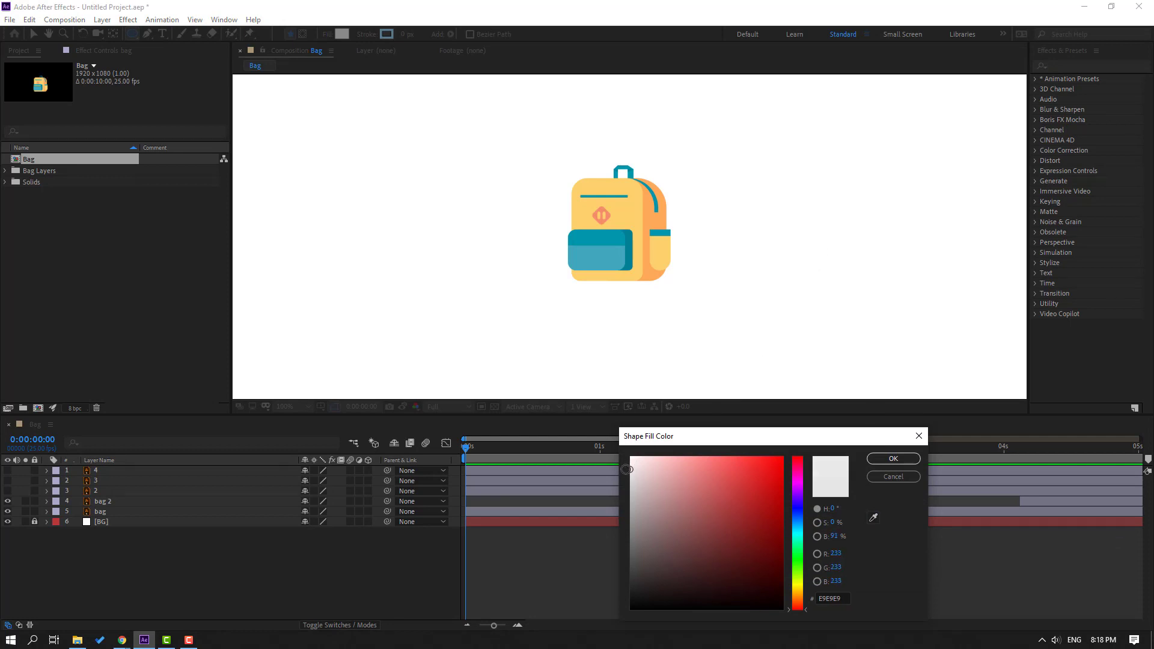
pyautogui.click(893, 459)
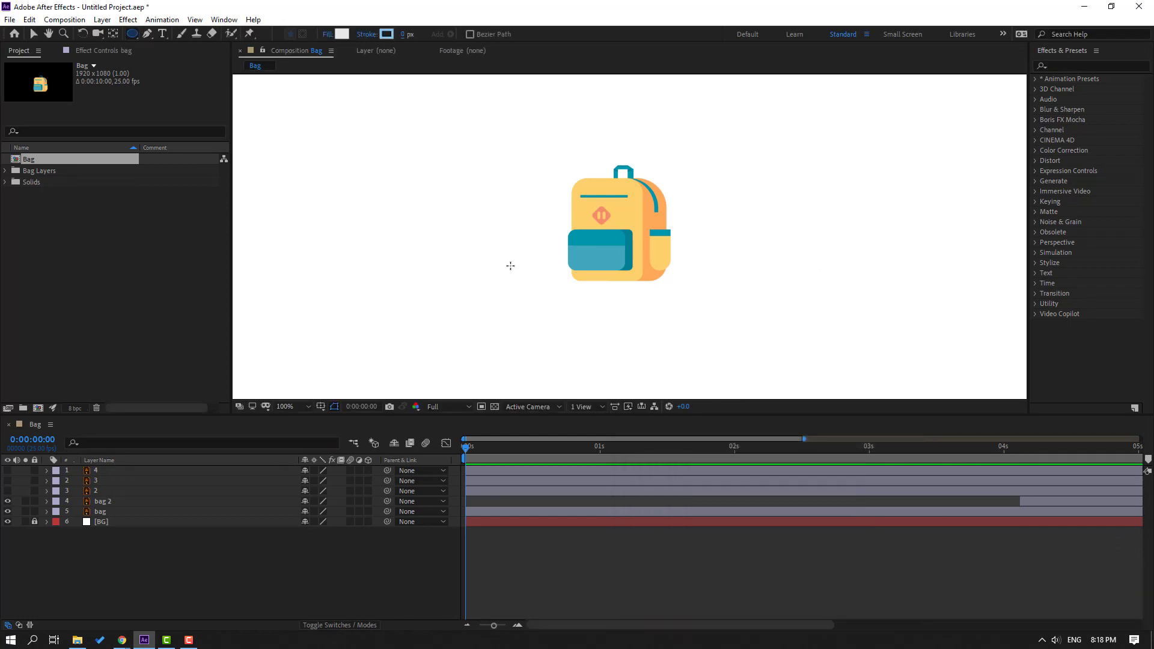
# Step: Draw a wide, flat ellipse across the bag's base and place its layer directly above the BG layer
pyautogui.moveTo(510, 266); pyautogui.dragTo(694, 317)
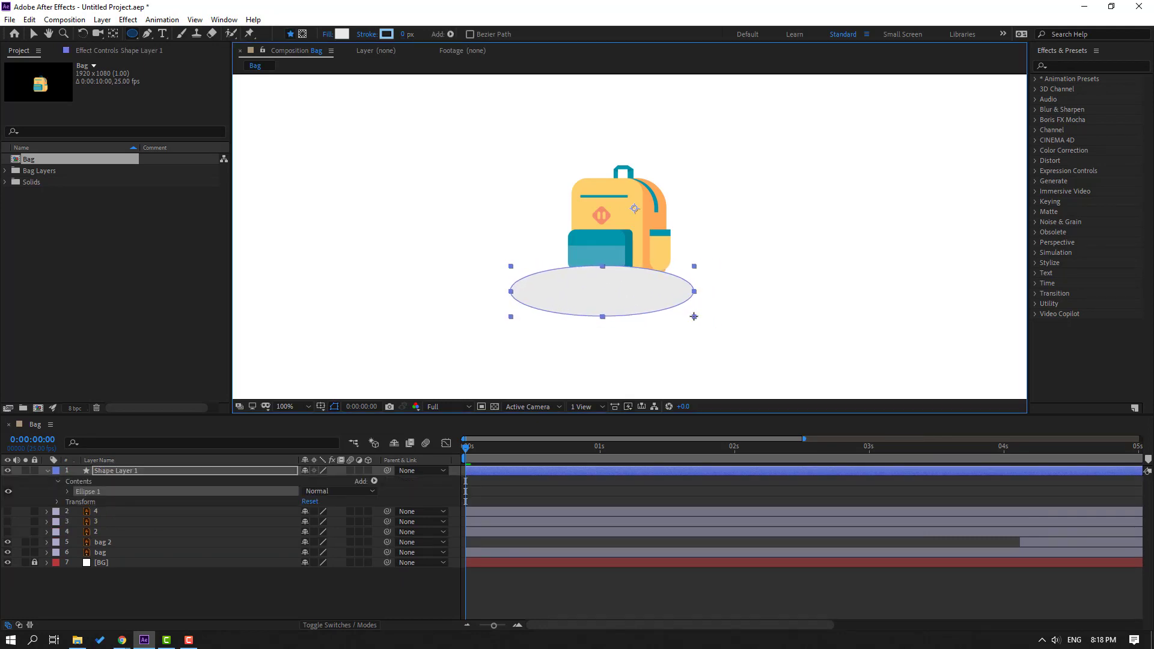
pyautogui.click(34, 33)
pyautogui.moveTo(121, 470); pyautogui.dragTo(123, 527)
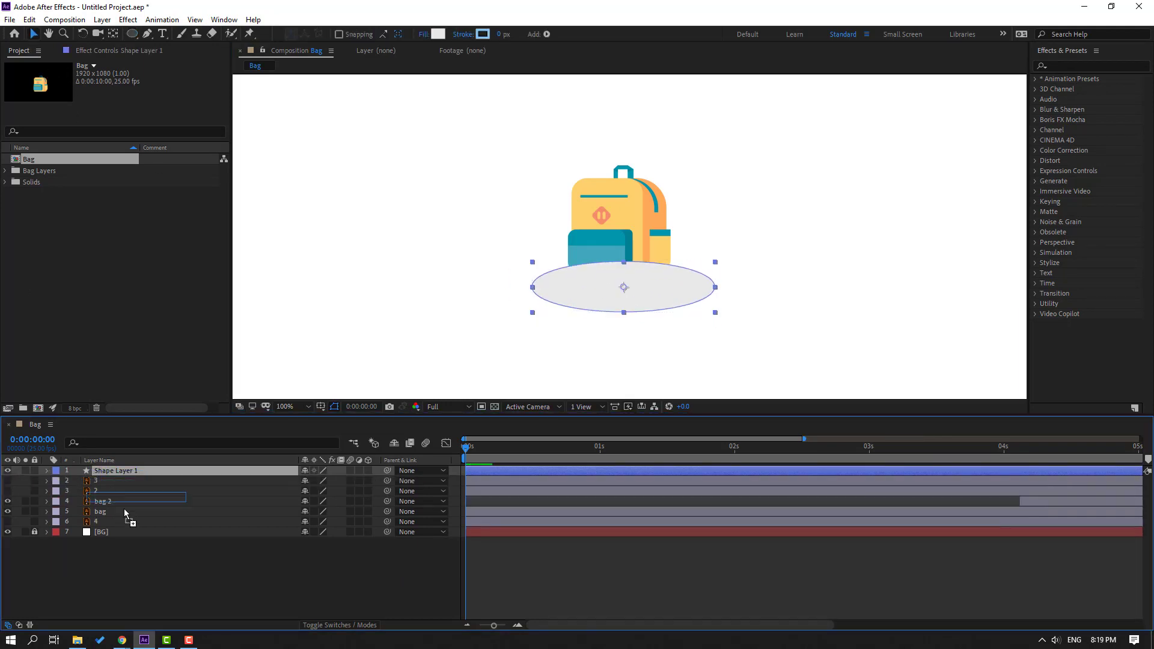
# Step: Center the ellipse under the bag as a ground shadow and set its Scale to 70%
pyautogui.moveTo(660, 305); pyautogui.dragTo(655, 297)
pyautogui.press('s')
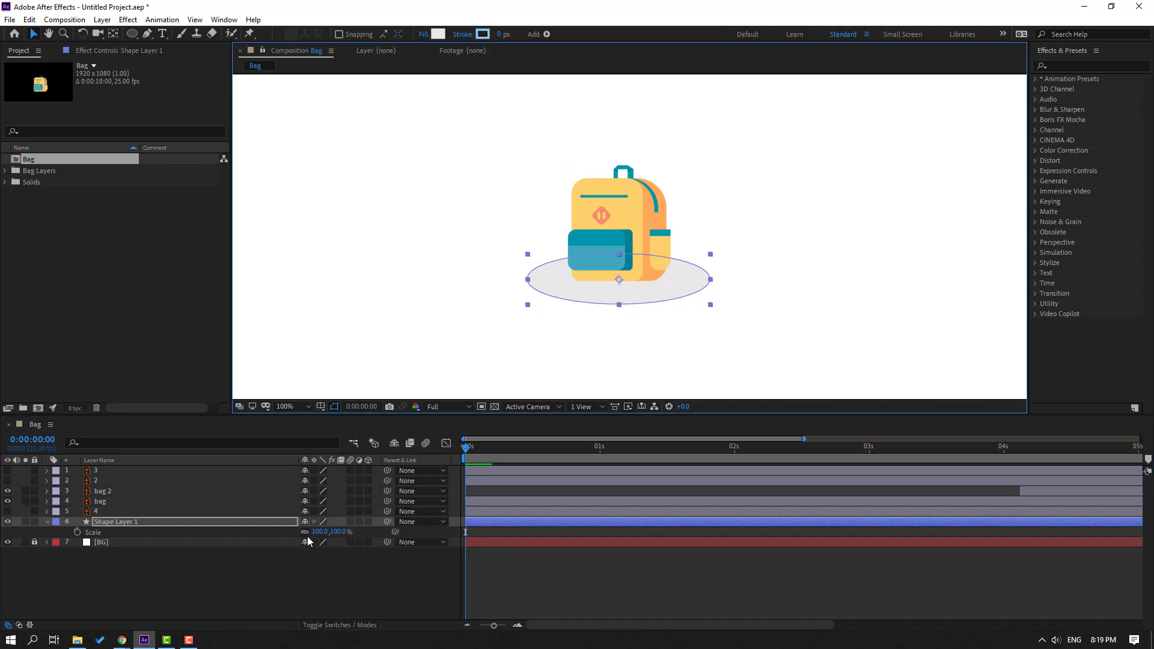
pyautogui.moveTo(312, 532); pyautogui.dragTo(597, 295)
pyautogui.click(111, 521)
# Step: Keyframe the shadow's Scale from 70% at 0:00:00:14, where the bag's jump starts, to 0% at 0:00:00:19
pyautogui.click(100, 501)
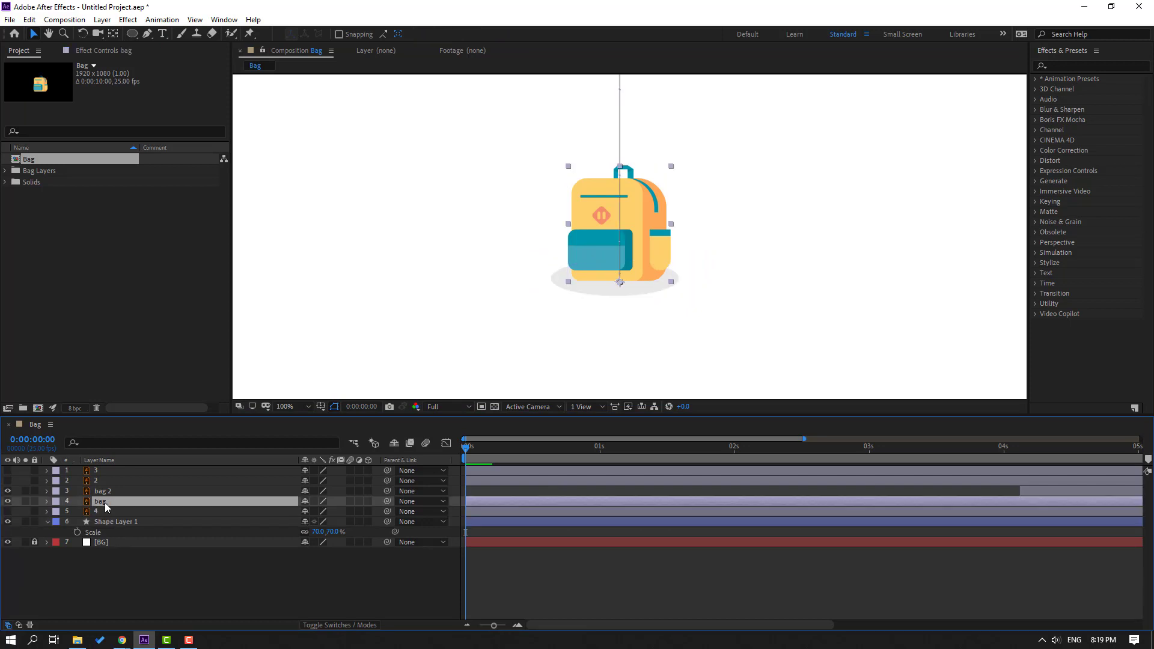
pyautogui.press('u')
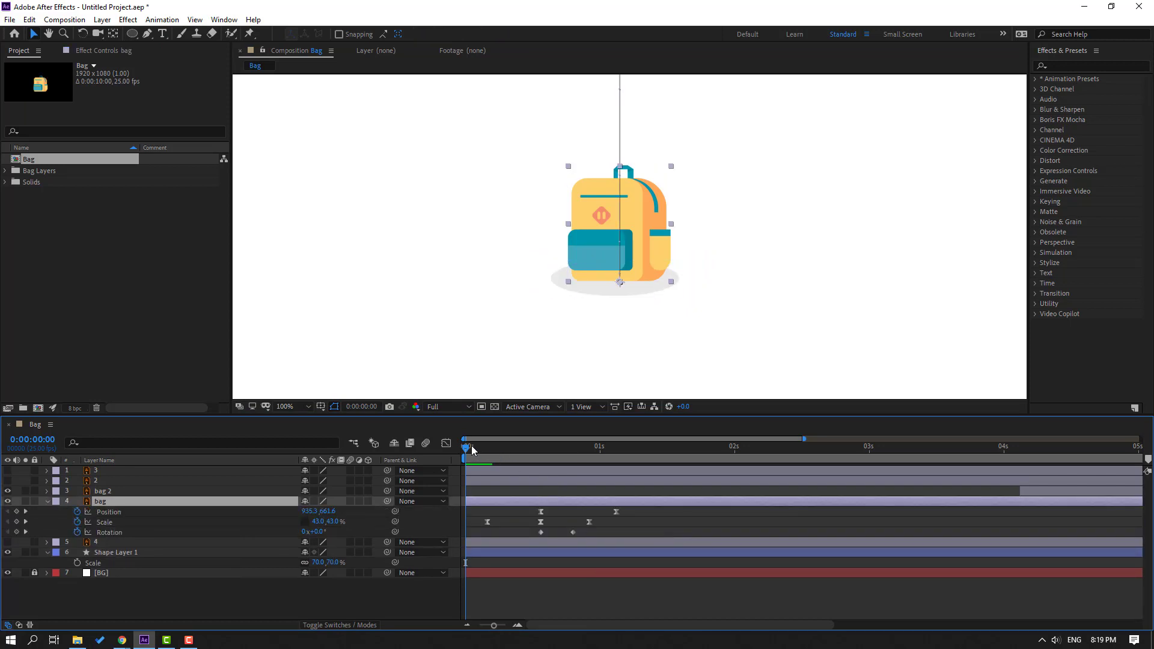
pyautogui.moveTo(473, 450); pyautogui.dragTo(540, 449)
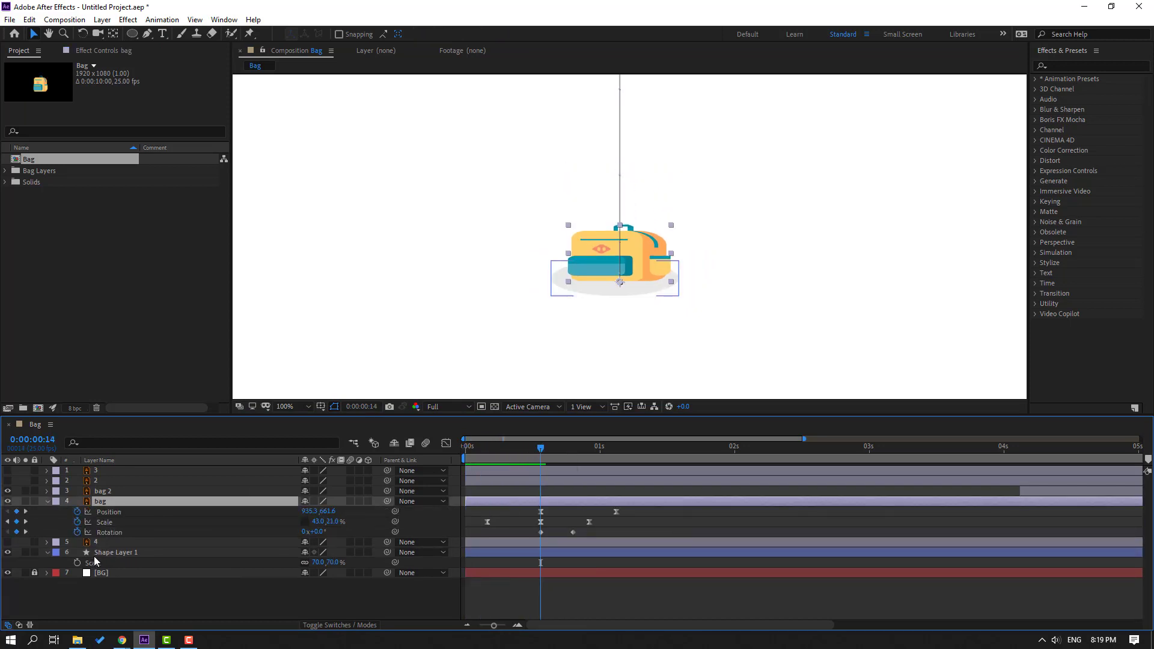
pyautogui.click(78, 563)
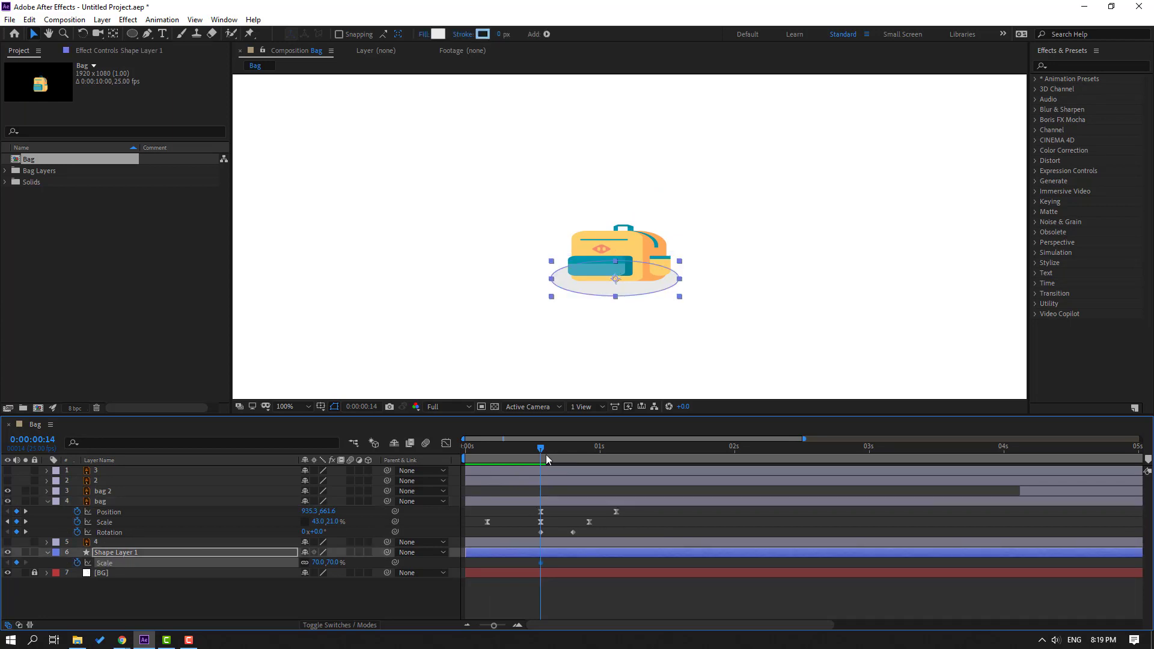
pyautogui.moveTo(550, 453); pyautogui.dragTo(568, 453)
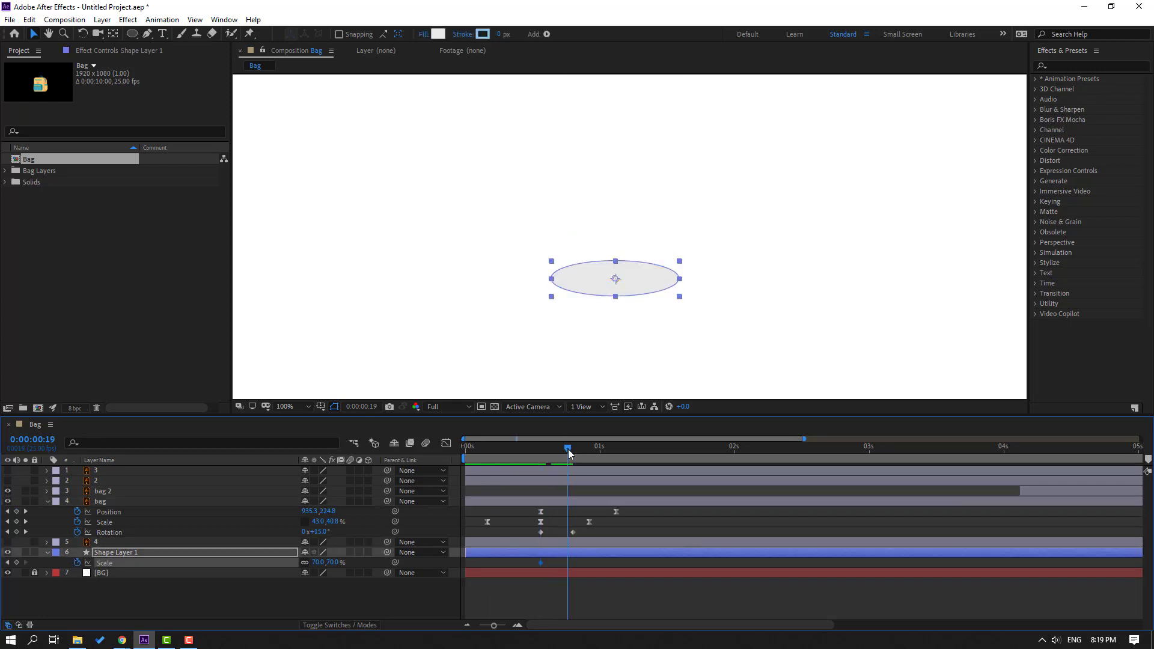
pyautogui.click(320, 565)
pyautogui.write('0')
pyautogui.press('Return')
# Step: Preview the shadow's shrink and move its last Scale keyframe to about 0:00:00:23, in line with the bag's last Scale keyframe
pyautogui.moveTo(536, 445); pyautogui.dragTo(562, 448)
pyautogui.click(622, 458)
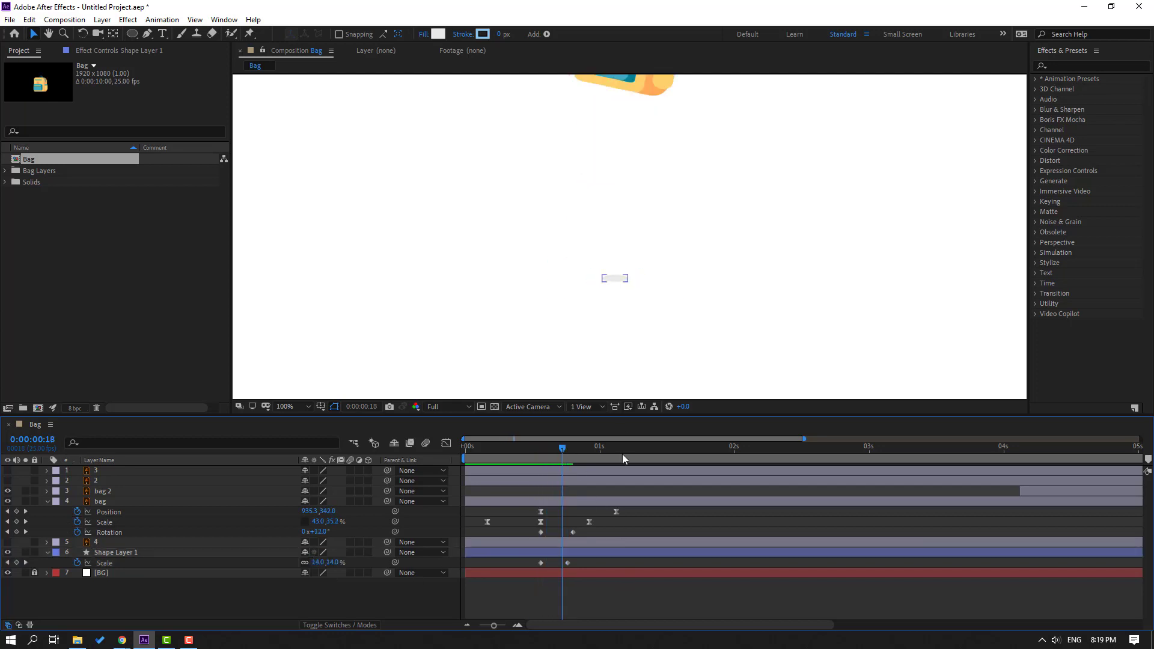
pyautogui.scroll(-1, 618, 300)
pyautogui.press('space')
pyautogui.press('space')
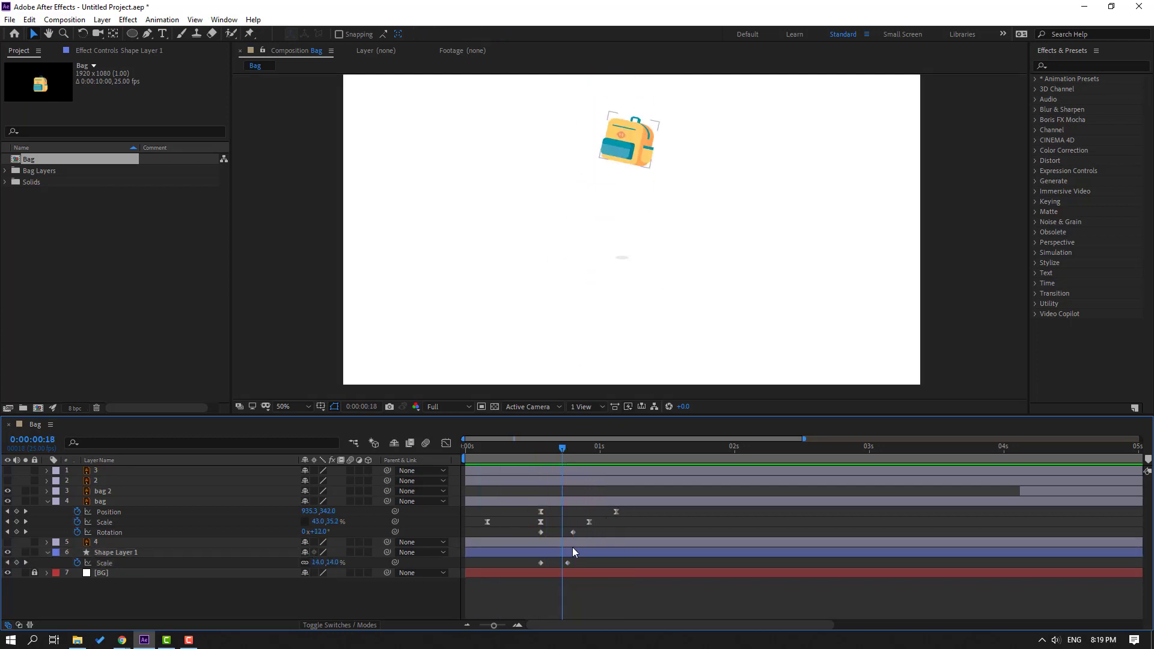
pyautogui.moveTo(567, 563); pyautogui.dragTo(588, 563)
pyautogui.press('space')
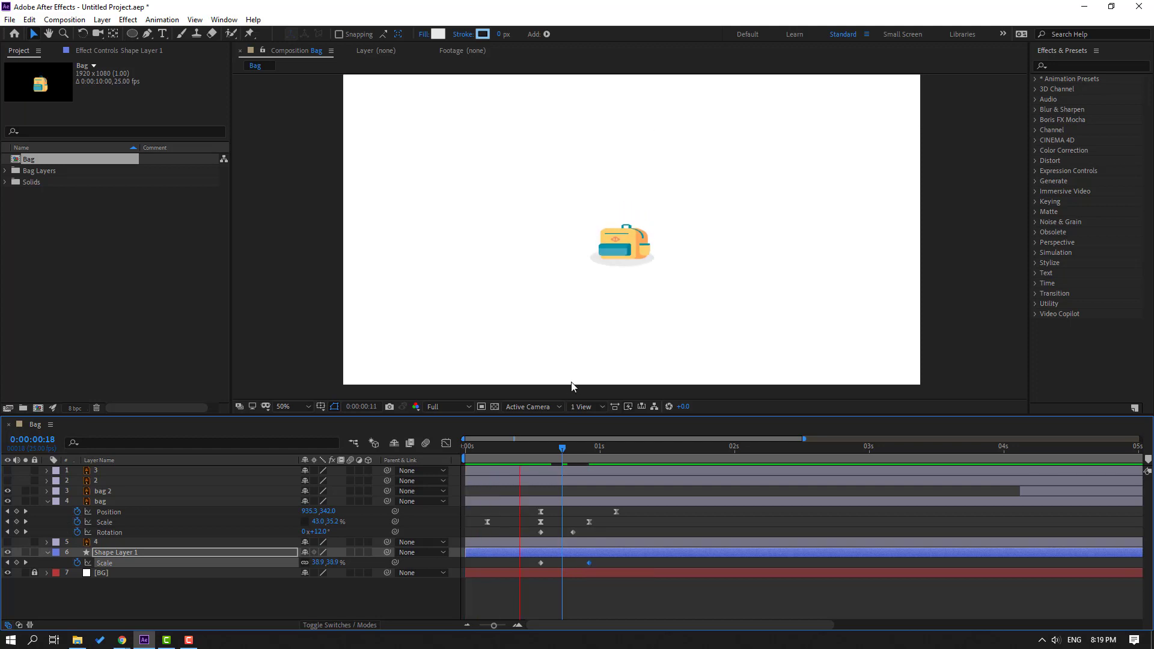
pyautogui.hotkey('shift', '/')
# Step: Collapse the shadow and bag layers' properties and shift the bag 2 layer to start at 0:00:01:07
pyautogui.moveTo(536, 450); pyautogui.dragTo(640, 451)
pyautogui.click(47, 552)
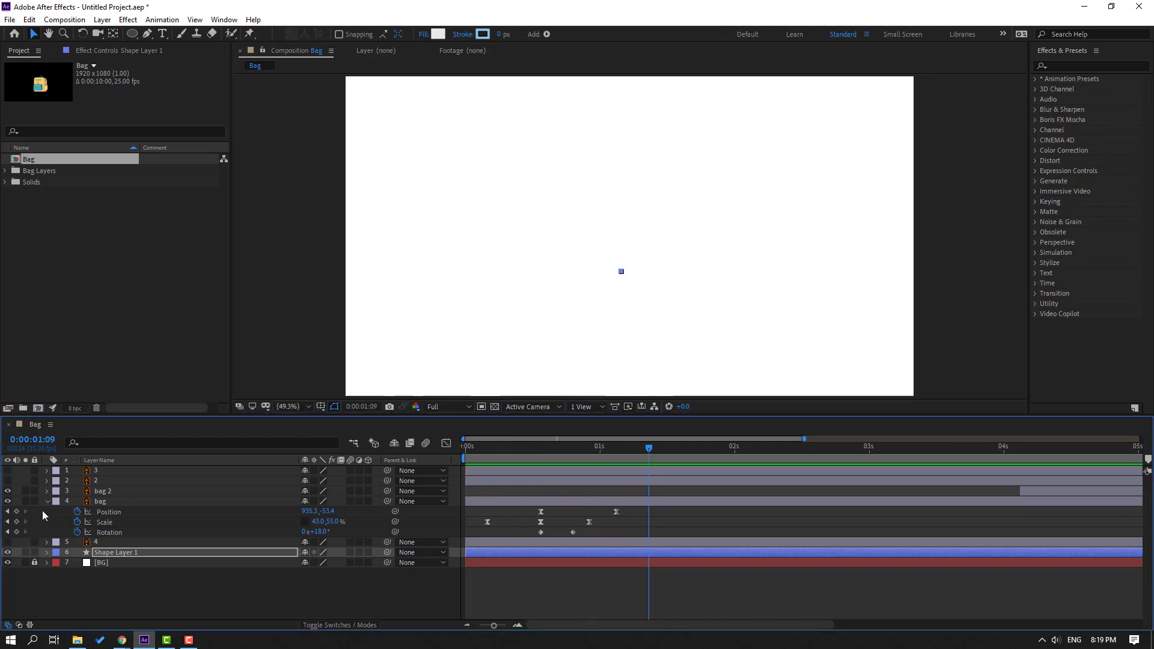
pyautogui.click(47, 501)
pyautogui.click(107, 500)
pyautogui.hotkey('ctrl', 'Up')
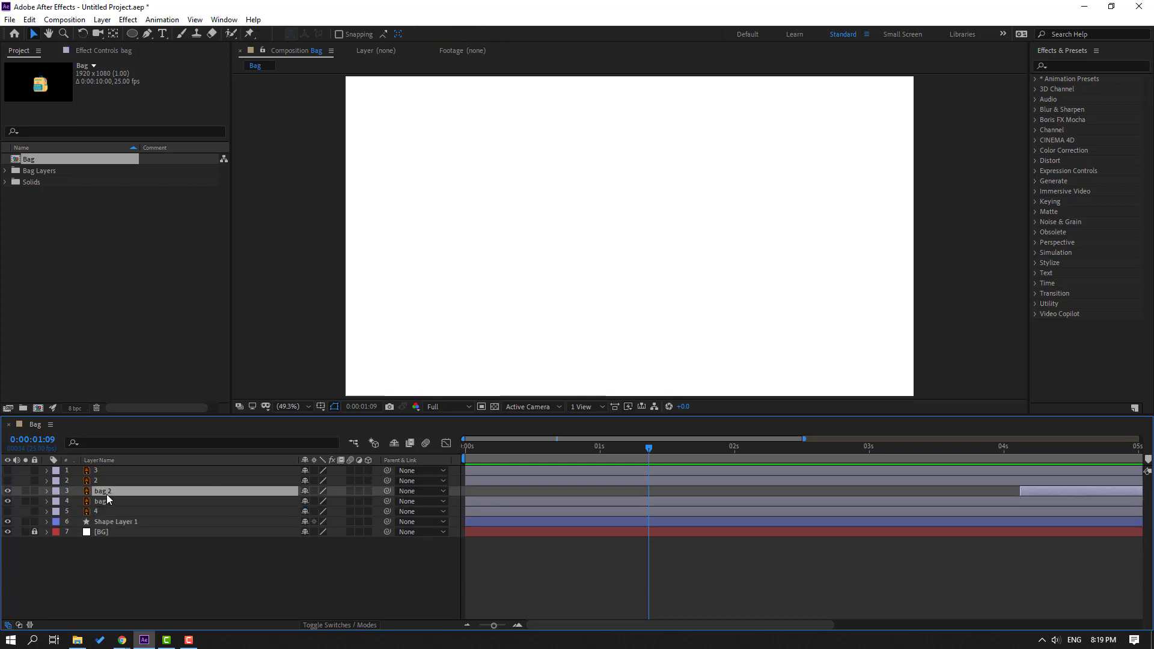
pyautogui.moveTo(1019, 490); pyautogui.dragTo(651, 488)
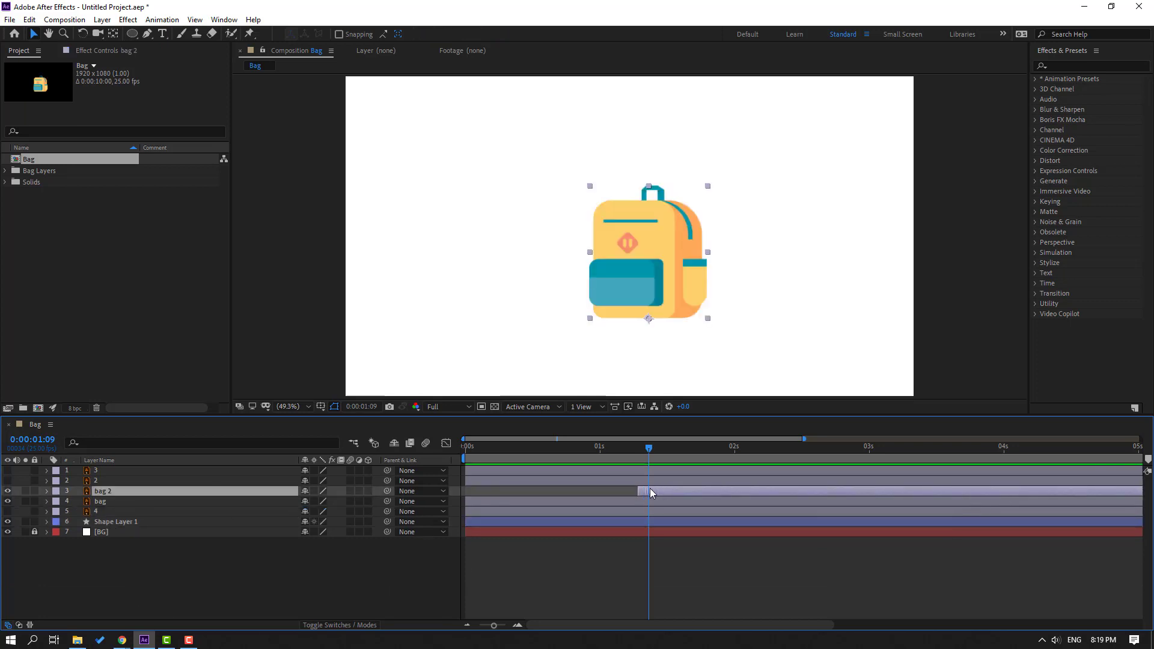
# Step: Enlarge bag 2 and place it horizontally centered in the lower part of the frame, at about 960.4, 1004.4
pyautogui.press('s')
pyautogui.moveTo(319, 500); pyautogui.dragTo(346, 500)
pyautogui.moveTo(654, 279); pyautogui.dragTo(638, 340)
# Step: Keyframe bag 2's Position from 960.4, -36.6 at 0:00:01:07 to 960.4, 994.4 at 0:00:01:23
pyautogui.press('p')
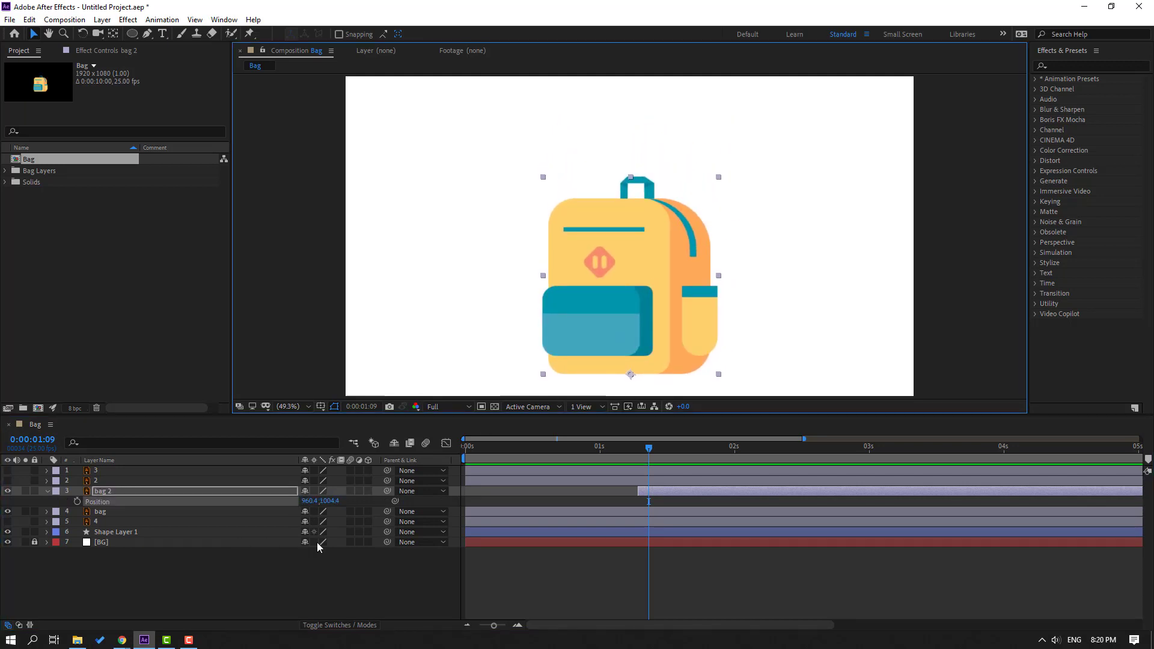
pyautogui.click(651, 449)
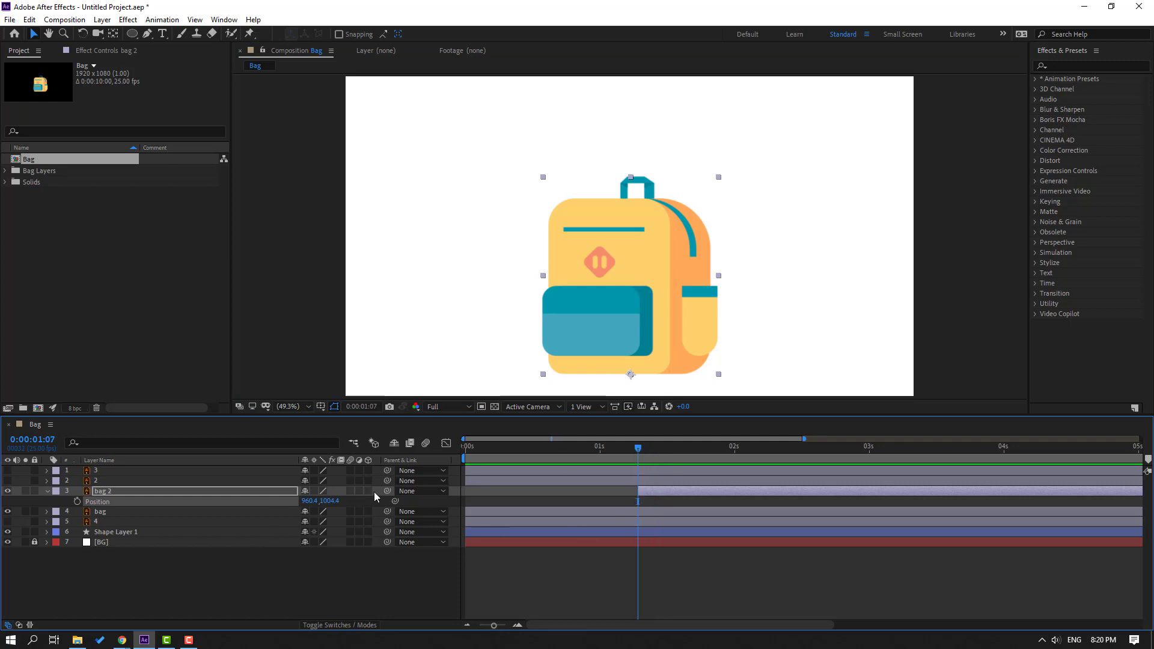
pyautogui.moveTo(329, 504); pyautogui.dragTo(186, 515)
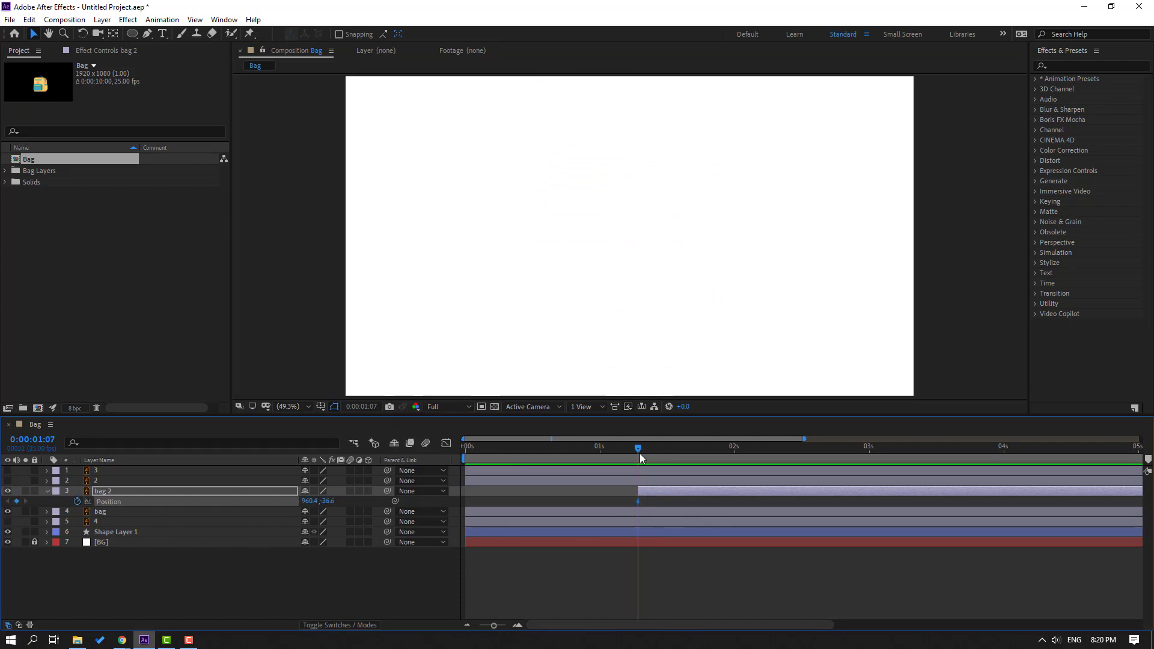
pyautogui.moveTo(326, 501); pyautogui.dragTo(926, 514)
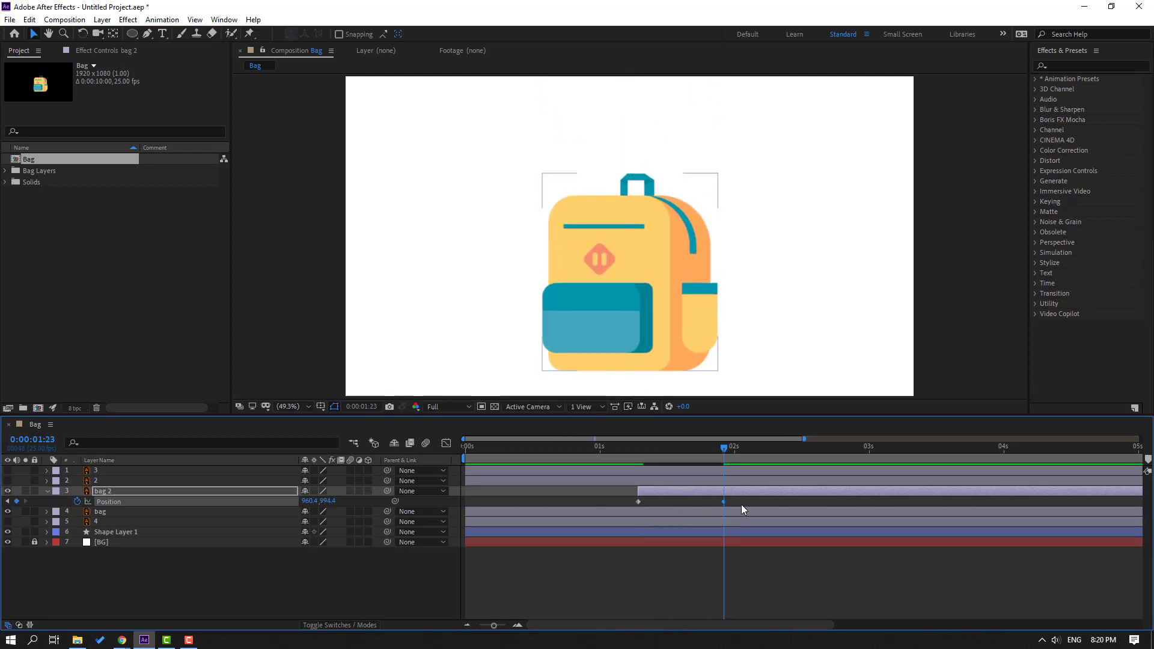
# Step: Apply Easy Ease to bag 2's two Position keyframes, start the work area at 1 second and preview the drop
pyautogui.rightClick(638, 501)
pyautogui.moveTo(680, 497)
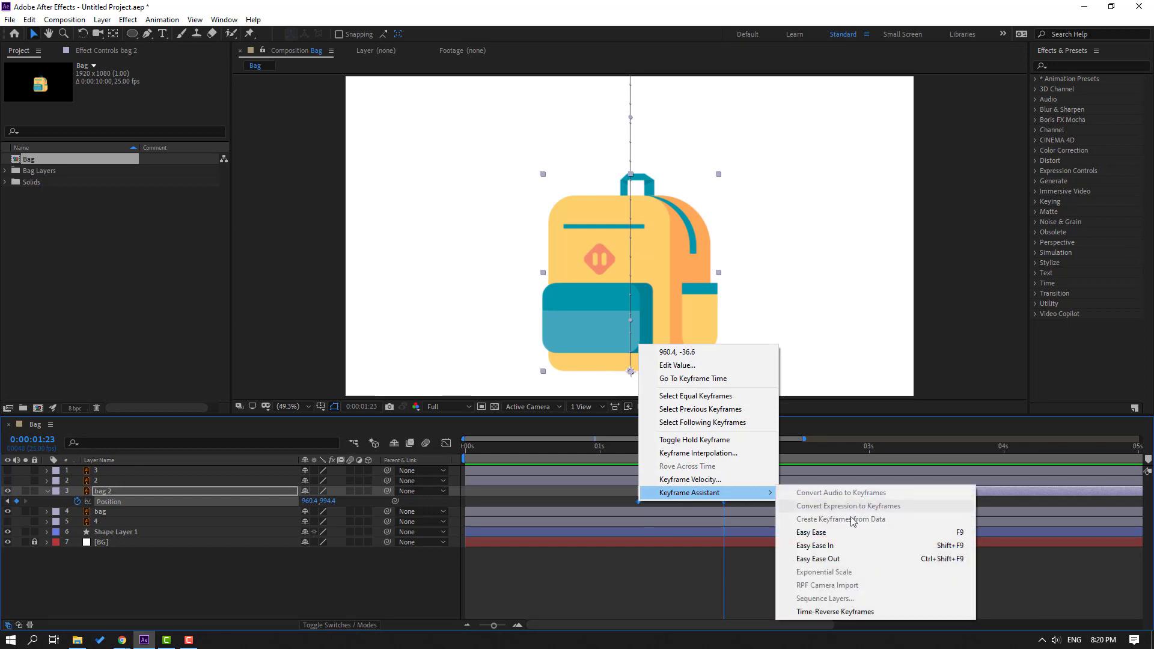
pyautogui.click(805, 531)
pyautogui.moveTo(462, 458); pyautogui.dragTo(598, 459)
pyautogui.press('space')
pyautogui.press('space')
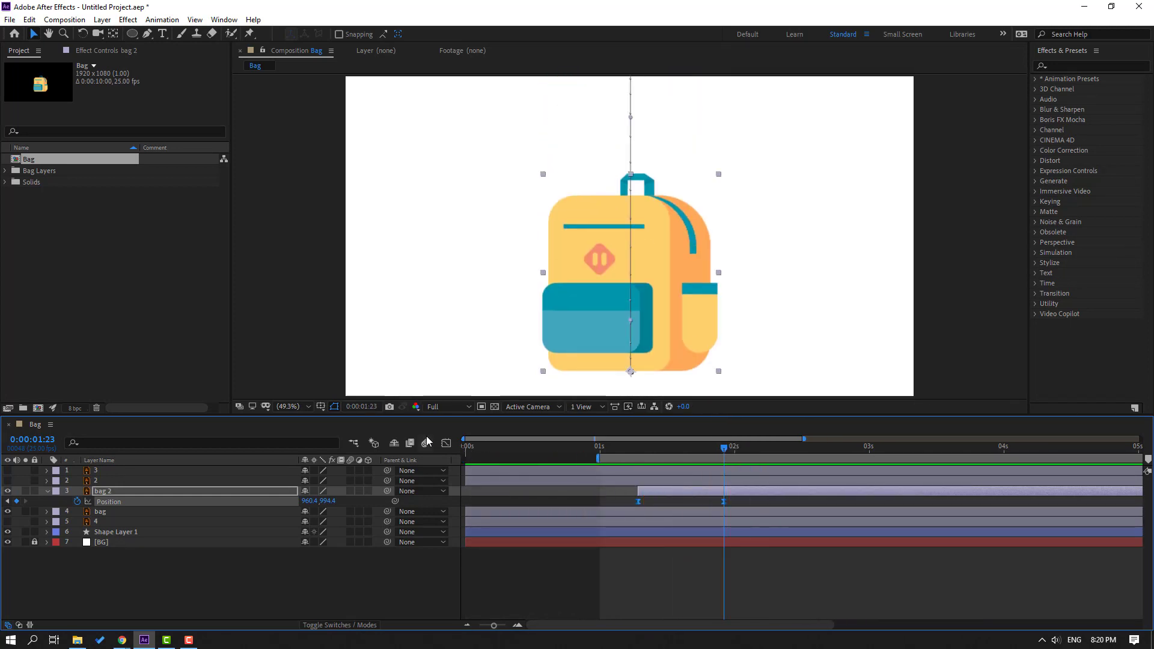
# Step: Reshape bag 2's Position speed curve into a sharp early peak above 5000 px/sec with a long ease-out
pyautogui.click(446, 442)
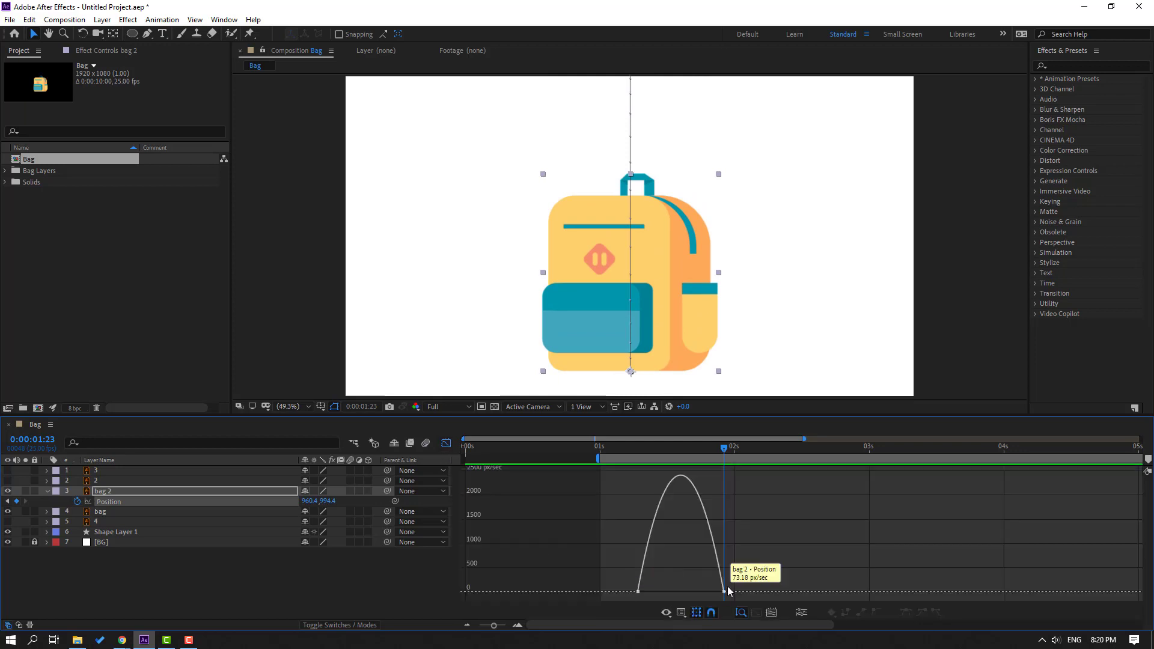
pyautogui.moveTo(749, 575); pyautogui.dragTo(681, 613)
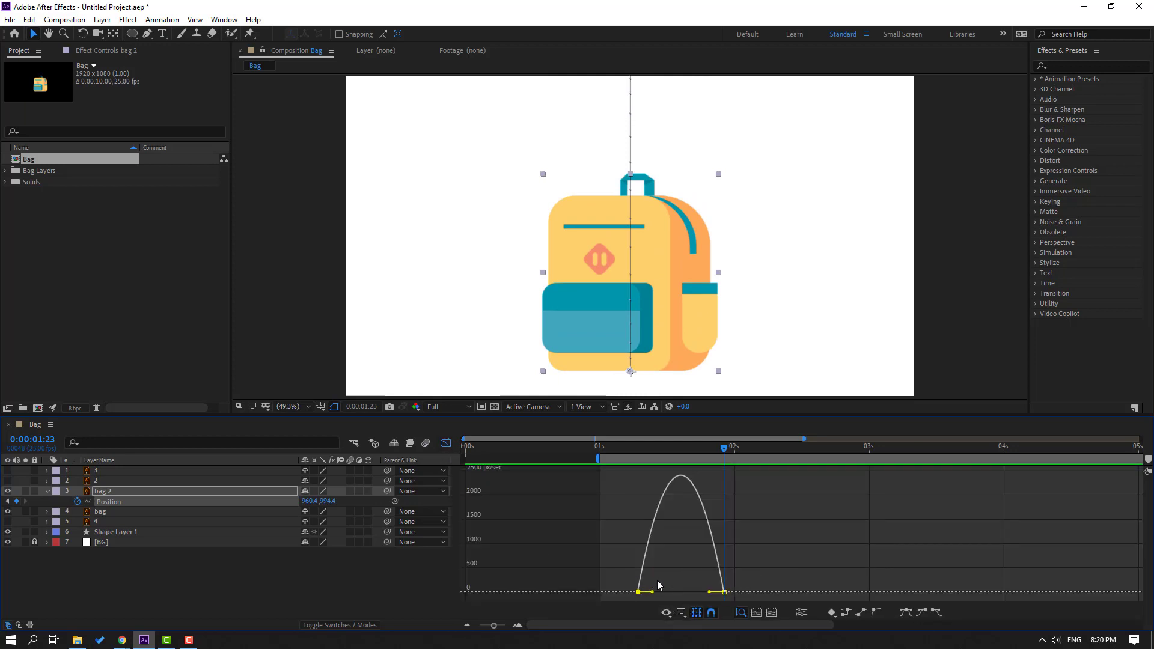
pyautogui.click(638, 592)
pyautogui.moveTo(652, 592); pyautogui.dragTo(680, 592)
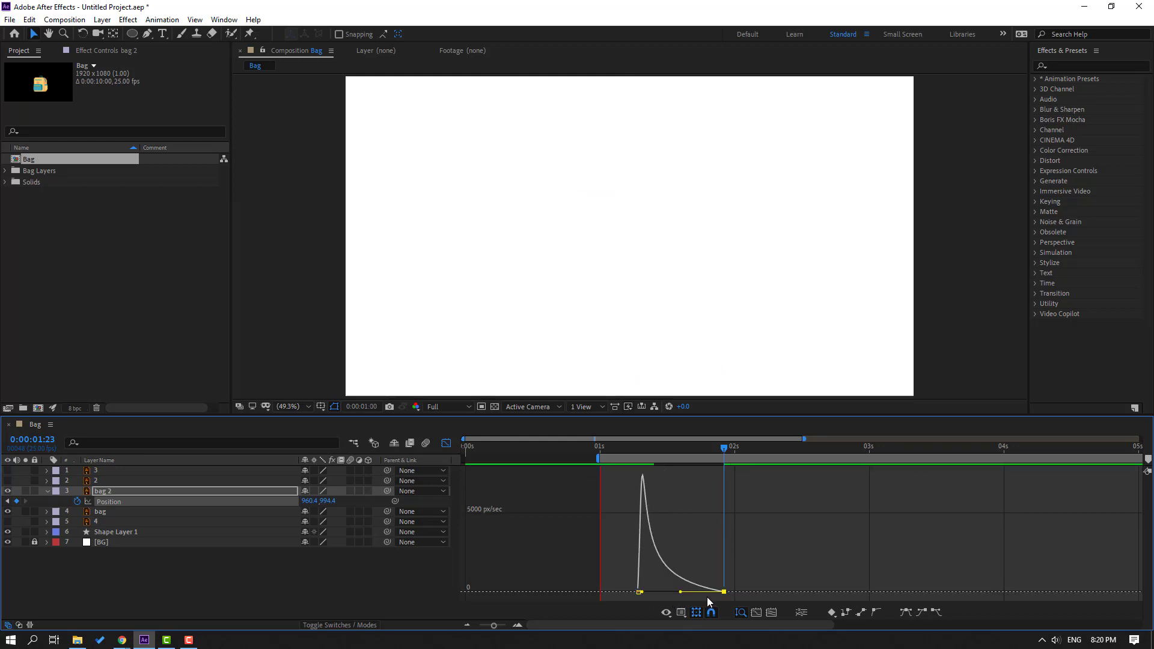
# Step: Leave the speed graph, move bag 2's last Position keyframe earlier to 0:00:01:14 and preview the faster drop
pyautogui.click(446, 443)
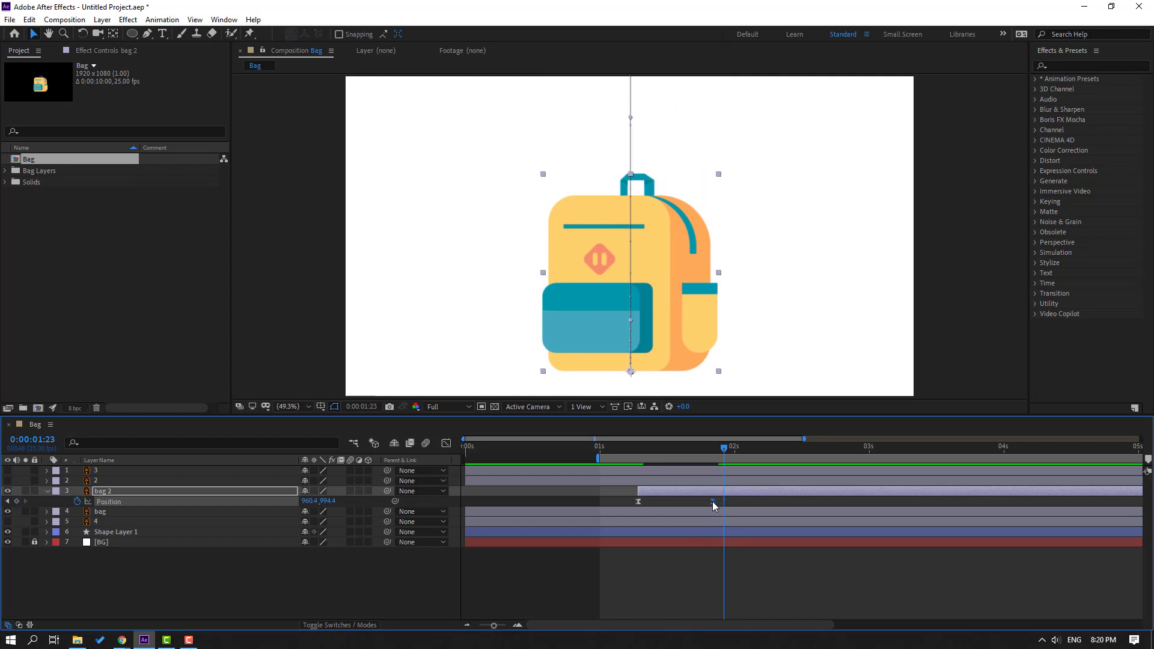
pyautogui.moveTo(713, 506); pyautogui.dragTo(675, 506)
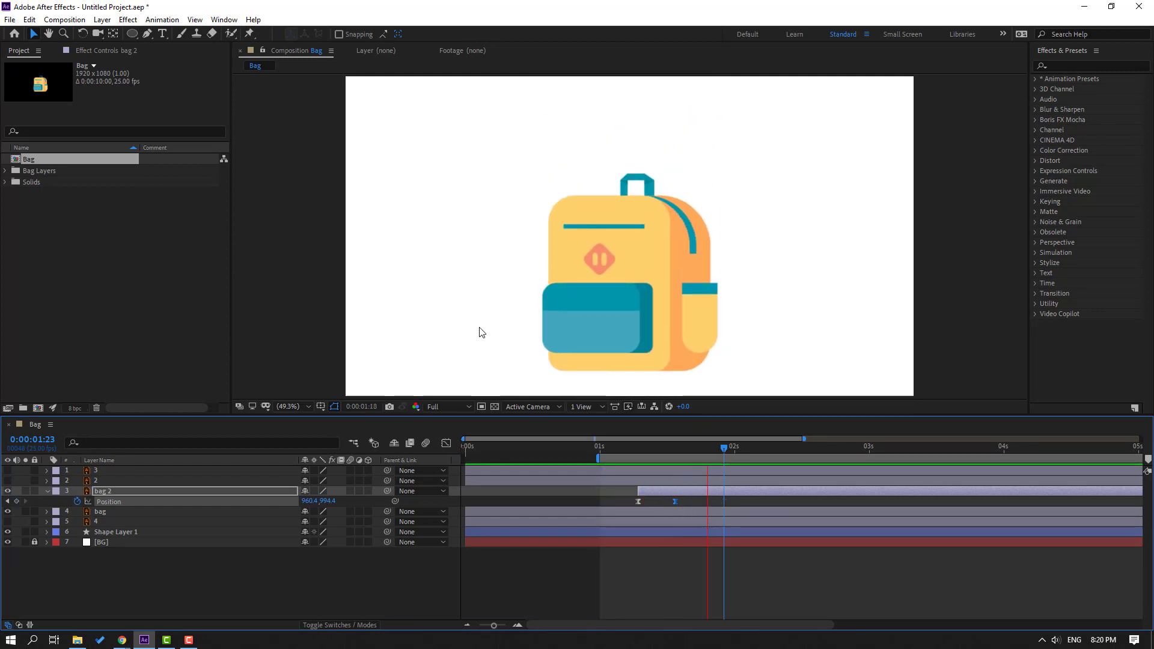
pyautogui.press('space')
# Step: Add a small landing bounce to bag 2 with Position Y keyframes of 957.4 at 0:00:01:17 and 991.4 at 0:00:01:20
pyautogui.click(675, 449)
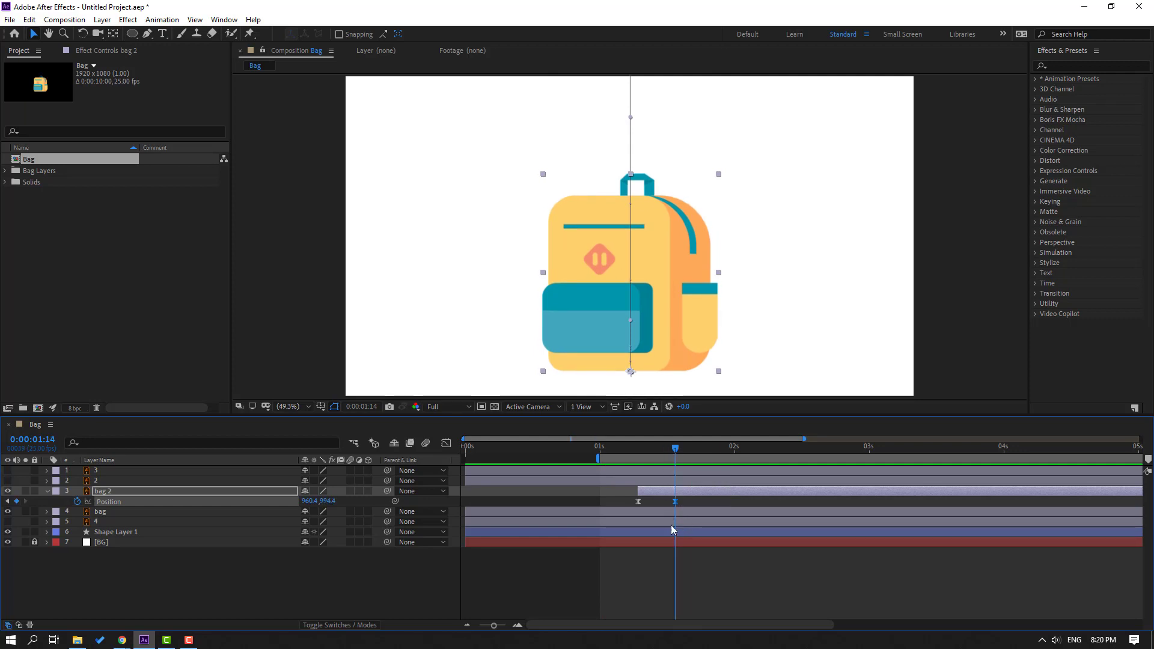
pyautogui.moveTo(548, 302); pyautogui.dragTo(594, 234)
pyautogui.scroll(1, 665, 358)
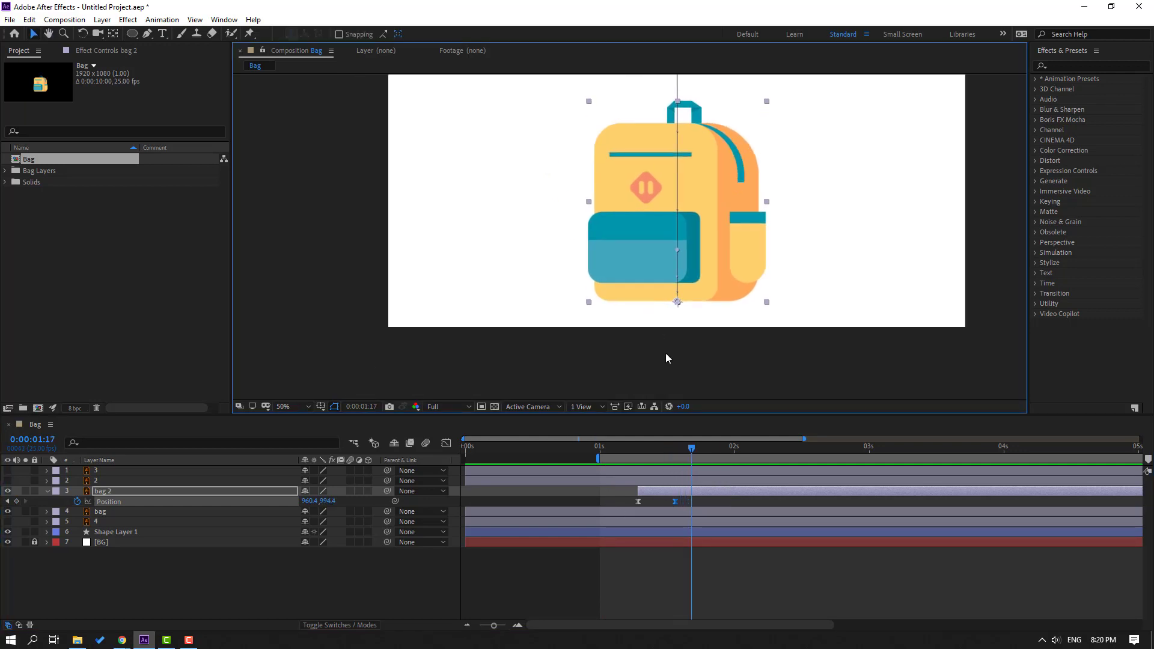
pyautogui.moveTo(670, 374); pyautogui.dragTo(650, 353)
pyautogui.scroll(1, 649, 353)
pyautogui.moveTo(326, 501); pyautogui.dragTo(326, 501)
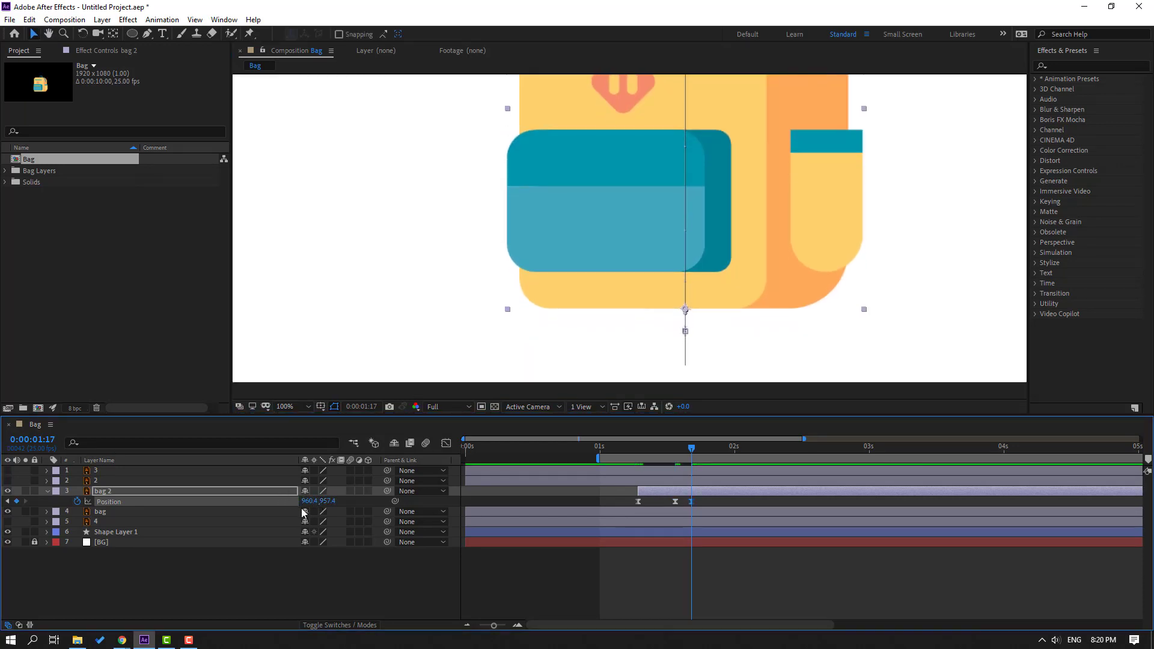
pyautogui.moveTo(336, 506); pyautogui.dragTo(356, 507)
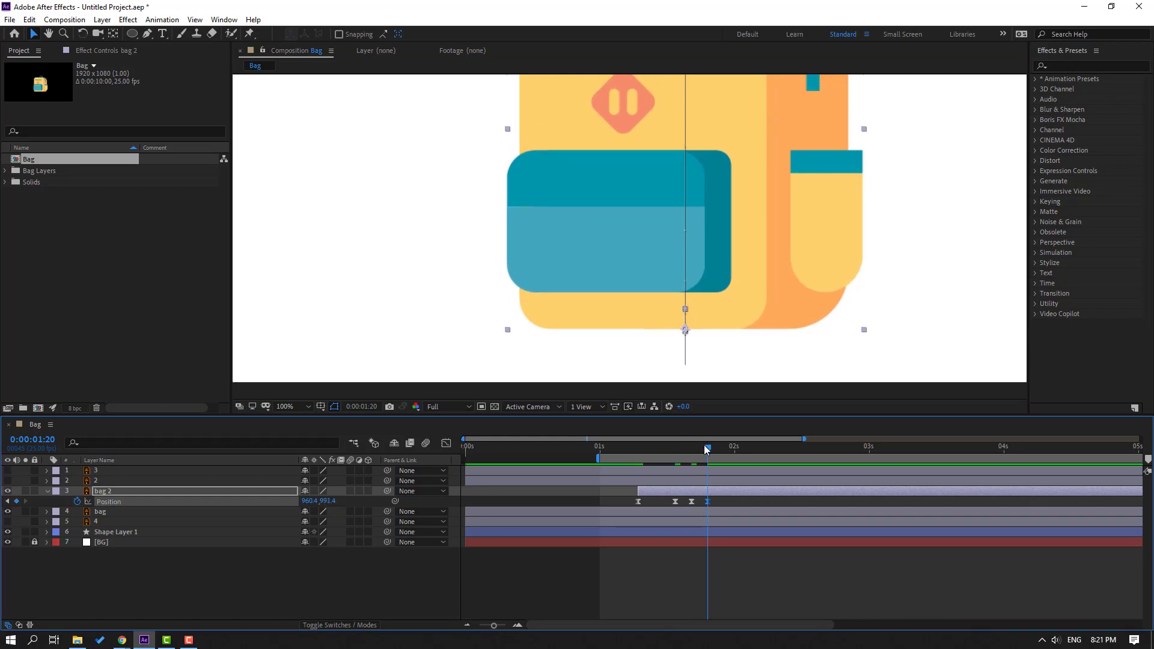
pyautogui.moveTo(707, 449); pyautogui.dragTo(637, 451)
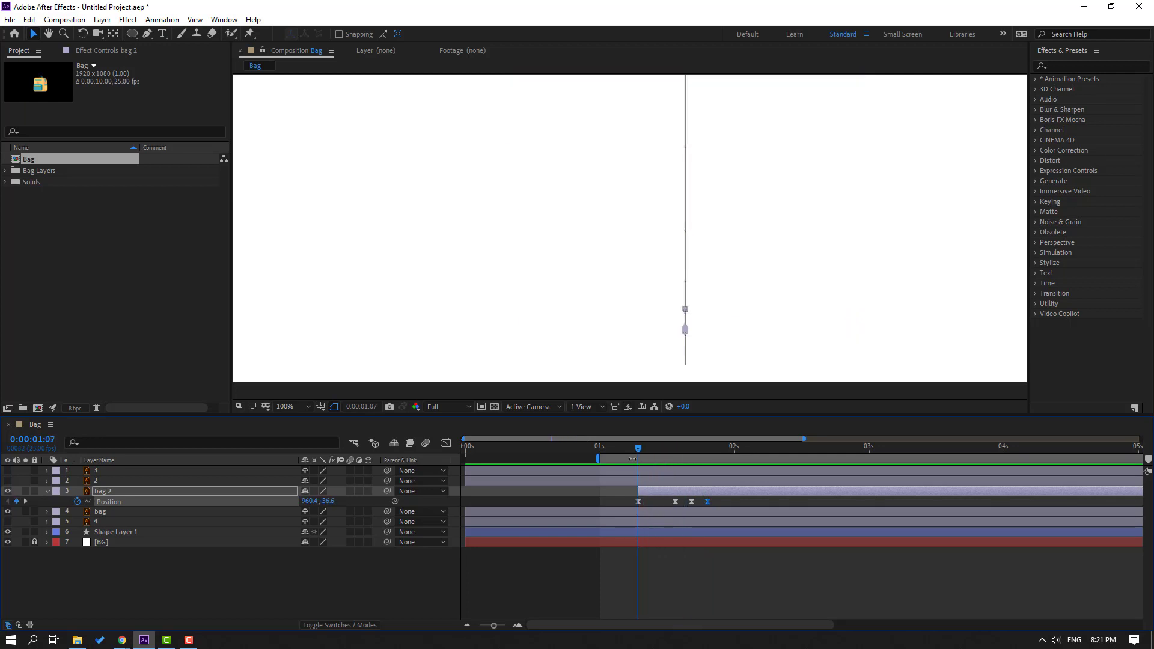
# Step: Set the spatial interpolation of bag 2's last three Position keyframes to Linear and preview the landing bounce
pyautogui.scroll(-2, 551, 348)
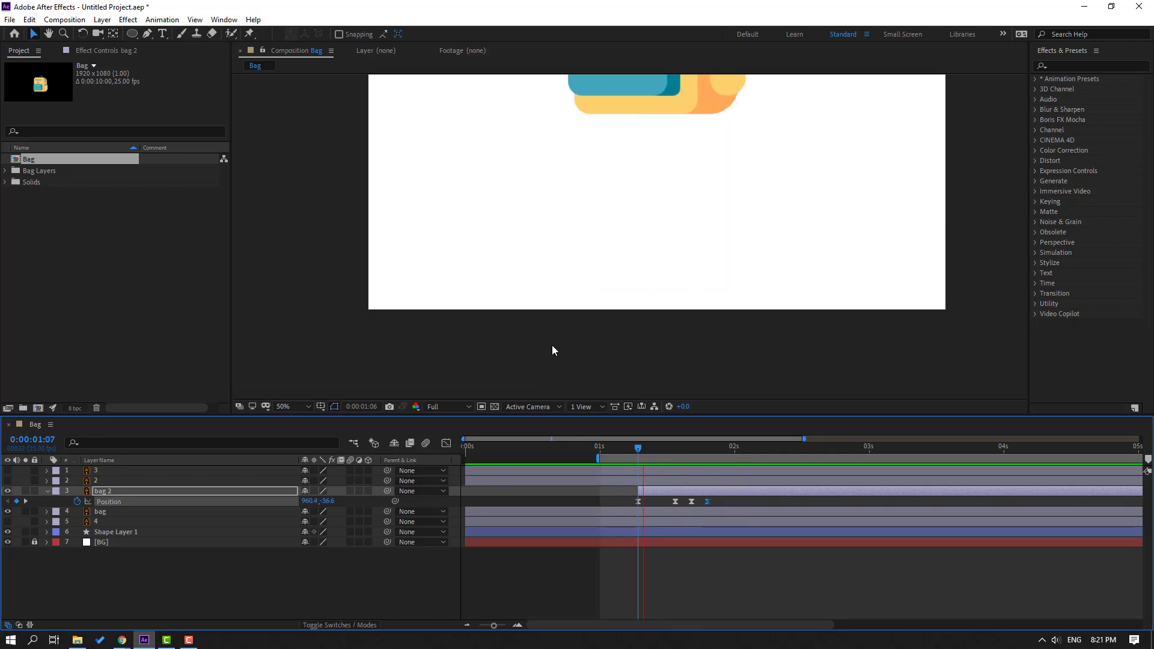
pyautogui.scroll(2, 651, 288)
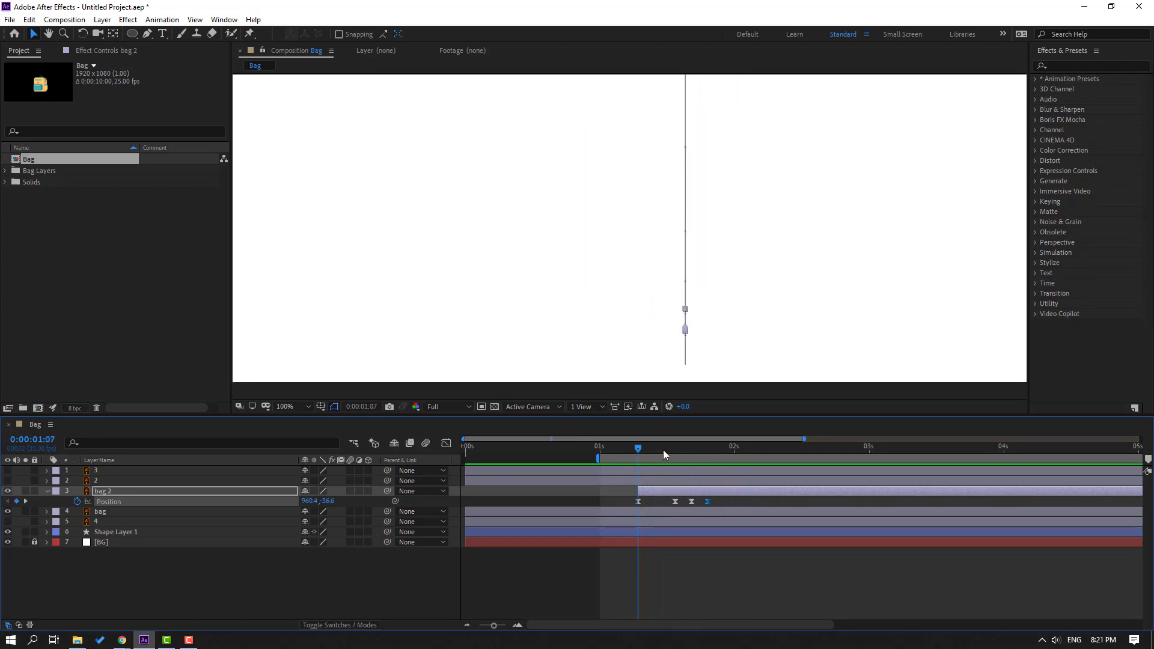
pyautogui.click(702, 452)
pyautogui.moveTo(722, 505); pyautogui.dragTo(666, 509)
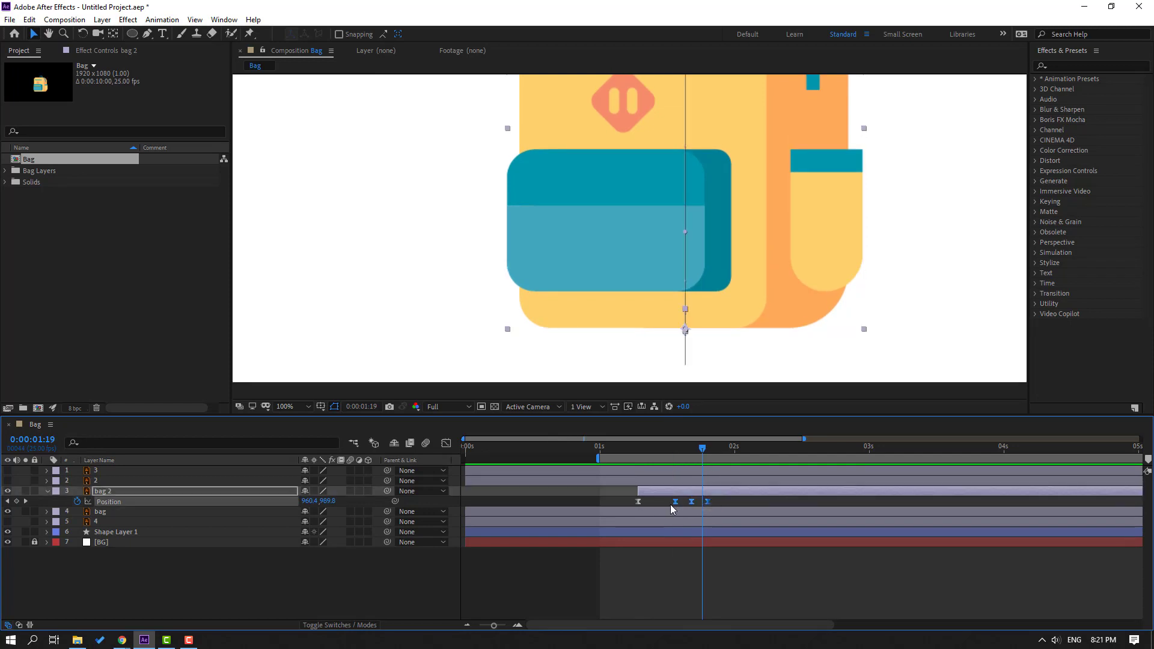
pyautogui.rightClick(675, 502)
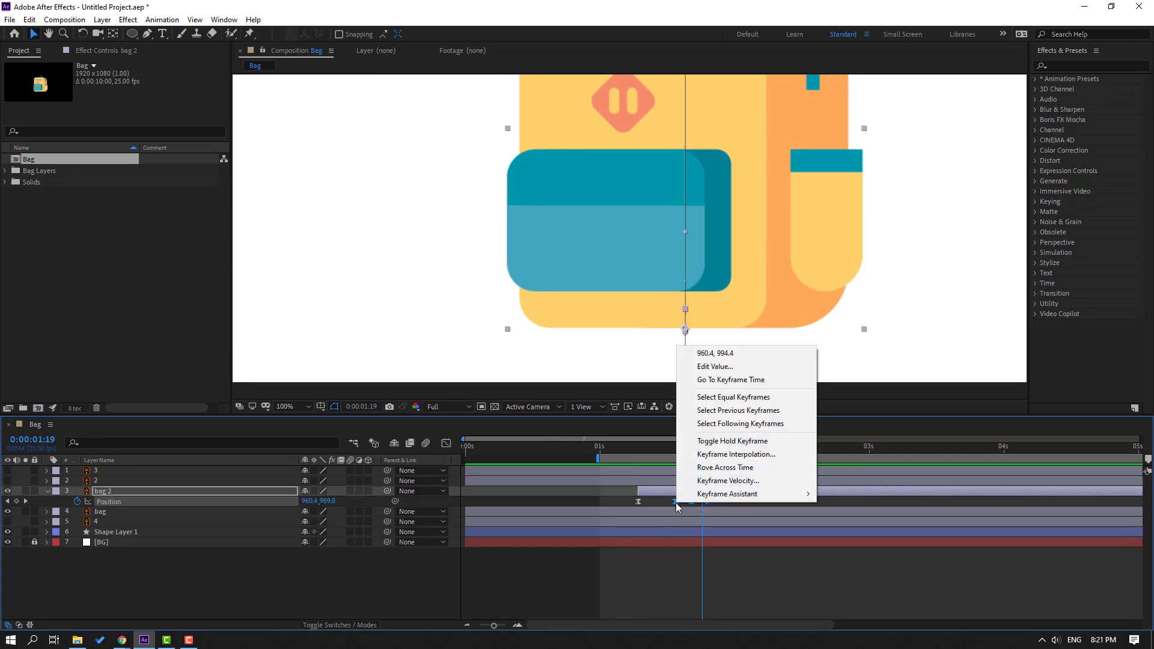
pyautogui.click(697, 455)
pyautogui.click(589, 302)
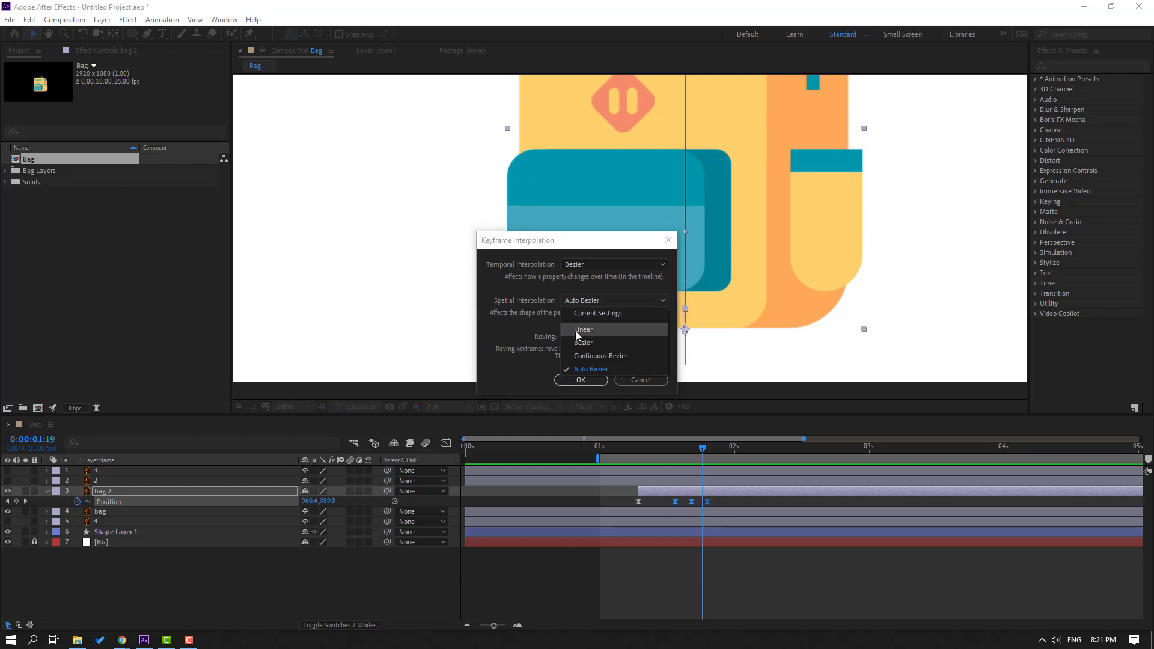
pyautogui.click(595, 335)
pyautogui.click(581, 380)
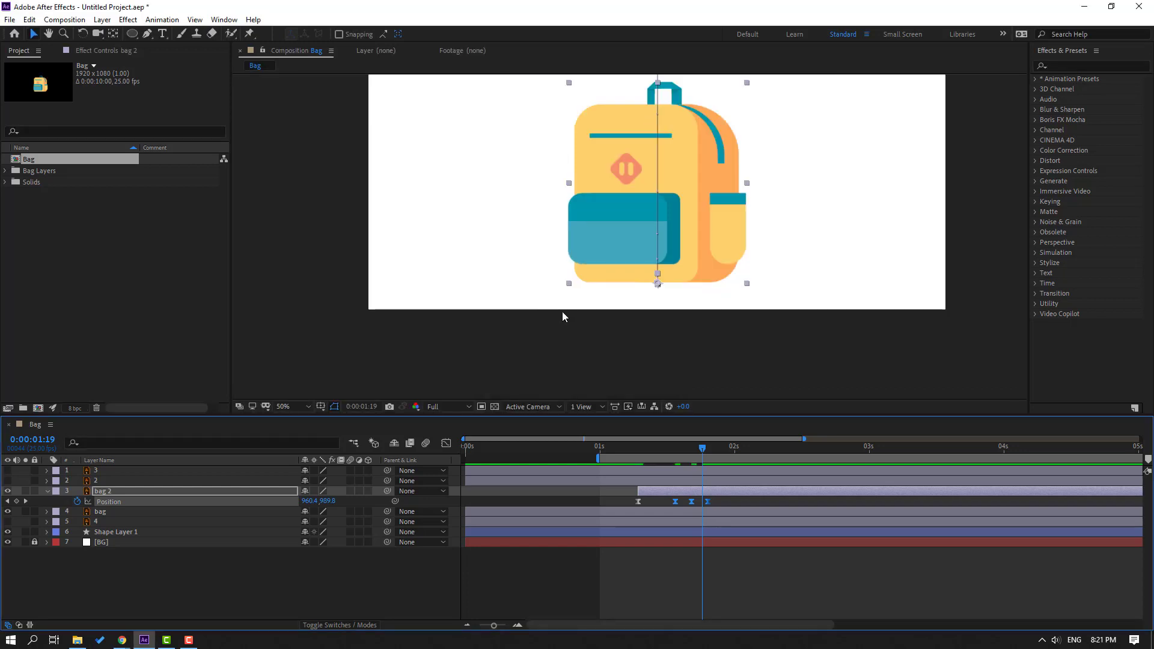
pyautogui.press('space')
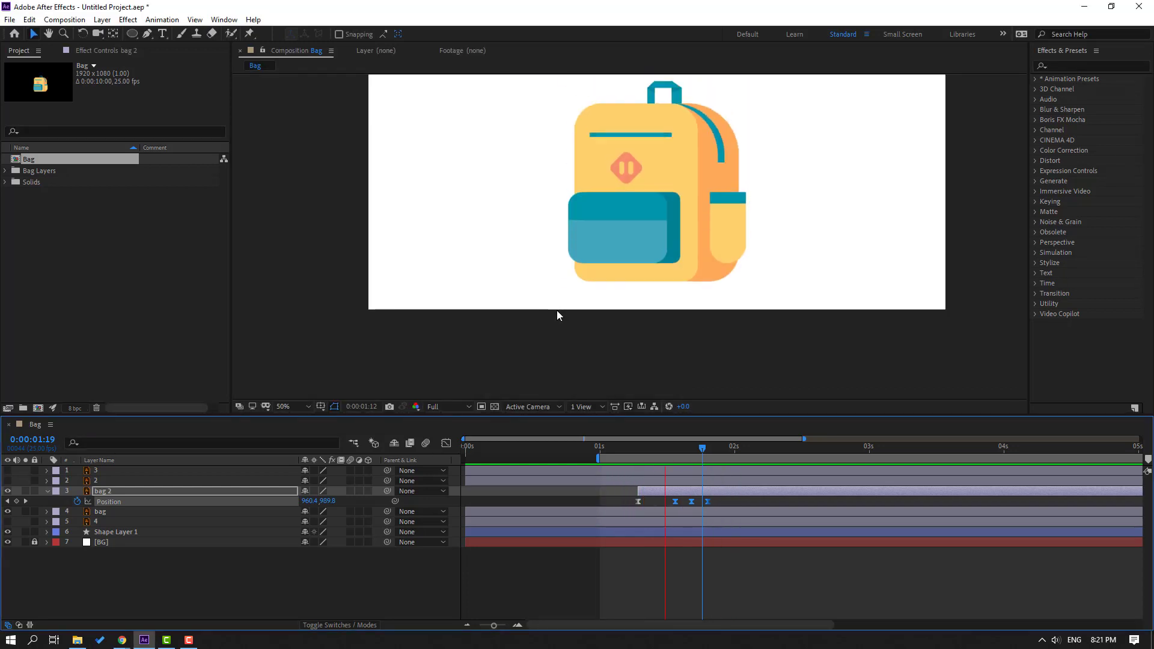
# Step: Match bag 2's final Position keyframe at 0:00:01:20 to the landing height by setting its Y to 994.4, and preview it
pyautogui.moveTo(680, 449)
pyautogui.mouseDown()
pyautogui.moveTo(708, 452)
pyautogui.moveTo(676, 456)
pyautogui.mouseUp()
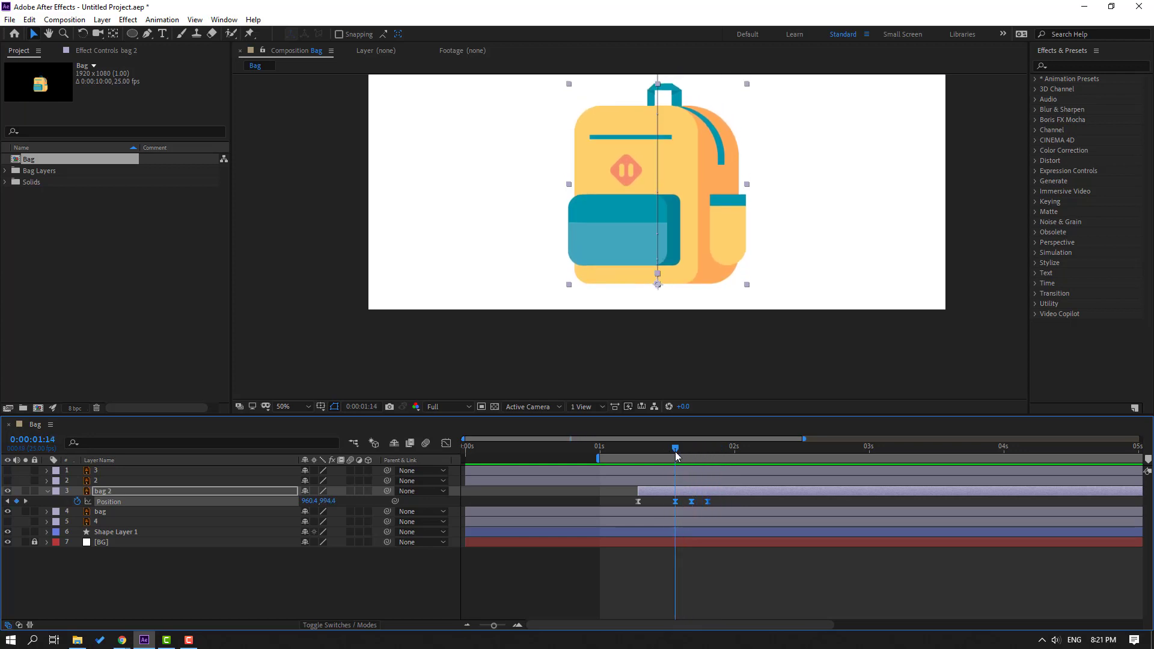
pyautogui.click(710, 571)
pyautogui.click(674, 501)
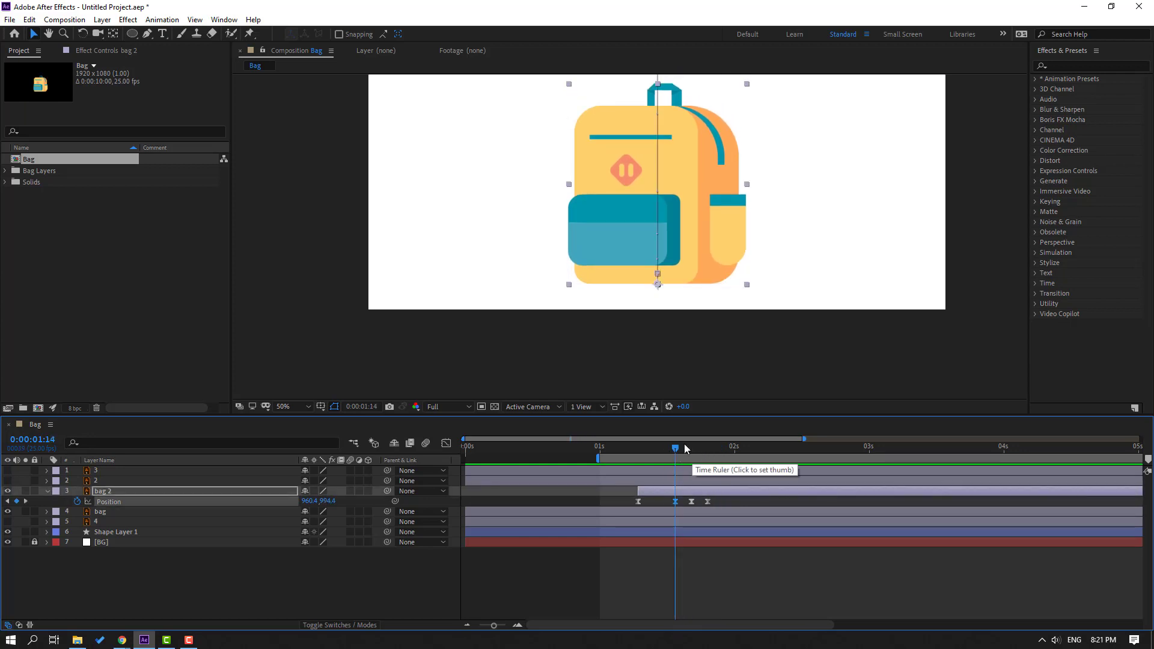
pyautogui.moveTo(679, 454); pyautogui.dragTo(714, 517)
pyautogui.press('Down')
pyautogui.press('Down')
pyautogui.press('Down')
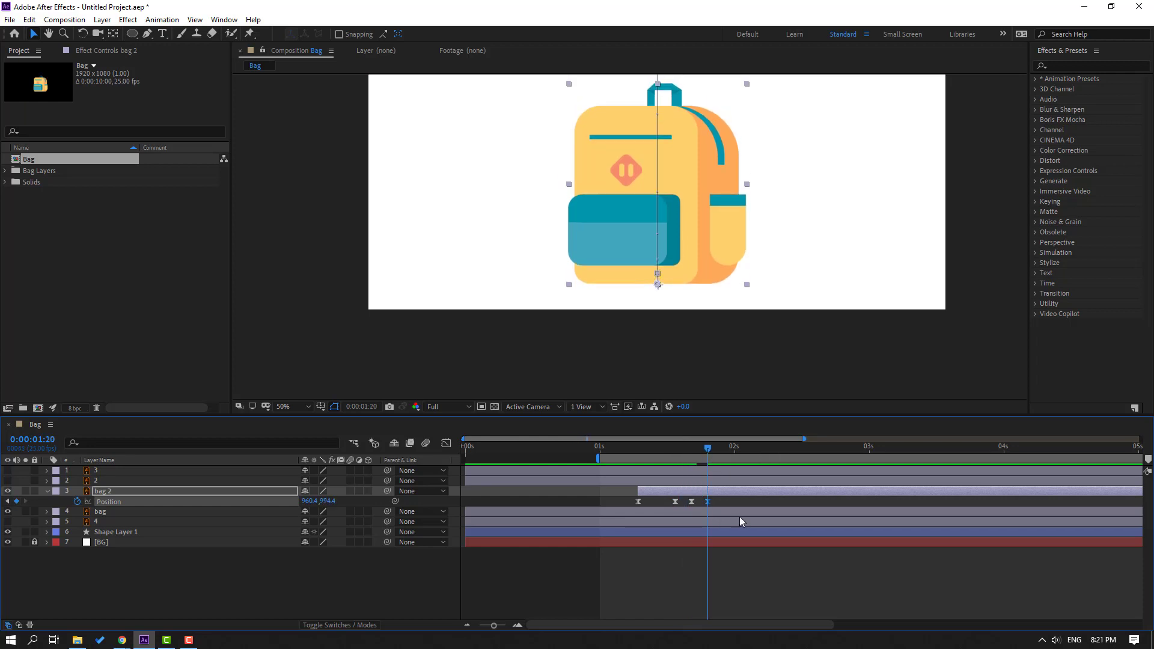
pyautogui.click(752, 562)
pyautogui.press('space')
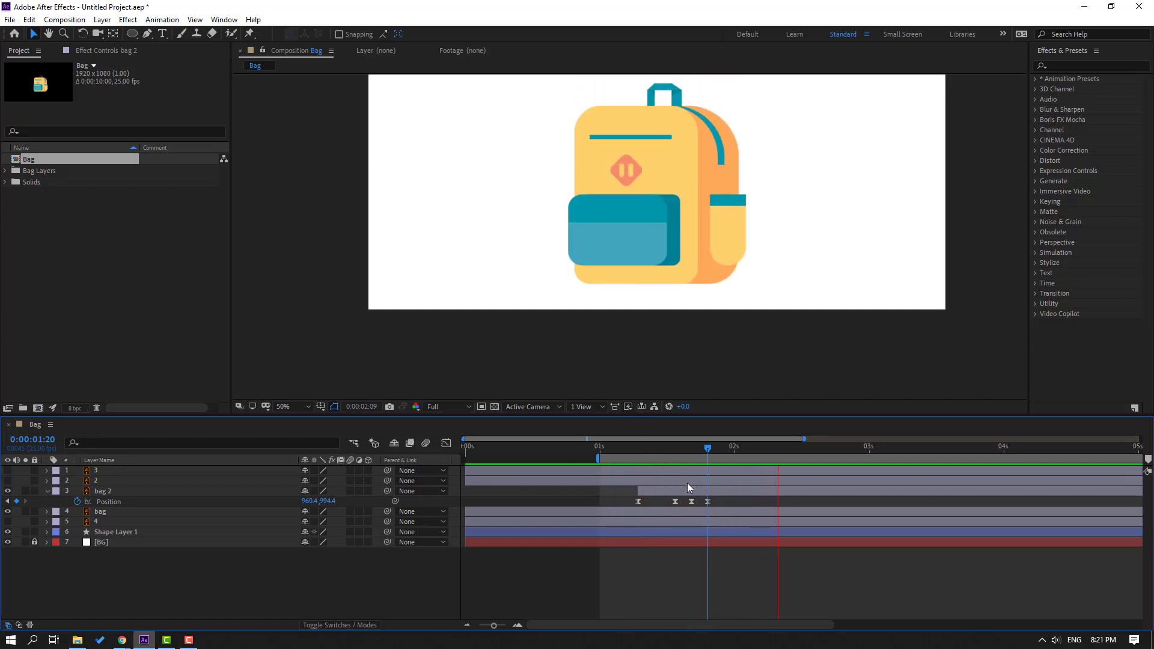
# Step: Increase the outgoing influence of bag 2's bounce keyframes to about 37% in the Position speed graph and preview the motion
pyautogui.click(703, 448)
pyautogui.moveTo(705, 448); pyautogui.dragTo(709, 448)
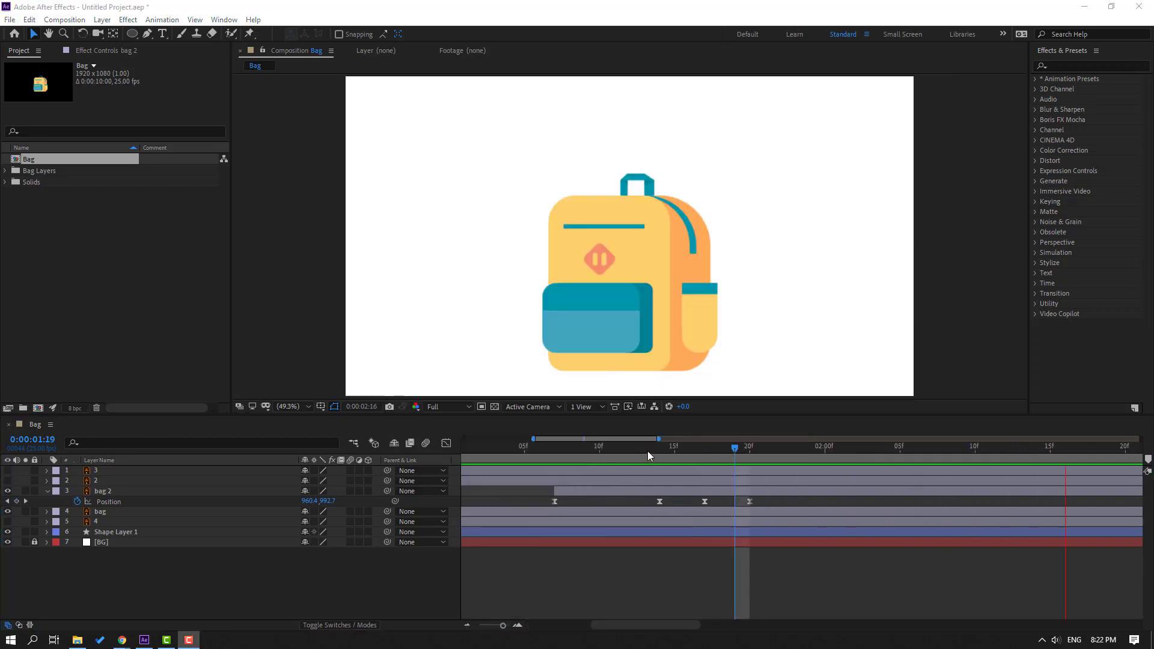
pyautogui.moveTo(647, 452); pyautogui.dragTo(755, 548)
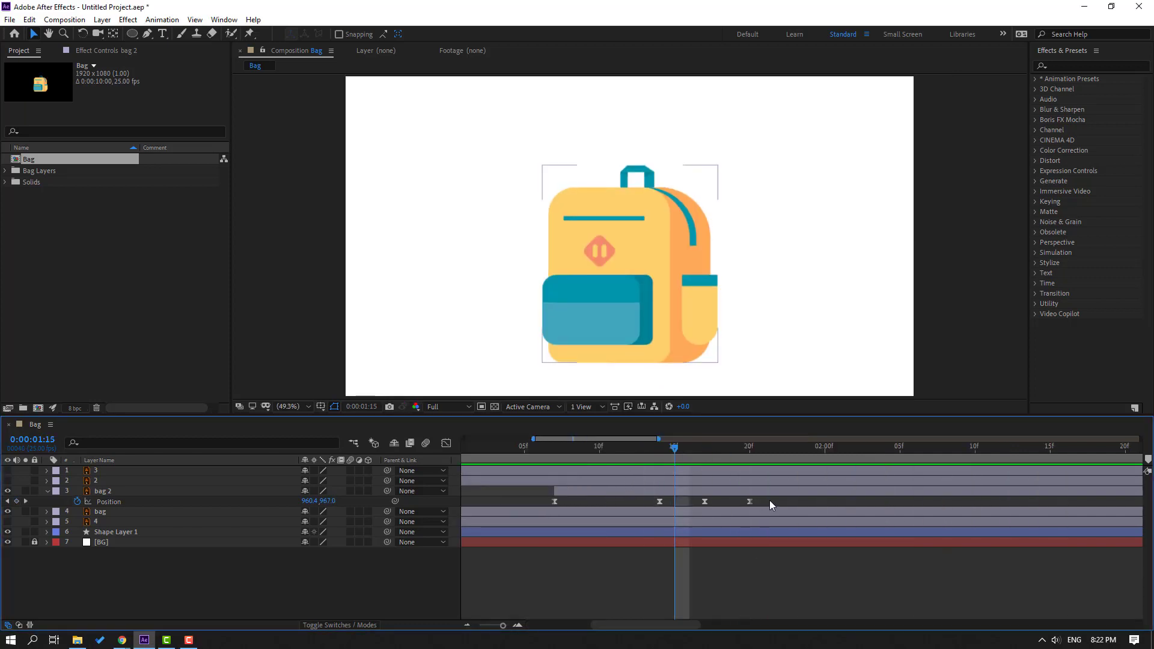
pyautogui.moveTo(771, 504); pyautogui.dragTo(550, 489)
pyautogui.click(446, 444)
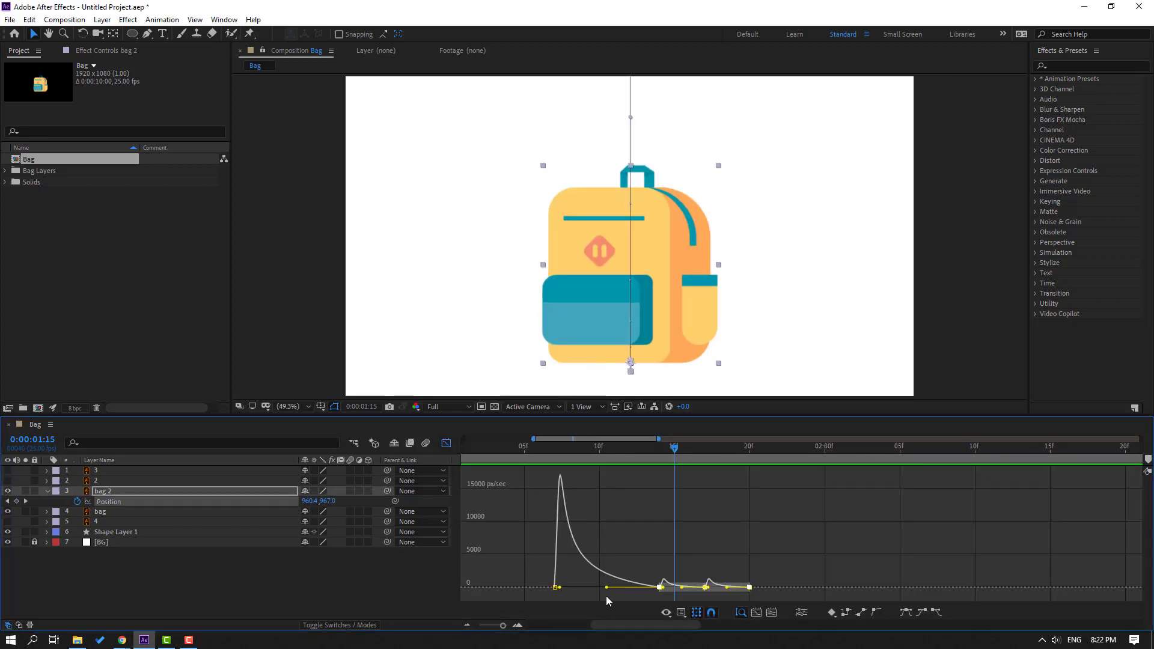
pyautogui.moveTo(783, 562); pyautogui.dragTo(671, 588)
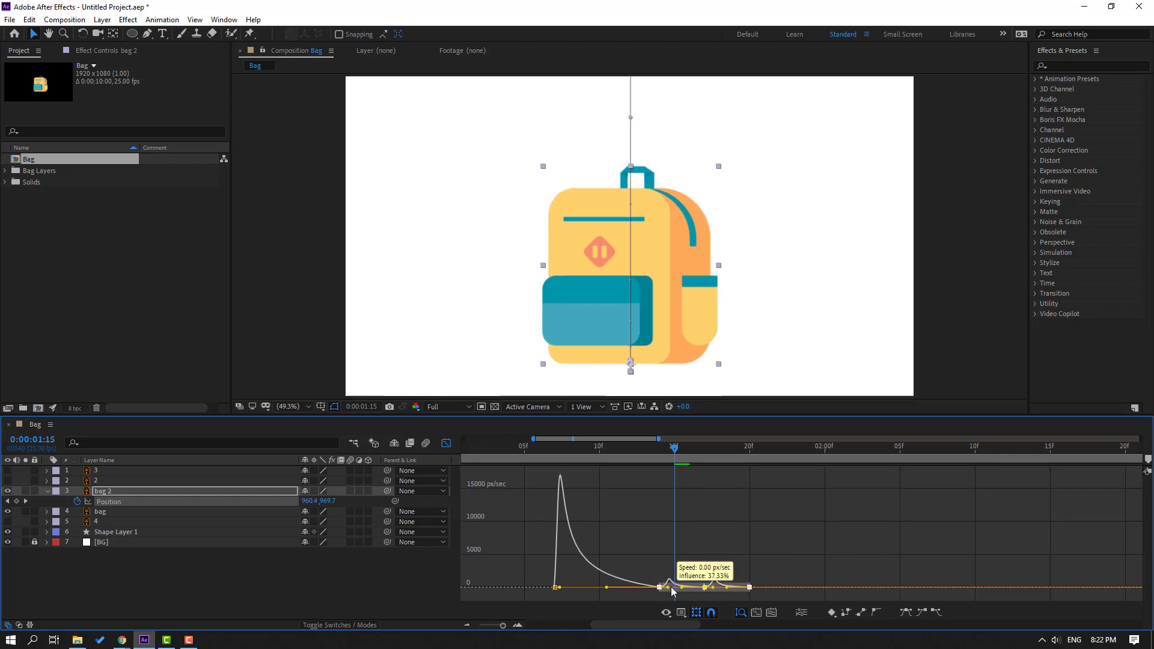
pyautogui.press('space')
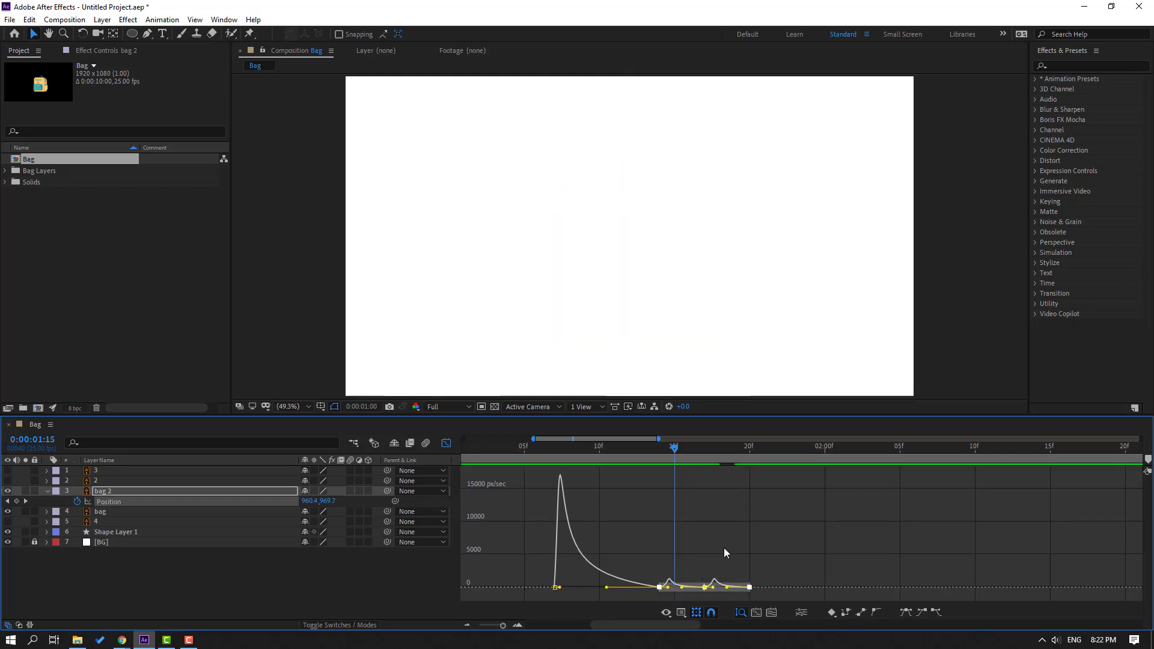
pyautogui.click(445, 443)
pyautogui.click(621, 587)
pyautogui.press('-')
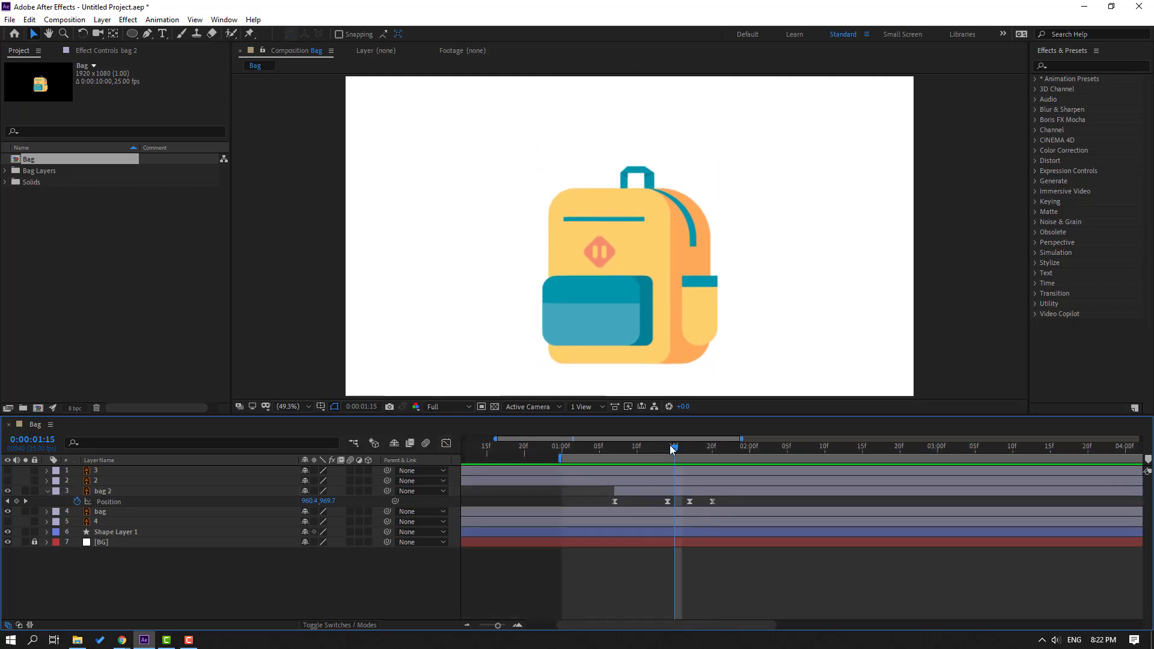
# Step: Lower bag 2's bounce peak by setting Position Y to 976.4 at 0:00:01:17 and preview it
pyautogui.moveTo(673, 446); pyautogui.dragTo(688, 452)
pyautogui.click(689, 501)
pyautogui.scroll(5, 560, 356)
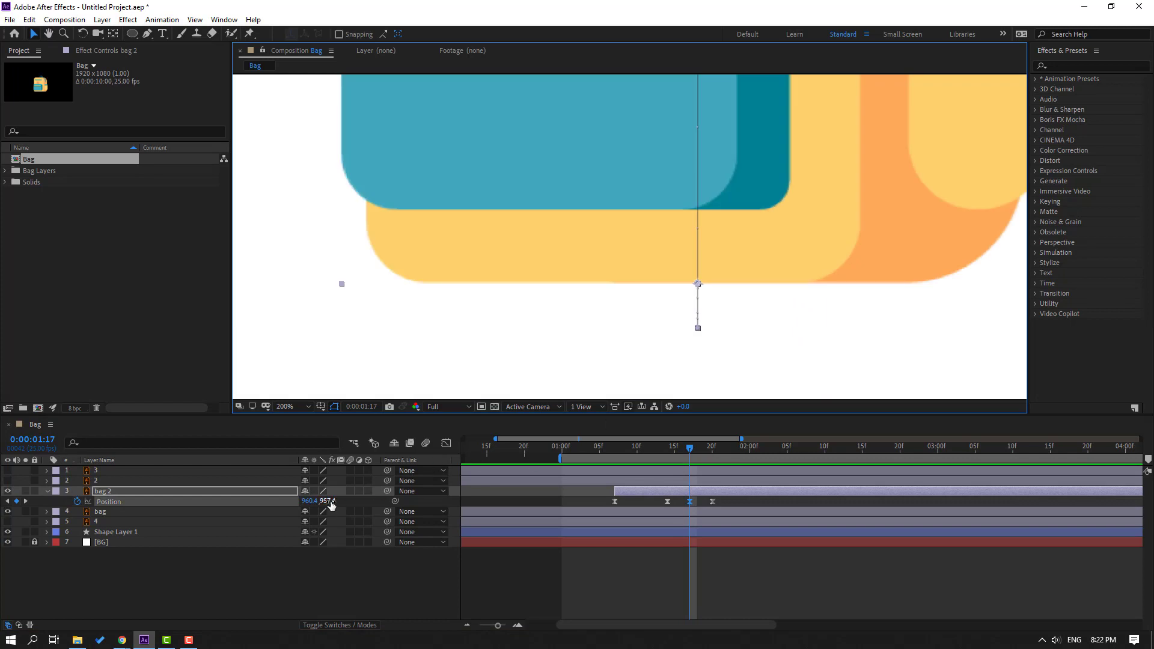
pyautogui.moveTo(331, 505); pyautogui.dragTo(344, 502)
pyautogui.scroll(-4, 726, 372)
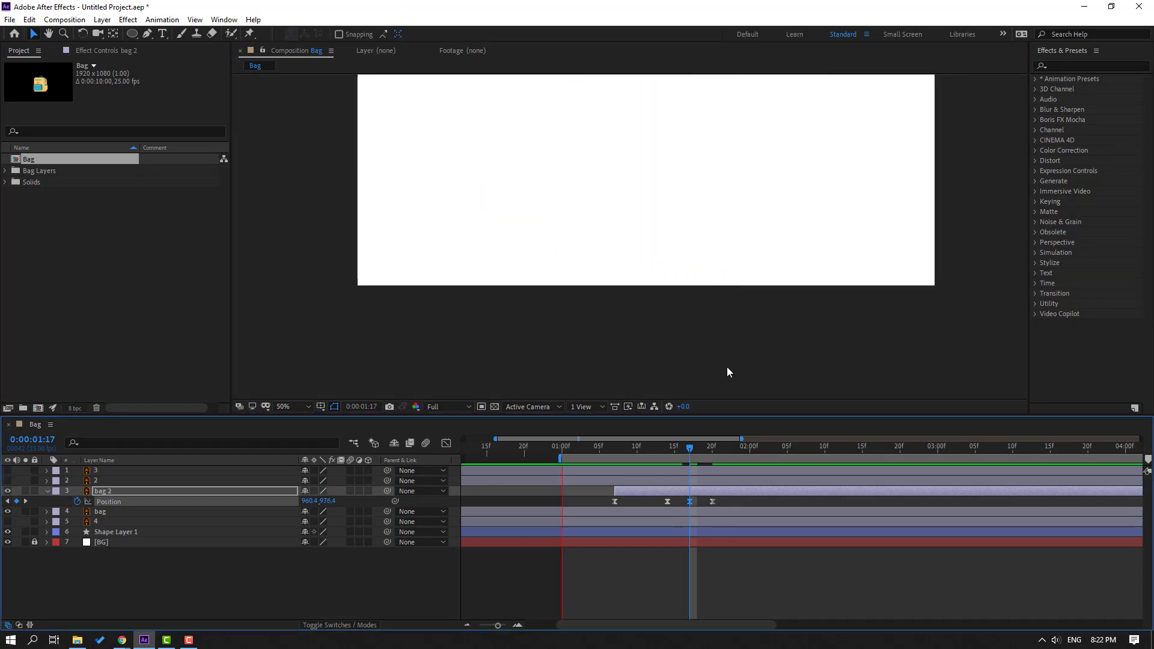
# Step: Move bag 2's last three Position keyframes three frames earlier, ending at 0:00:01:17, and preview the faster drop
pyautogui.moveTo(731, 498); pyautogui.dragTo(644, 502)
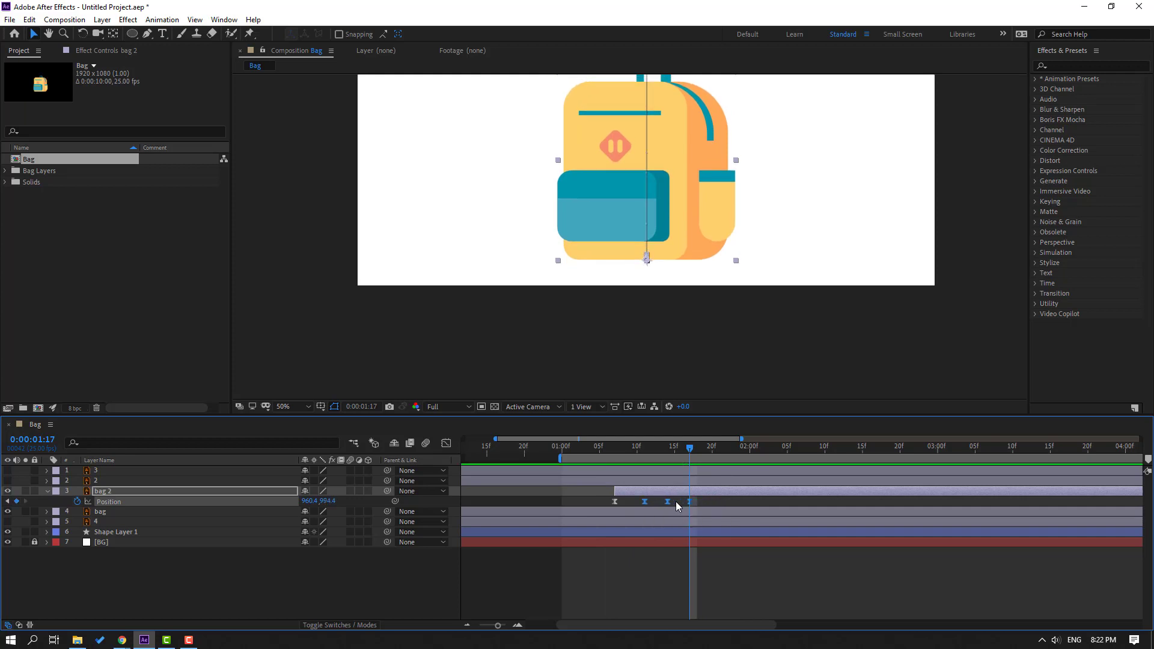
pyautogui.scroll(-4, 543, 312)
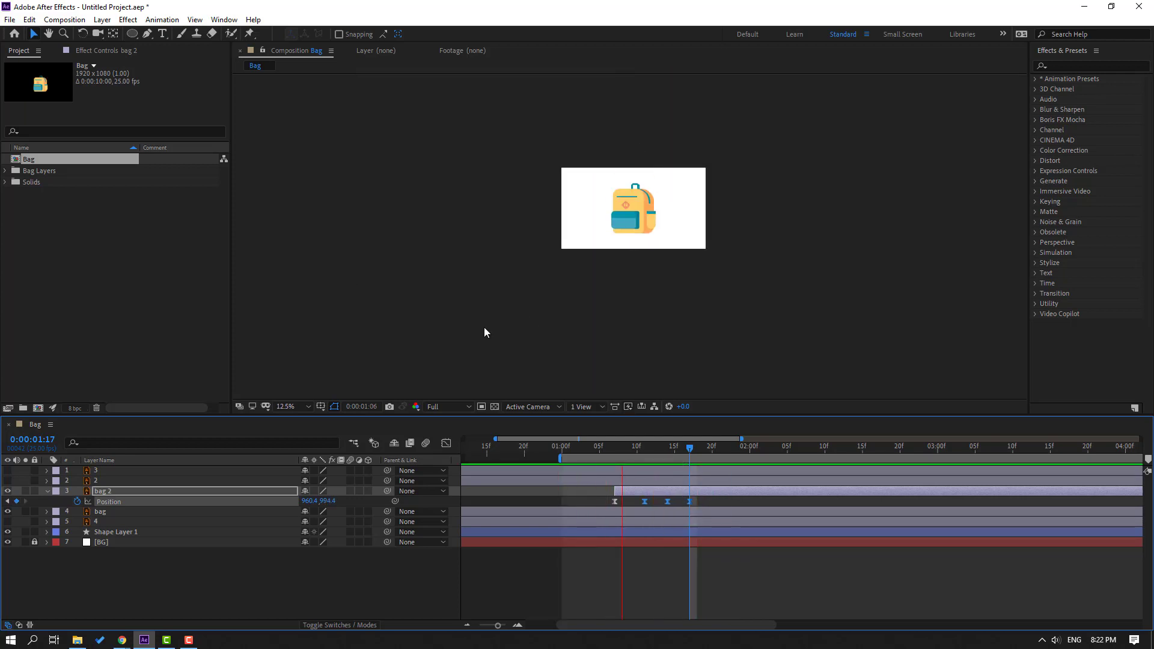
pyautogui.scroll(4, 563, 238)
pyautogui.moveTo(678, 198); pyautogui.dragTo(676, 255)
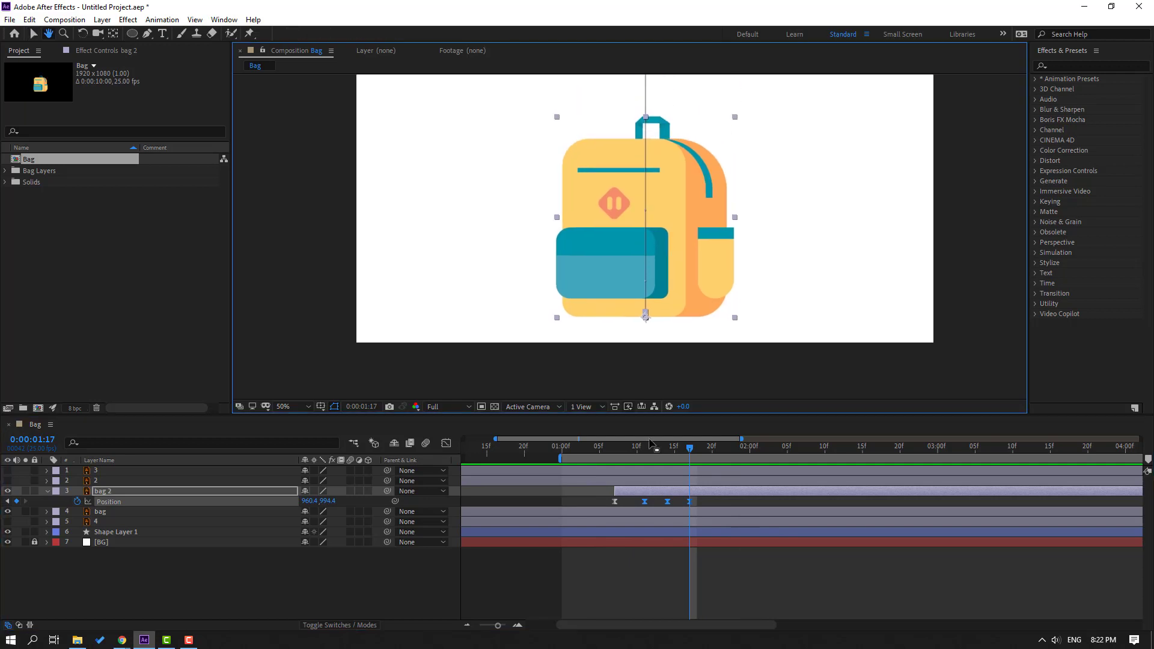
# Step: At 0:00:01:07, keyframe bag 2's Rotation at -11° and raise its starting Position Y to -104.6
pyautogui.click(615, 446)
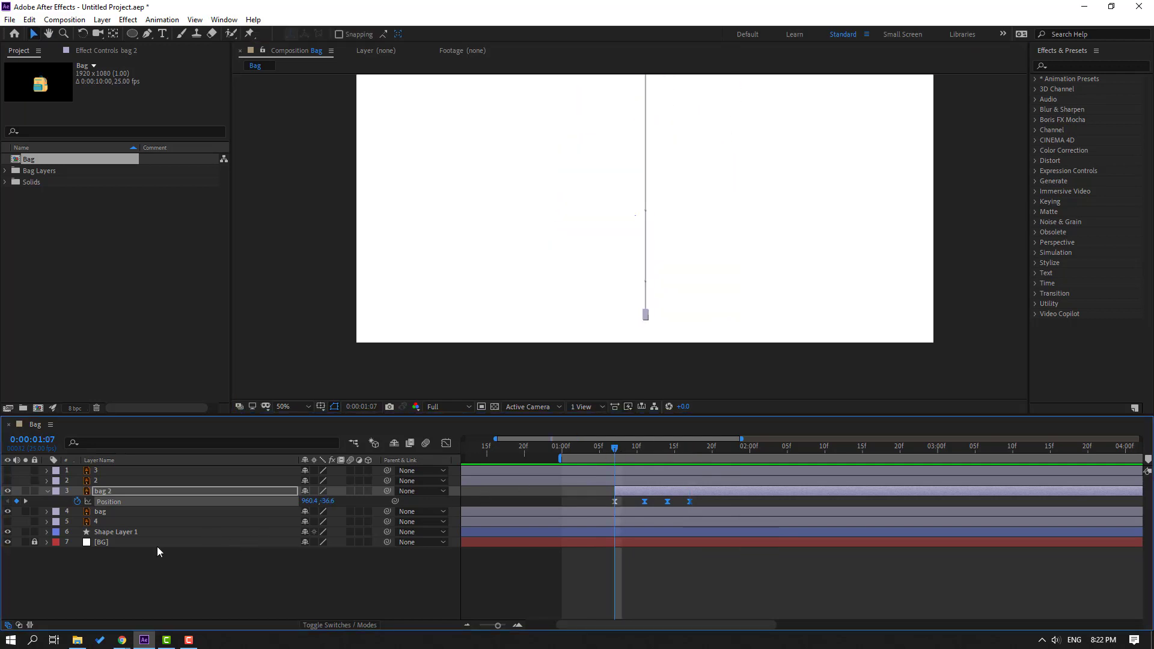
pyautogui.hotkey('shift', 'r')
pyautogui.click(77, 512)
pyautogui.scroll(-2, 484, 290)
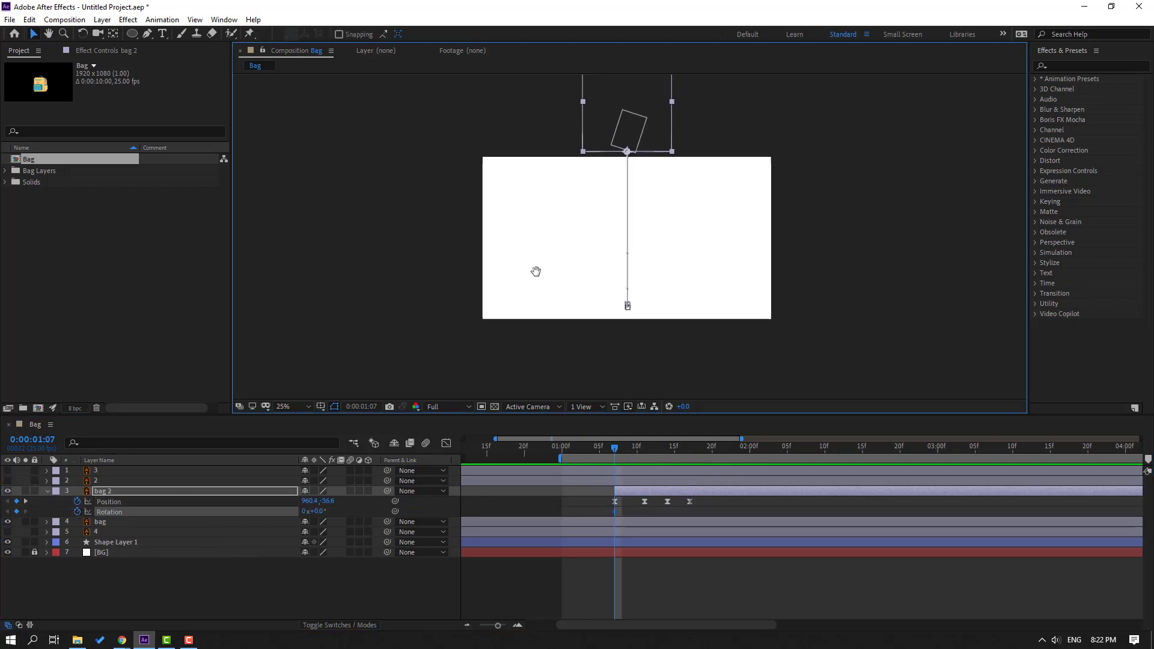
pyautogui.moveTo(318, 511); pyautogui.dragTo(320, 511)
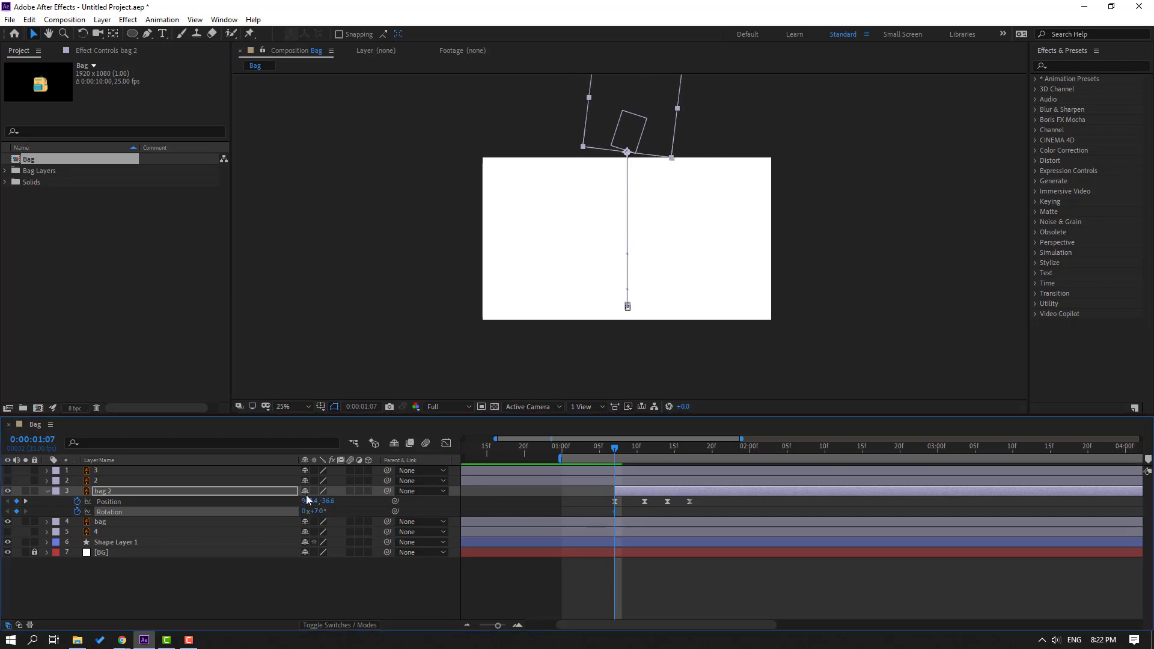
pyautogui.moveTo(329, 501); pyautogui.dragTo(307, 511)
# Step: Add bag 2 Rotation keyframes with a small clockwise tilt at 0:00:01:11 and -1° at 0:00:01:14
pyautogui.moveTo(614, 452); pyautogui.dragTo(647, 457)
pyautogui.scroll(2, 635, 356)
pyautogui.moveTo(551, 360); pyautogui.dragTo(540, 339)
pyautogui.moveTo(319, 512); pyautogui.dragTo(329, 512)
pyautogui.moveTo(650, 455); pyautogui.dragTo(668, 450)
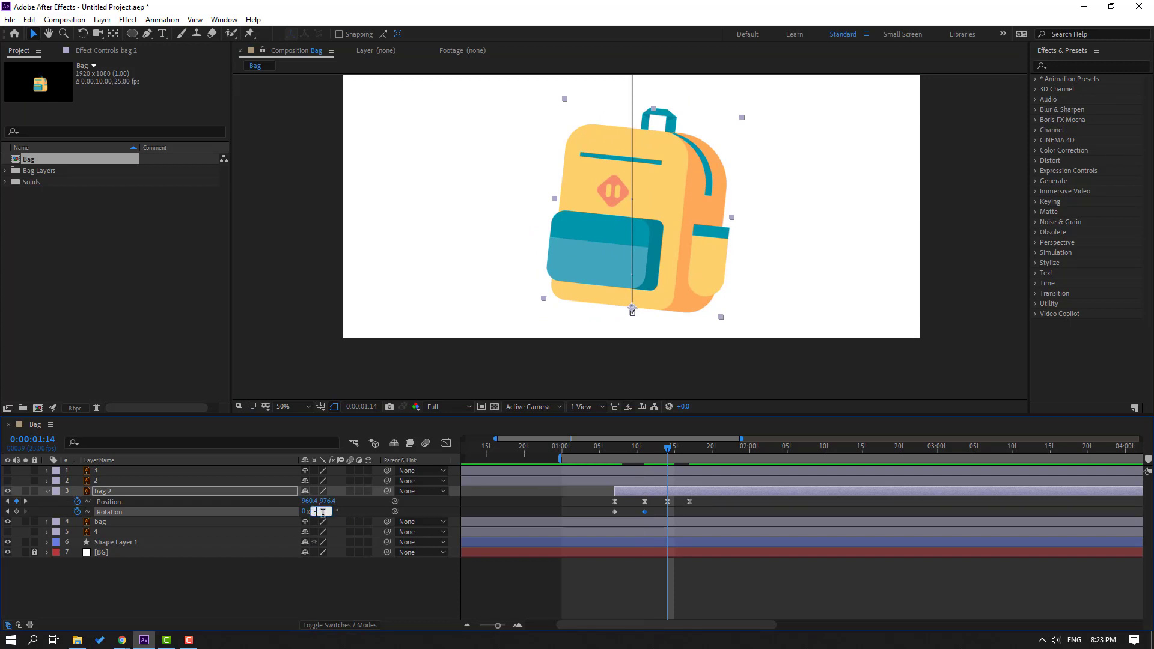
pyautogui.press('Return')
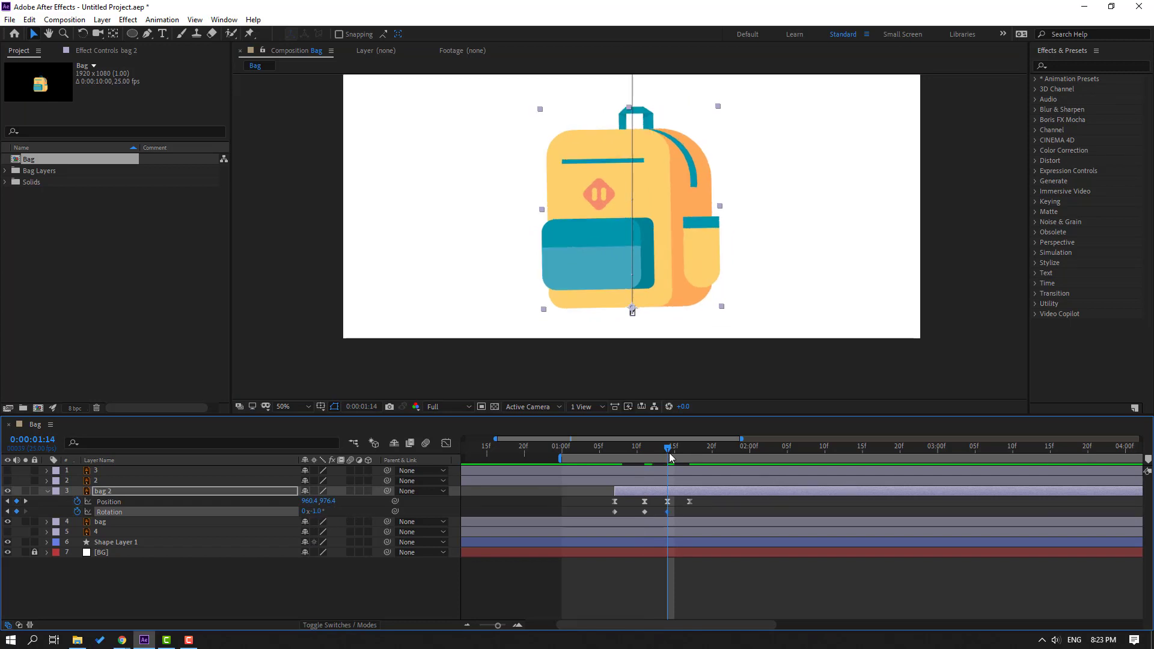
# Step: Straighten bag 2 with a 0° Rotation keyframe at 0:00:01:17 and preview the wobble
pyautogui.moveTo(669, 454); pyautogui.dragTo(687, 452)
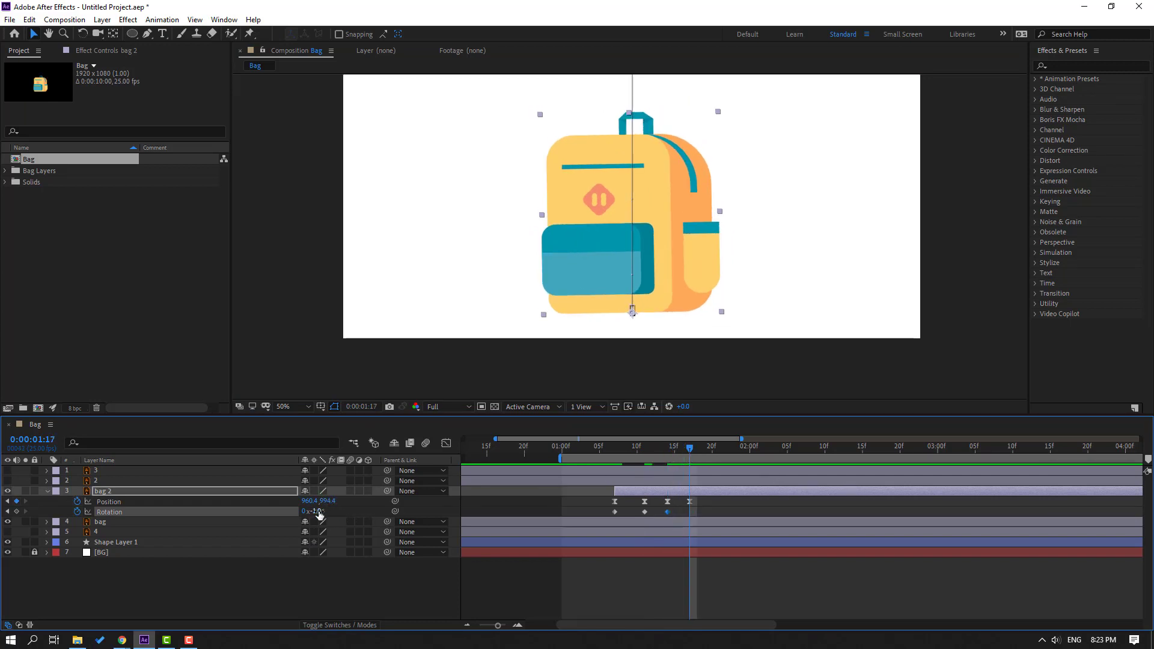
pyautogui.click(319, 512)
pyautogui.write('0')
pyautogui.press('Return')
pyautogui.click(749, 510)
pyautogui.press('space')
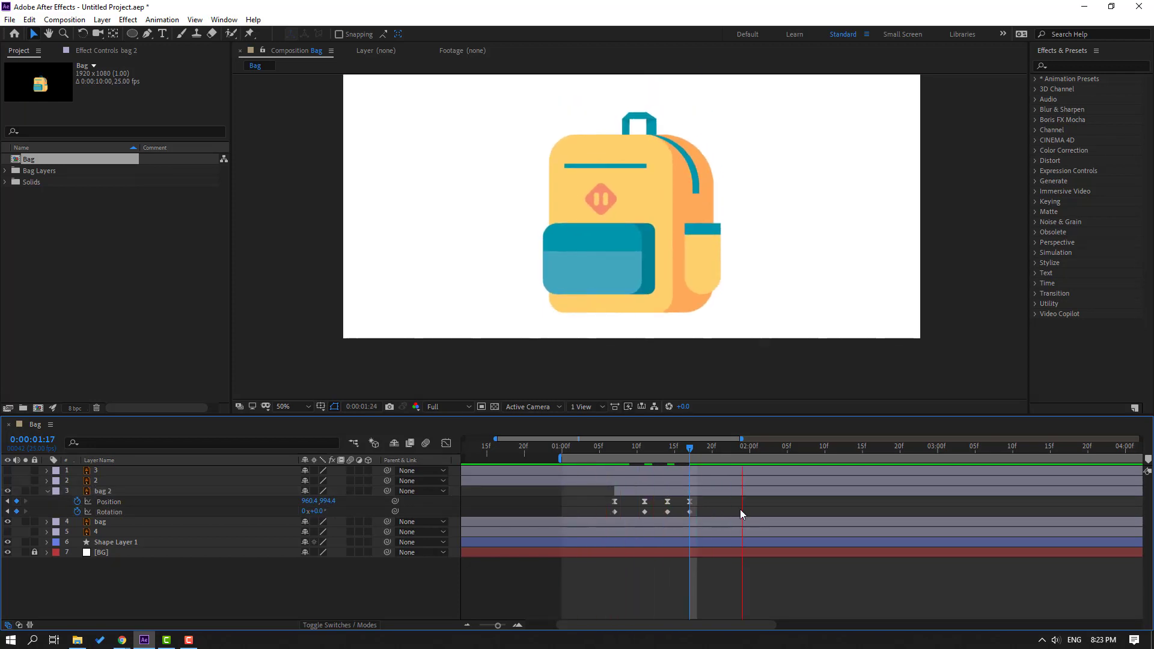
# Step: Apply Easy Ease to bag 2's four Rotation keyframes and preview the whole animation with the work area starting at 0 seconds
pyautogui.scroll(-1, 515, 330)
pyautogui.moveTo(701, 510); pyautogui.dragTo(615, 512)
pyautogui.rightClick(615, 512)
pyautogui.moveTo(664, 571)
pyautogui.click(764, 544)
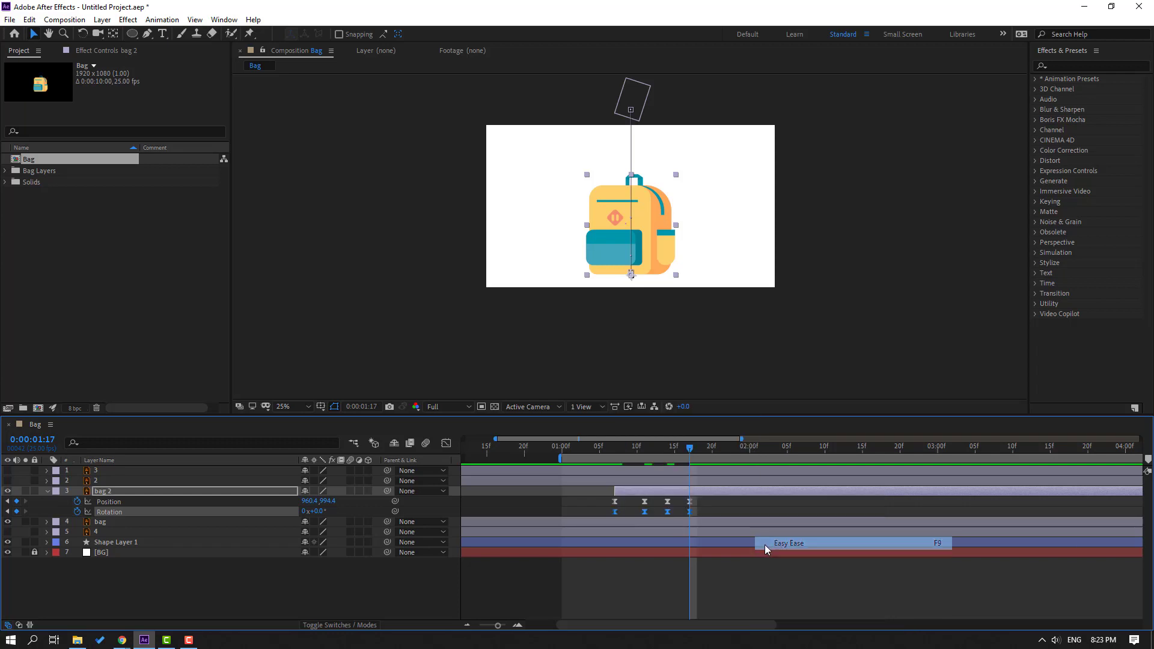
pyautogui.press('space')
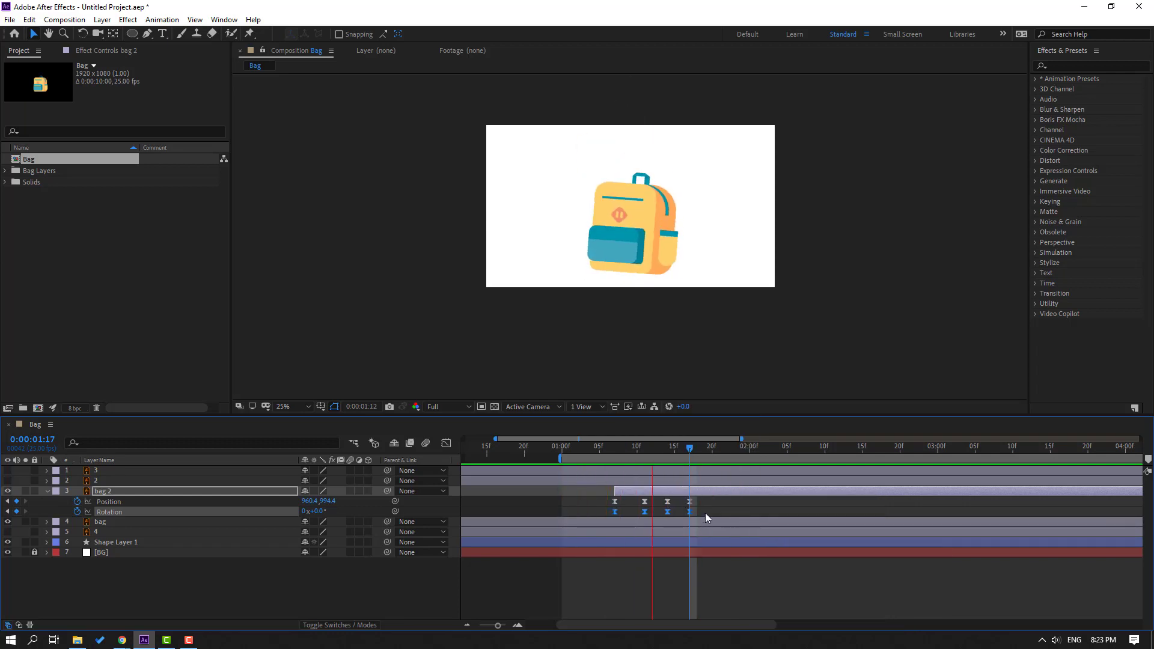
pyautogui.press('space')
pyautogui.moveTo(607, 504); pyautogui.dragTo(698, 502)
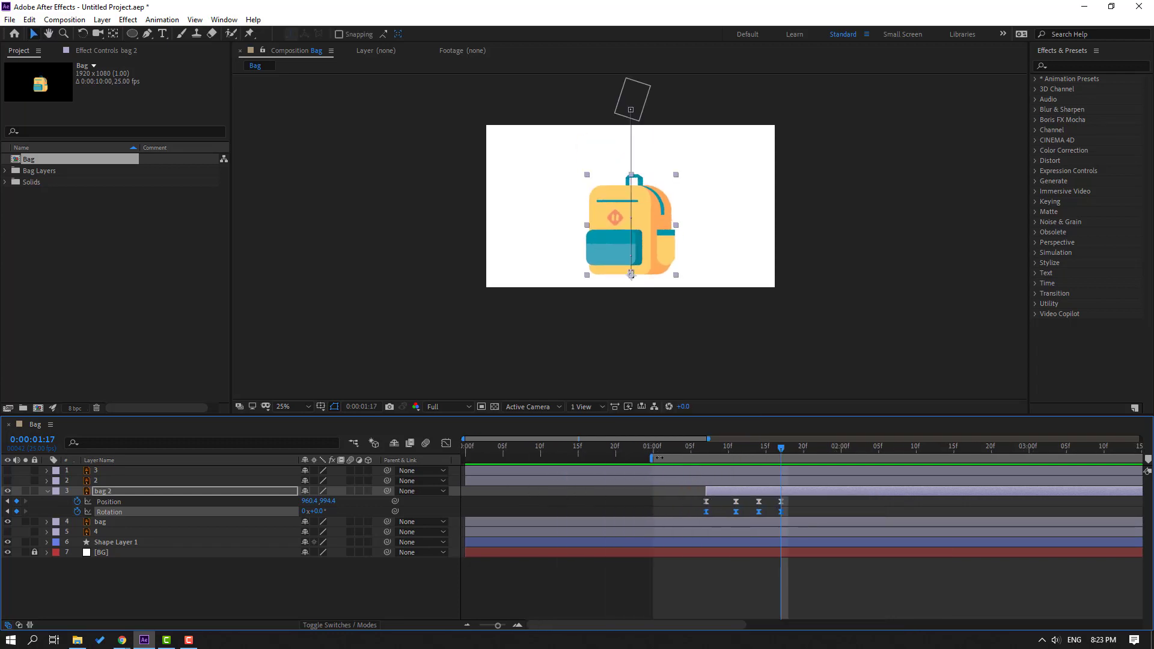
pyautogui.press('space')
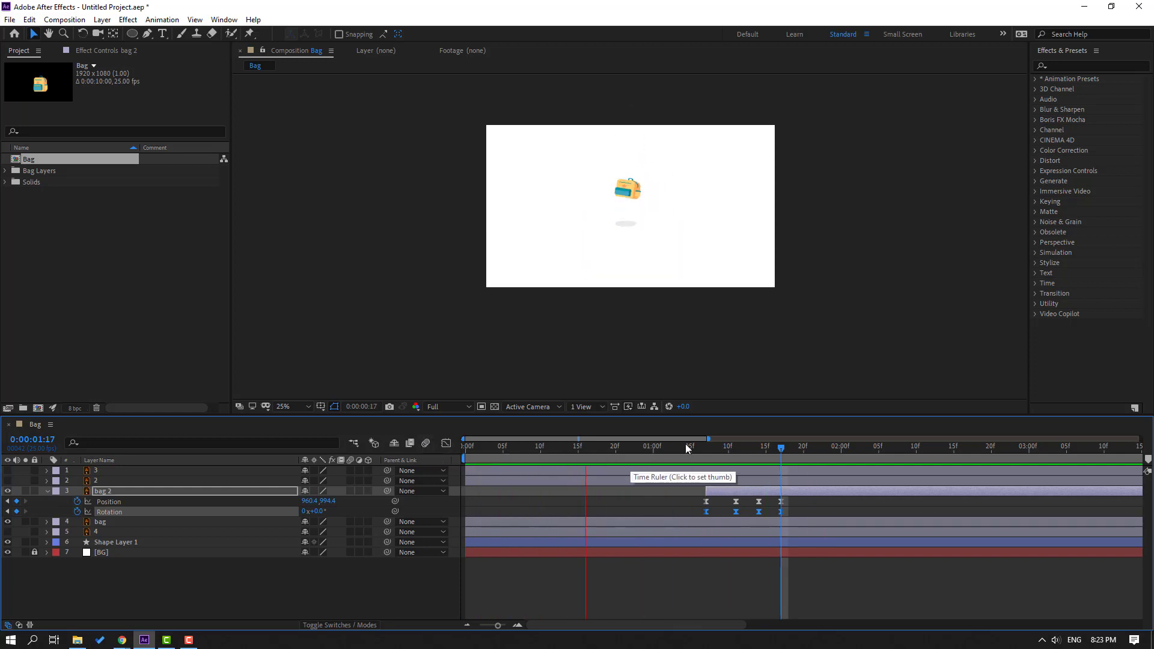
# Step: Move bag 2's last three Position and Rotation keyframes four frames later and preview with the work area starting near 0:00:01:02
pyautogui.click(706, 446)
pyautogui.moveTo(793, 500); pyautogui.dragTo(770, 512)
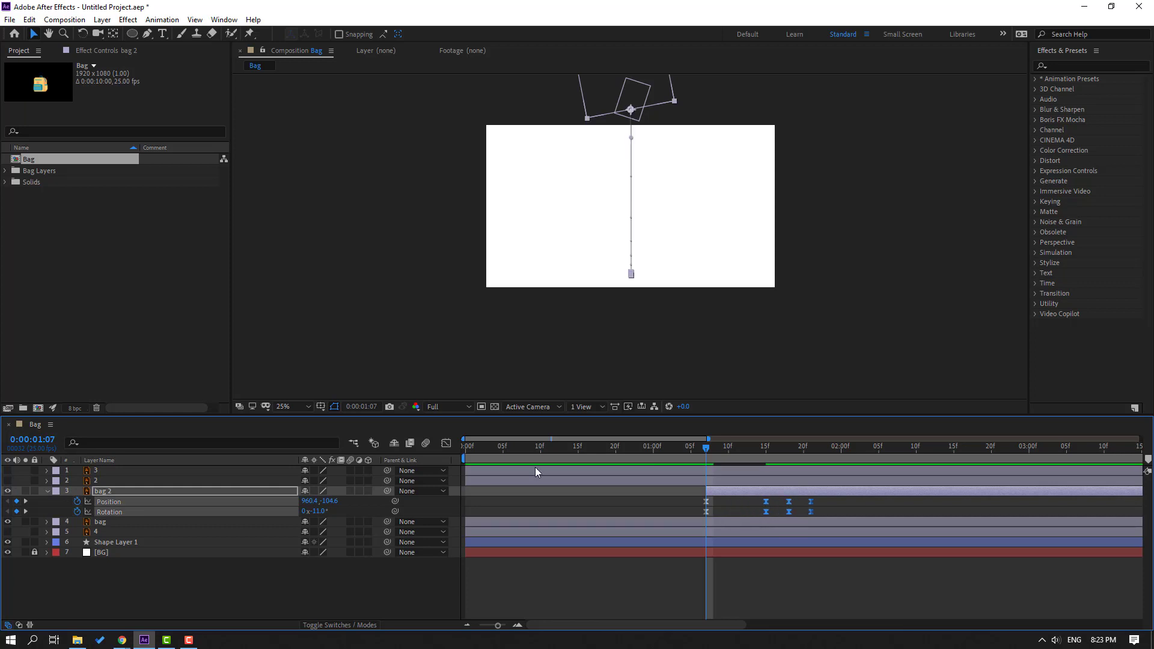
pyautogui.moveTo(464, 458); pyautogui.dragTo(667, 458)
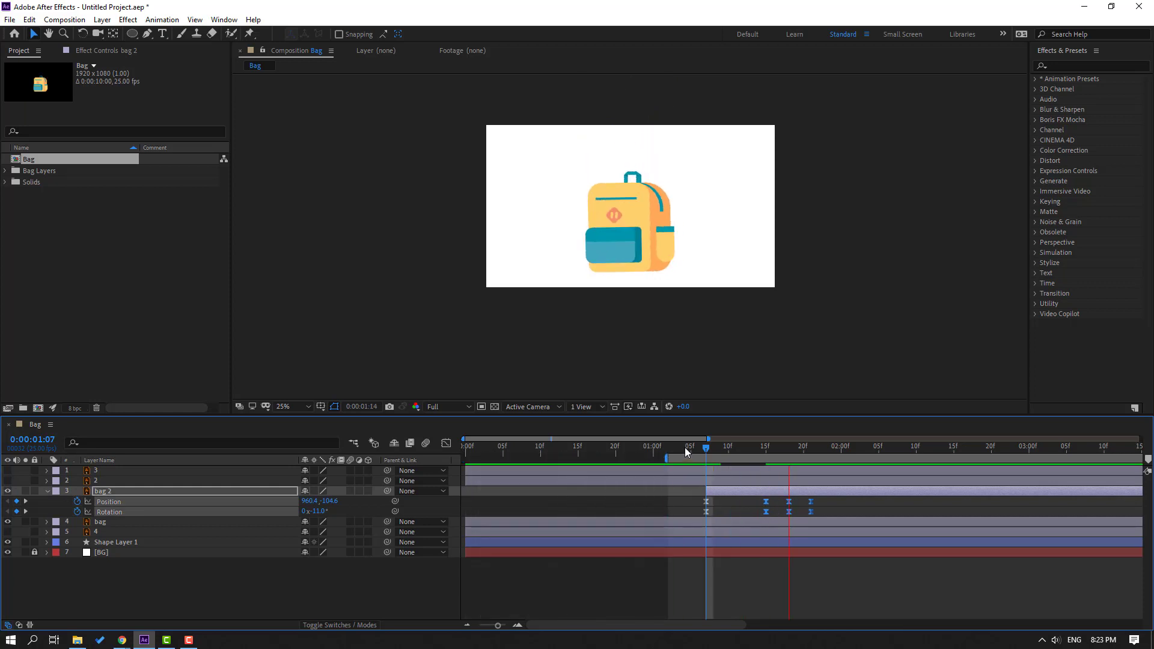
# Step: Shorten the outgoing speed-graph handle of bag 2's first Position keyframe to make the drop start faster, and preview it
pyautogui.press('space')
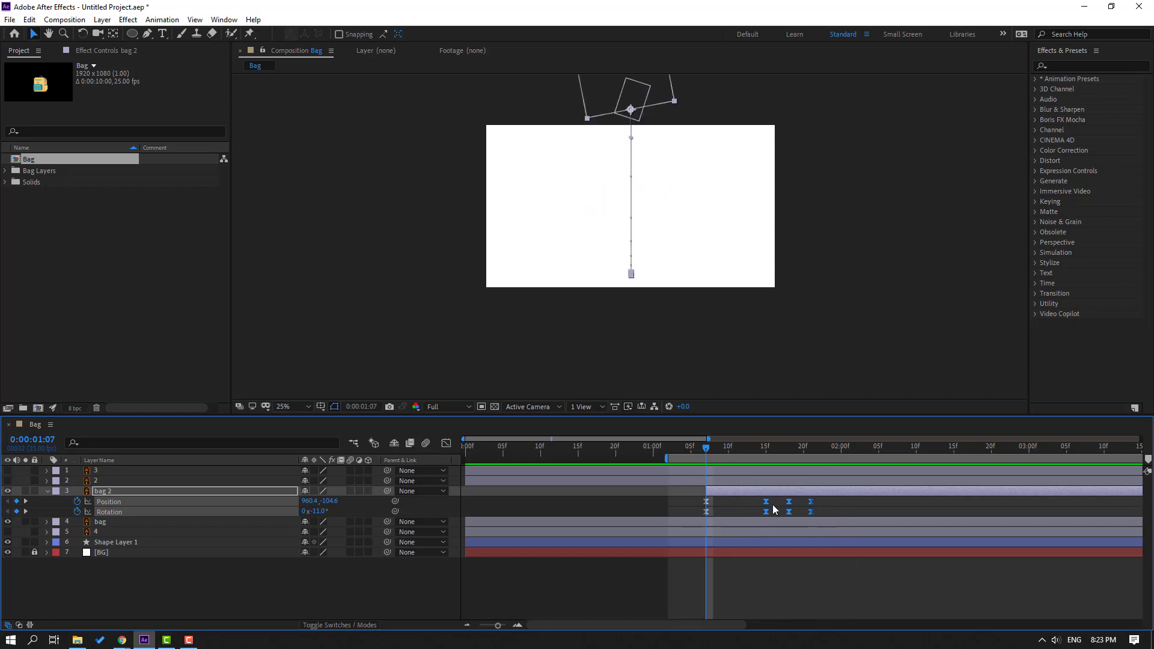
pyautogui.moveTo(775, 498); pyautogui.dragTo(686, 503)
pyautogui.hotkey('shift', 'F3')
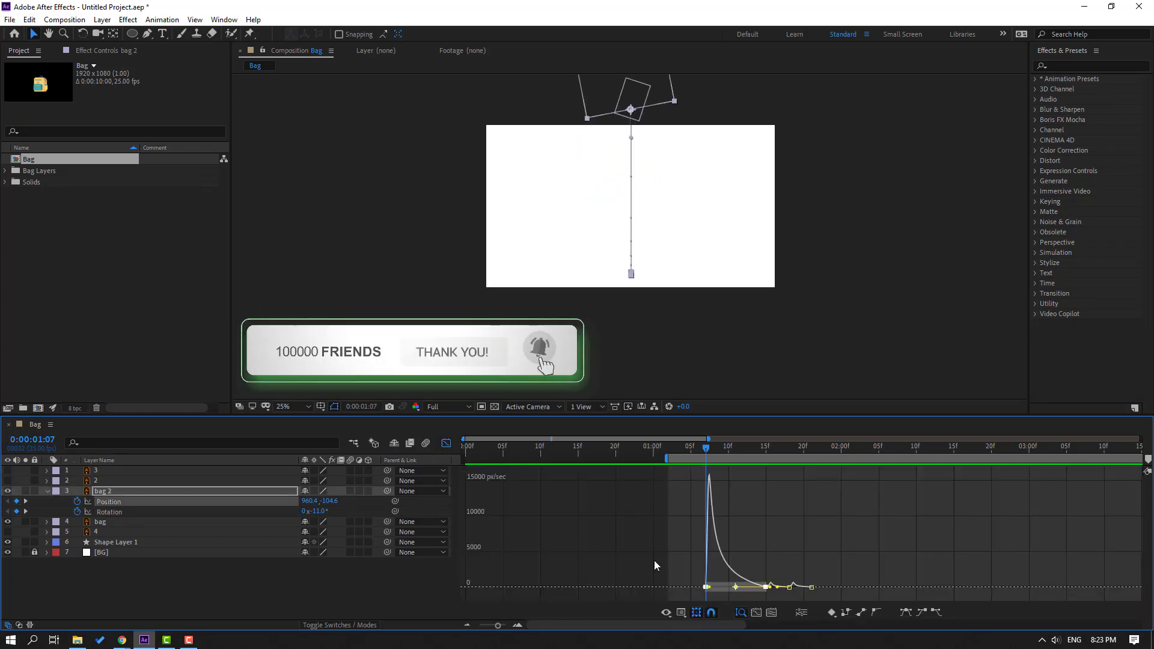
pyautogui.press('=')
pyautogui.click(727, 580)
pyautogui.click(706, 587)
pyautogui.press('=')
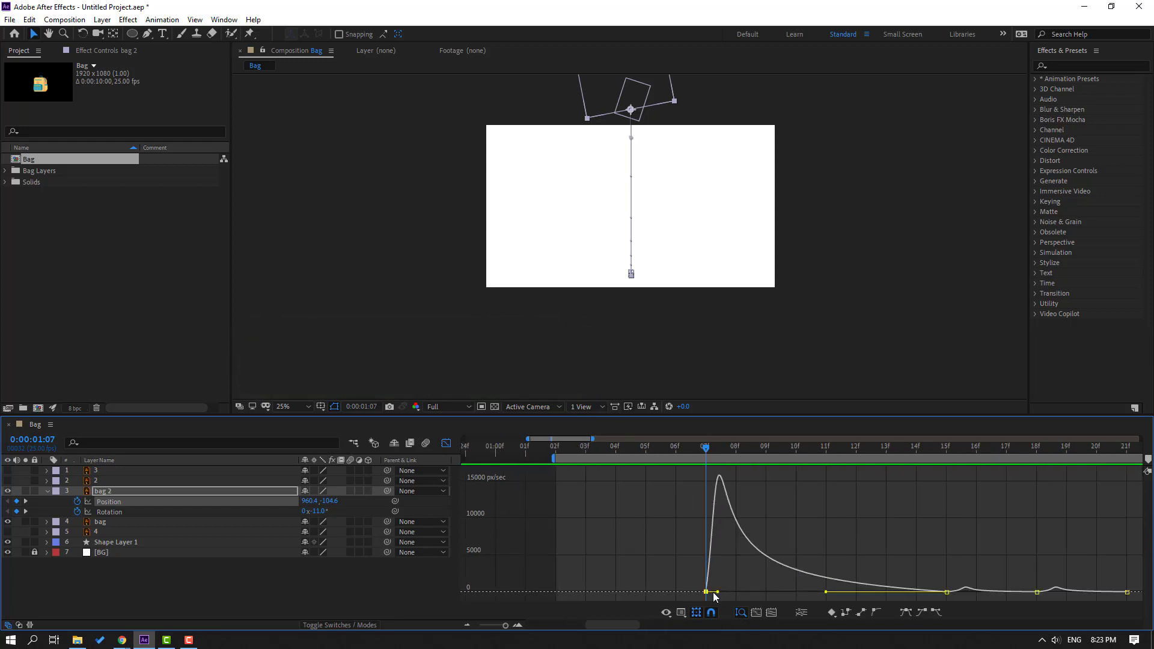
pyautogui.moveTo(718, 592); pyautogui.dragTo(712, 591)
pyautogui.press('-')
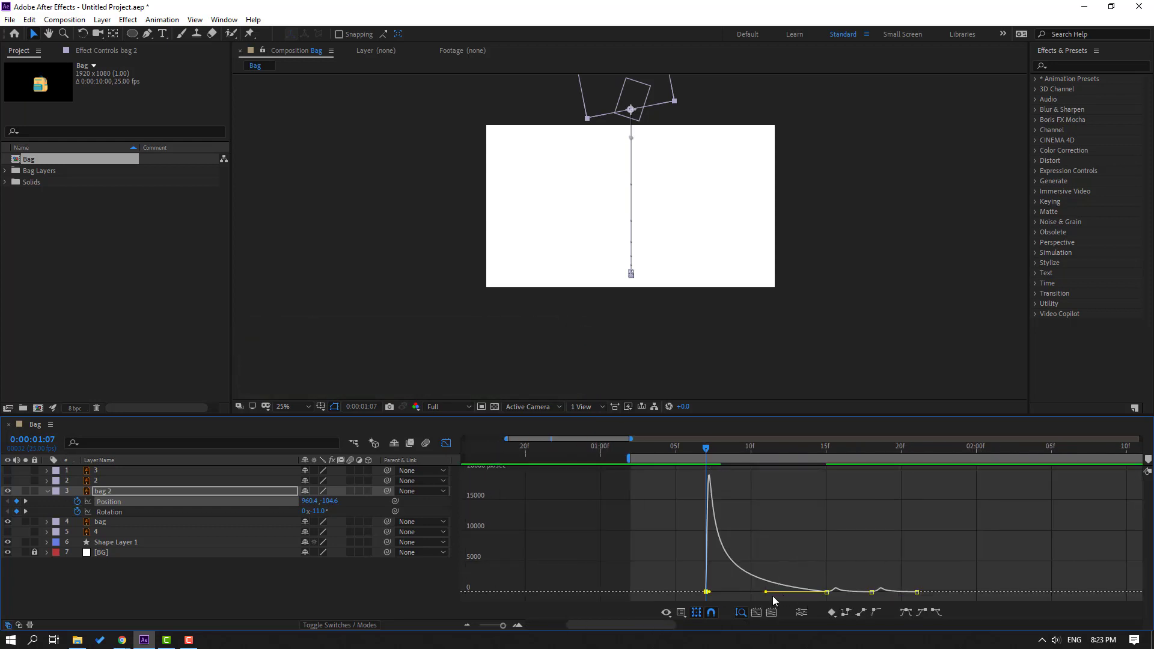
pyautogui.press('space')
# Step: Move bag 2's last three Position and Rotation keyframes two frames earlier and preview with the work area starting at 0 seconds
pyautogui.click(443, 443)
pyautogui.moveTo(936, 501); pyautogui.dragTo(826, 514)
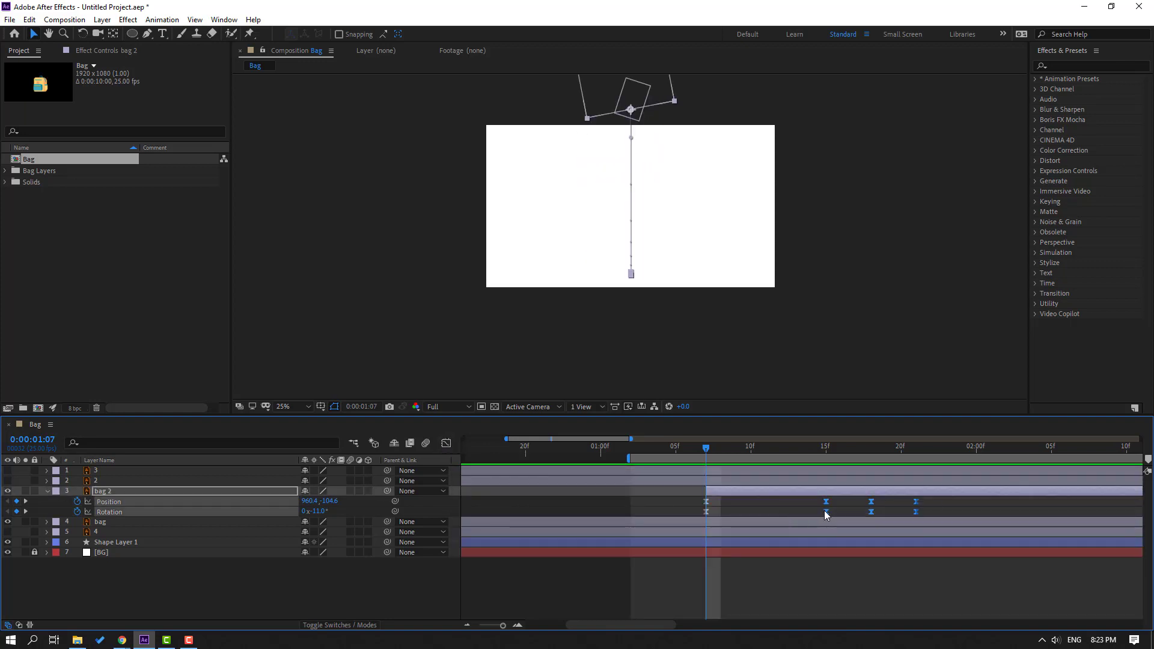
pyautogui.press('space')
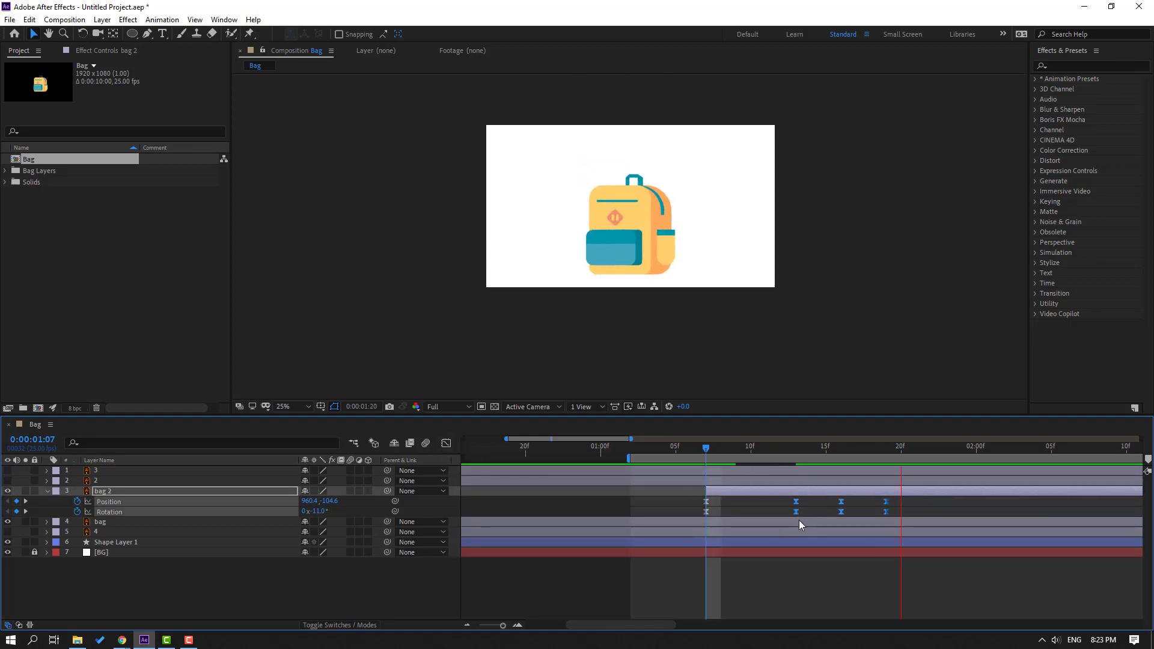
pyautogui.press('space')
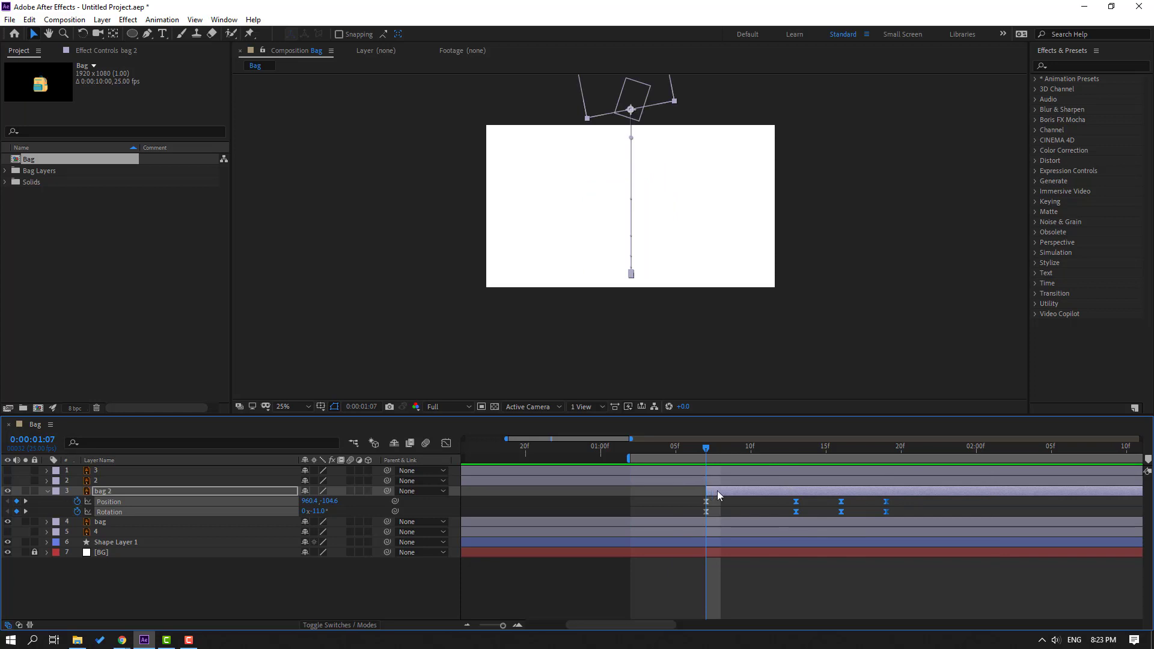
pyautogui.press('-')
pyautogui.moveTo(664, 458); pyautogui.dragTo(646, 459)
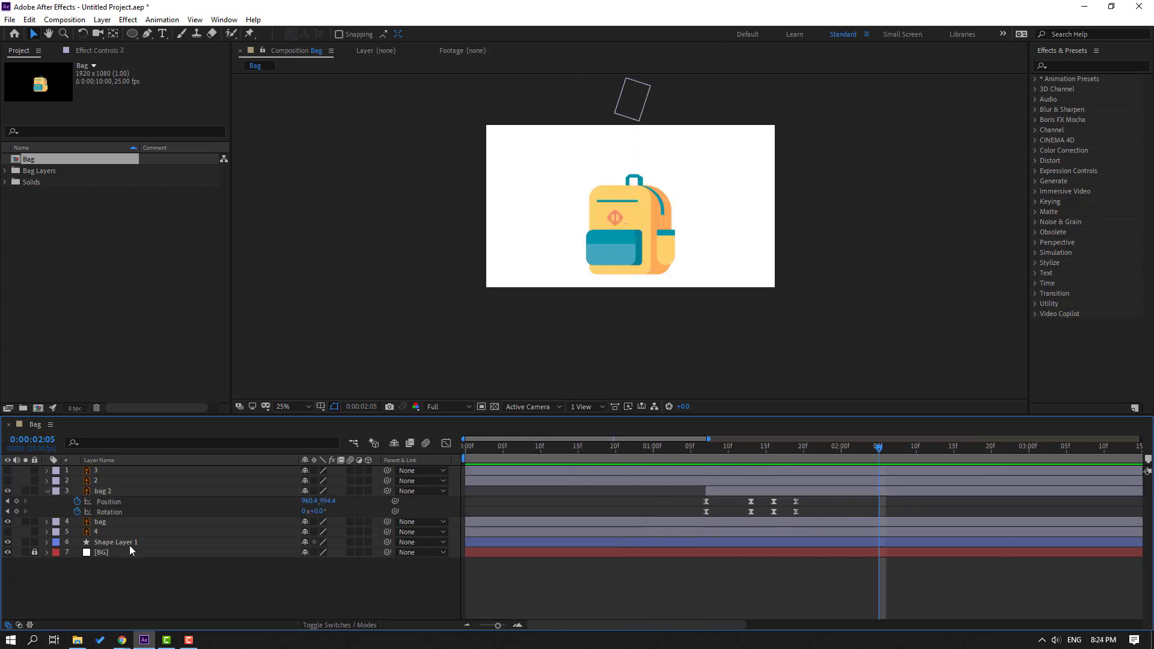
# Step: Make the hidden zipper pull layers 3, 2 and 4 visible and enlarge the view of the bag
pyautogui.click(103, 484)
pyautogui.keyDown('shift'); pyautogui.click(104, 472); pyautogui.keyUp('shift')
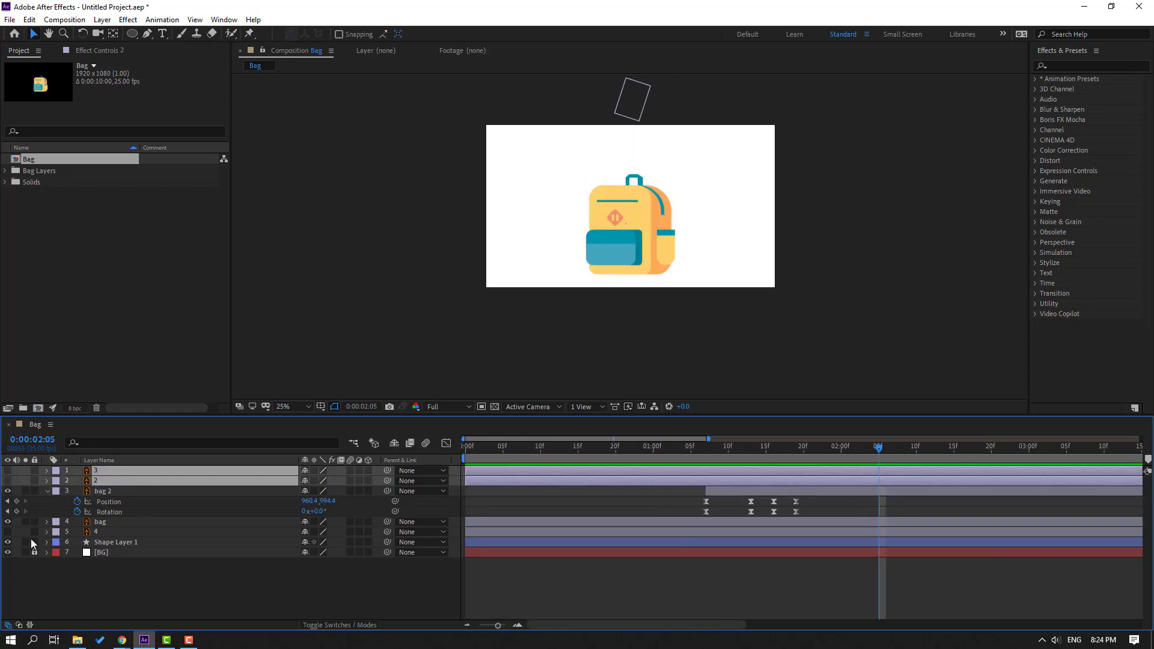
pyautogui.keyDown('ctrl'); pyautogui.click(99, 533); pyautogui.keyUp('ctrl')
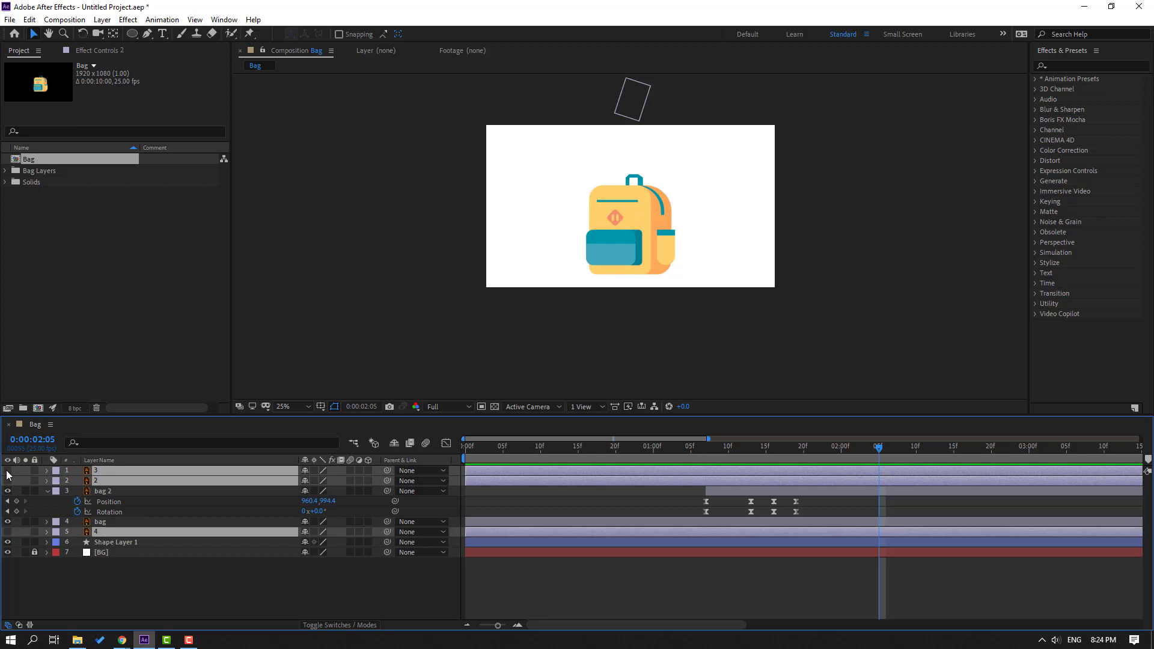
pyautogui.scroll(4, 608, 286)
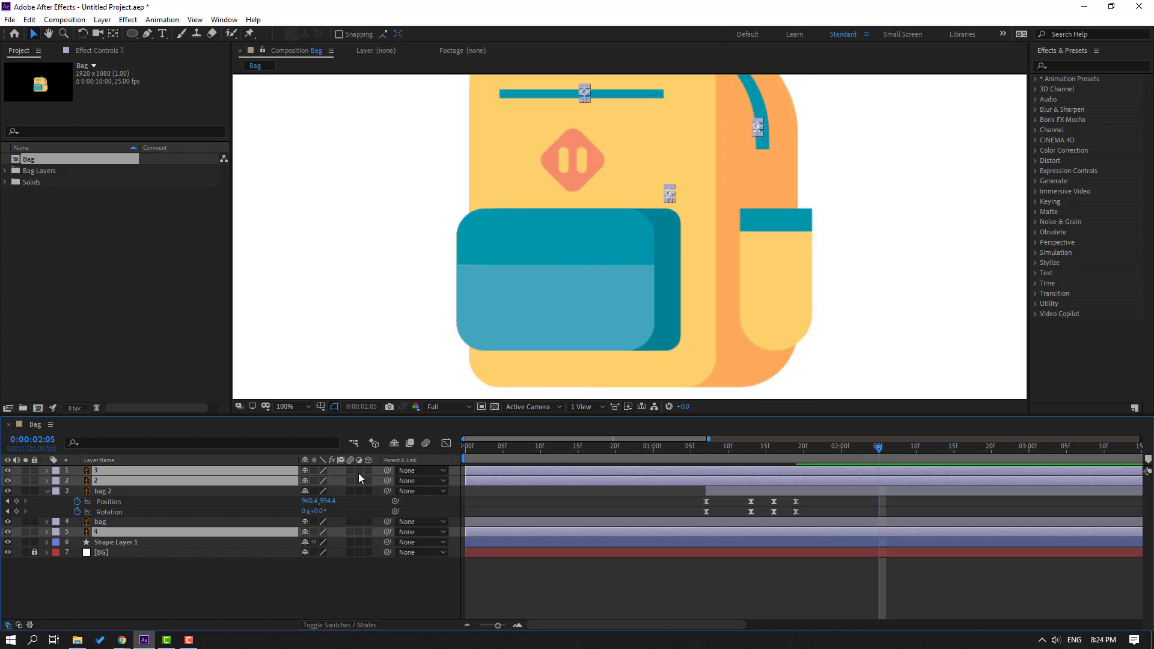
# Step: Parent layers 3, 2 and 4 to bag 2 and scrub through the landing to check the link
pyautogui.moveTo(176, 455); pyautogui.dragTo(120, 493)
pyautogui.moveTo(683, 448); pyautogui.dragTo(784, 448)
pyautogui.click(674, 568)
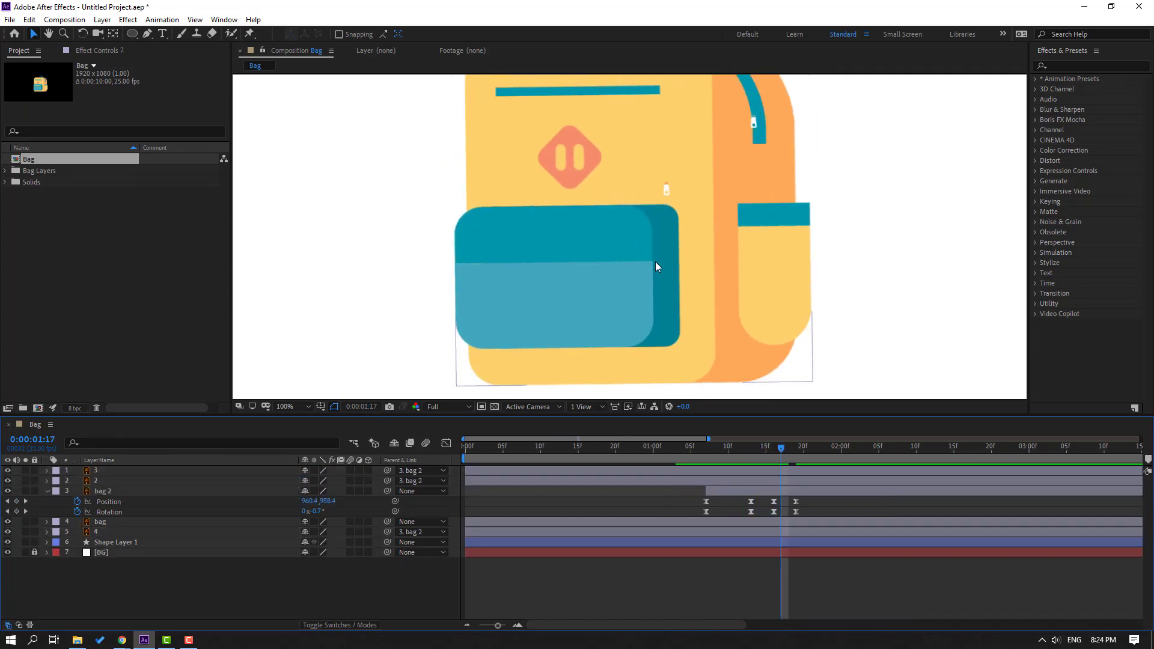
pyautogui.click(696, 451)
pyautogui.press('space')
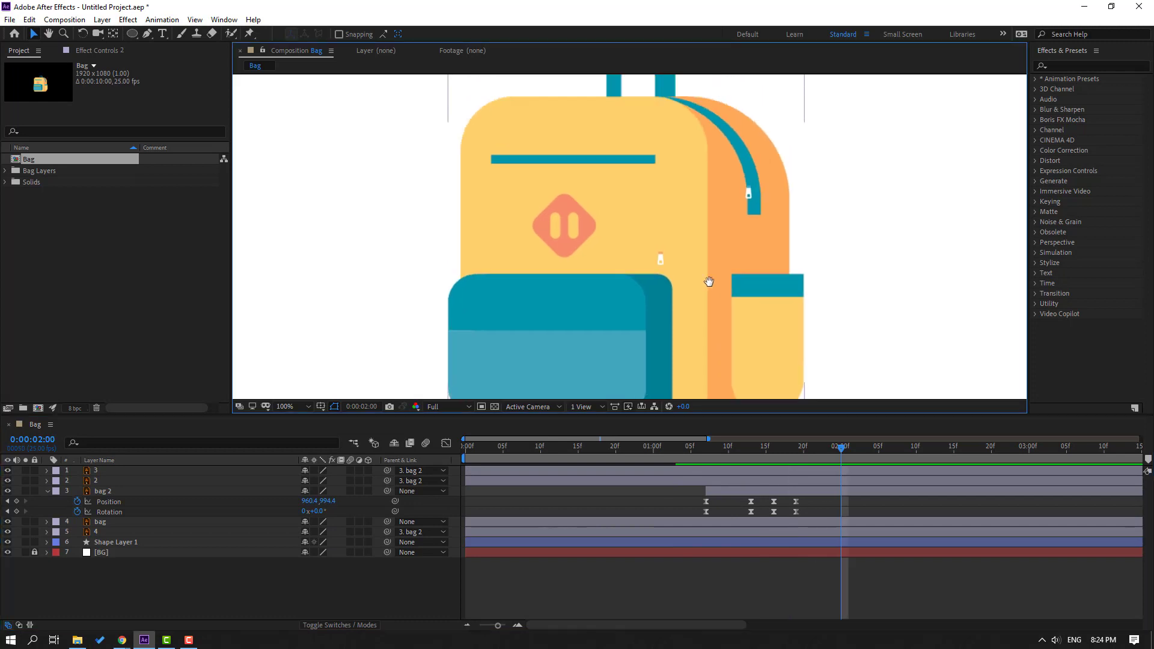
# Step: At 0:00:02:00, place layer 3's zipper pull at the lower end of the bag's curved teal side strap
pyautogui.click(661, 295)
pyautogui.click(231, 579)
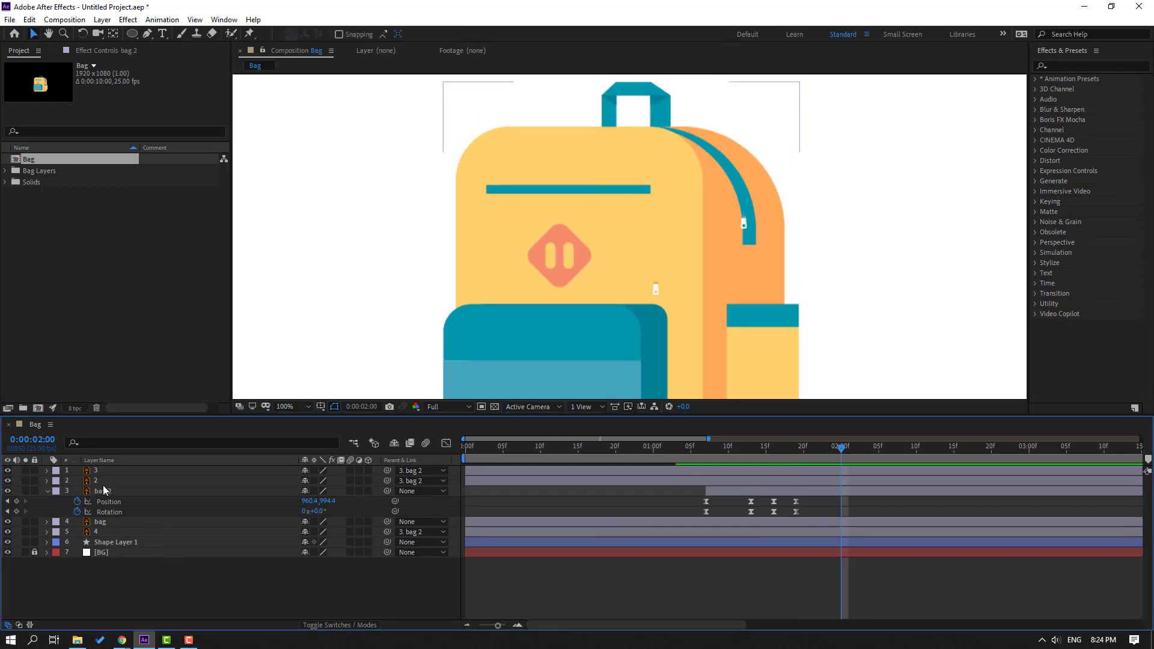
pyautogui.click(103, 472)
pyautogui.scroll(1, 759, 286)
pyautogui.moveTo(843, 271); pyautogui.dragTo(686, 273)
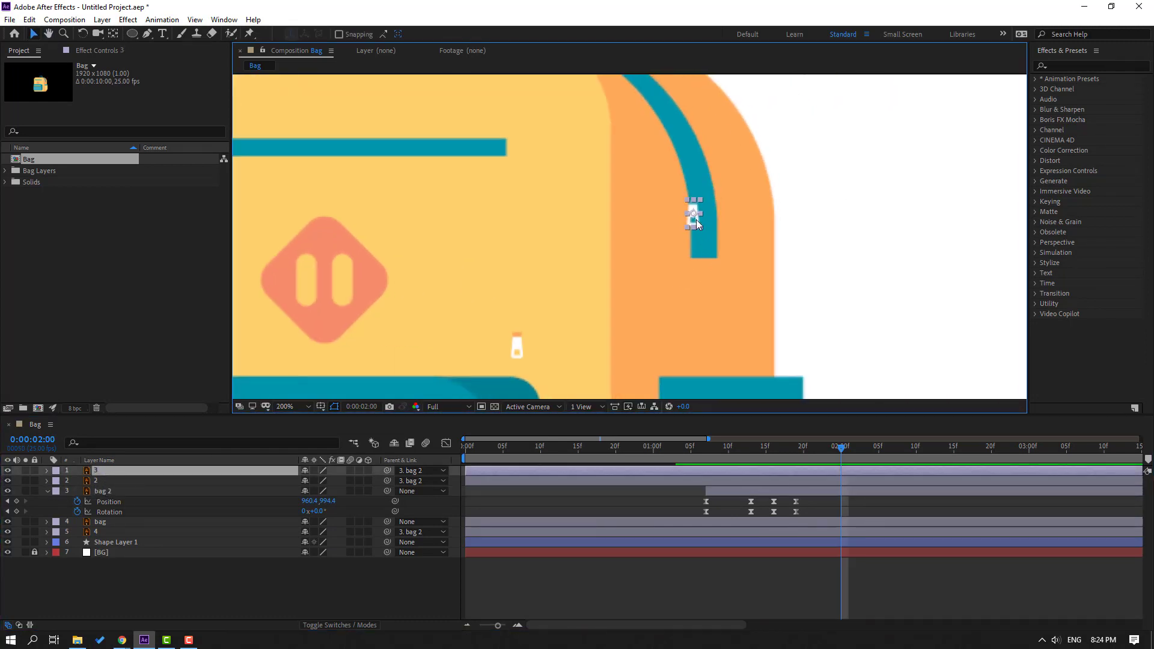
pyautogui.moveTo(697, 224); pyautogui.dragTo(708, 276)
# Step: Place layer 2's zipper pull near the upper-right corner of the bag's front pocket
pyautogui.click(517, 346)
pyautogui.moveTo(609, 305); pyautogui.dragTo(691, 209)
pyautogui.moveTo(595, 255); pyautogui.dragTo(601, 289)
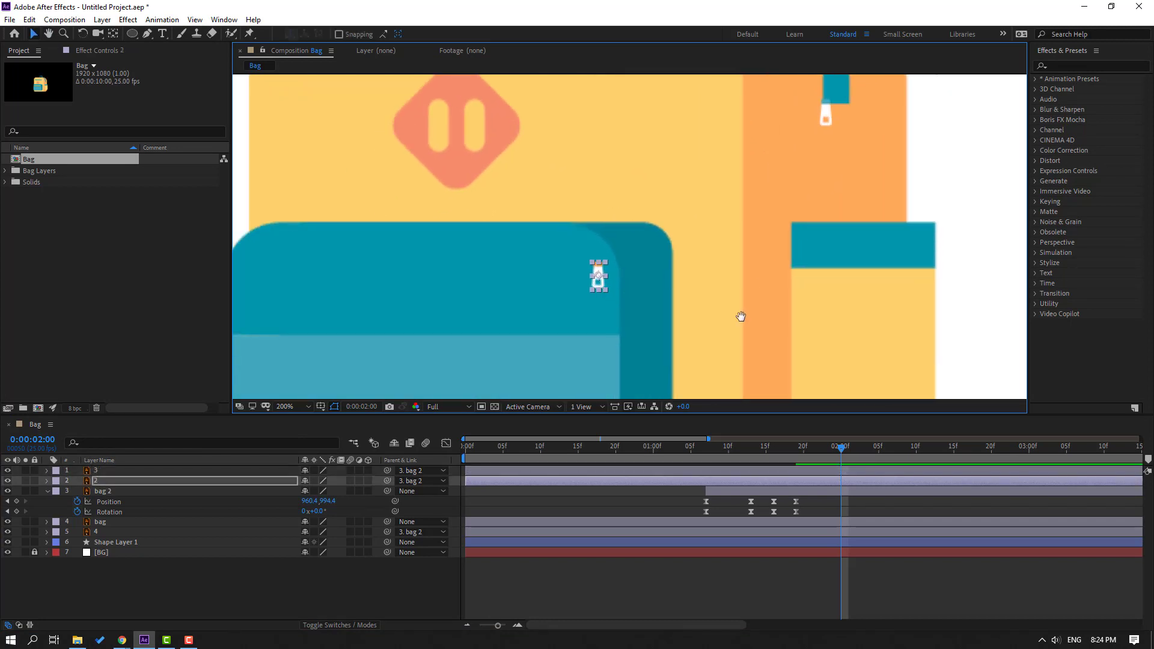
# Step: Move layer 4 above bag 2 in the stack and place its zipper pull at the right end of the horizontal teal strip
pyautogui.moveTo(740, 316); pyautogui.dragTo(702, 411)
pyautogui.click(110, 533)
pyautogui.moveTo(484, 184); pyautogui.dragTo(568, 296)
pyautogui.moveTo(525, 199); pyautogui.dragTo(544, 185)
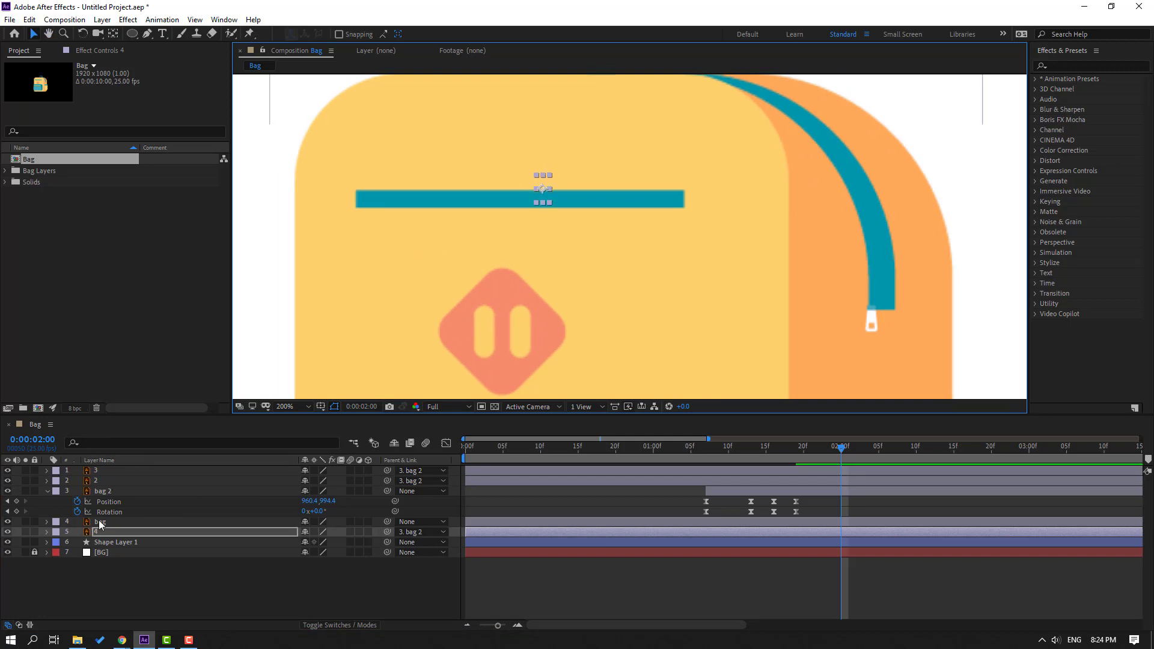
pyautogui.moveTo(99, 532); pyautogui.dragTo(135, 488)
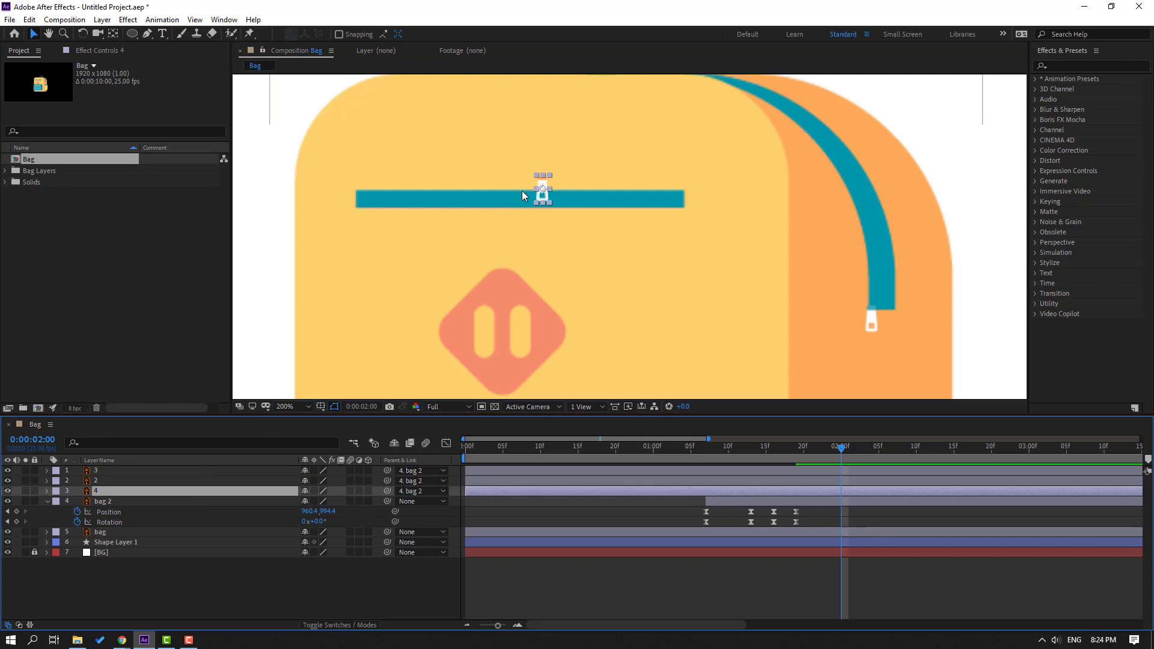
pyautogui.moveTo(541, 190); pyautogui.dragTo(677, 209)
pyautogui.click(595, 571)
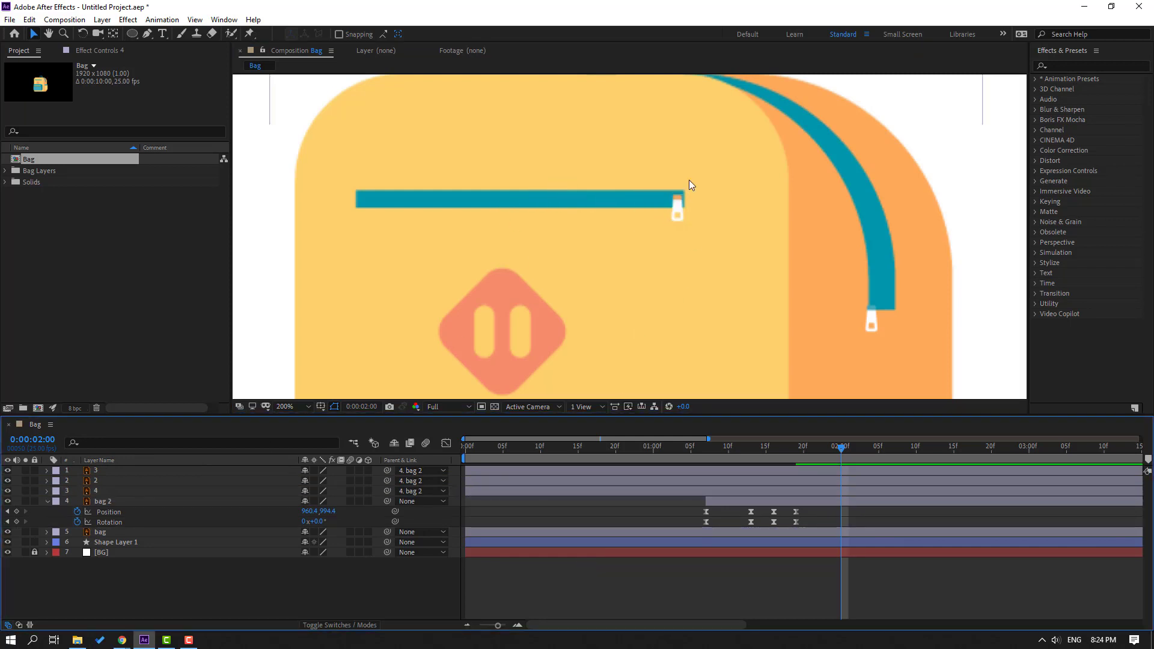
# Step: Move layer 4's anchor point to the top of the zipper pull with the Pan Behind tool
pyautogui.scroll(3, 687, 186)
pyautogui.scroll(-1, 732, 261)
pyautogui.moveTo(732, 261); pyautogui.dragTo(623, 316)
pyautogui.click(700, 214)
pyautogui.scroll(-1, 729, 226)
pyautogui.moveTo(700, 217); pyautogui.dragTo(682, 237)
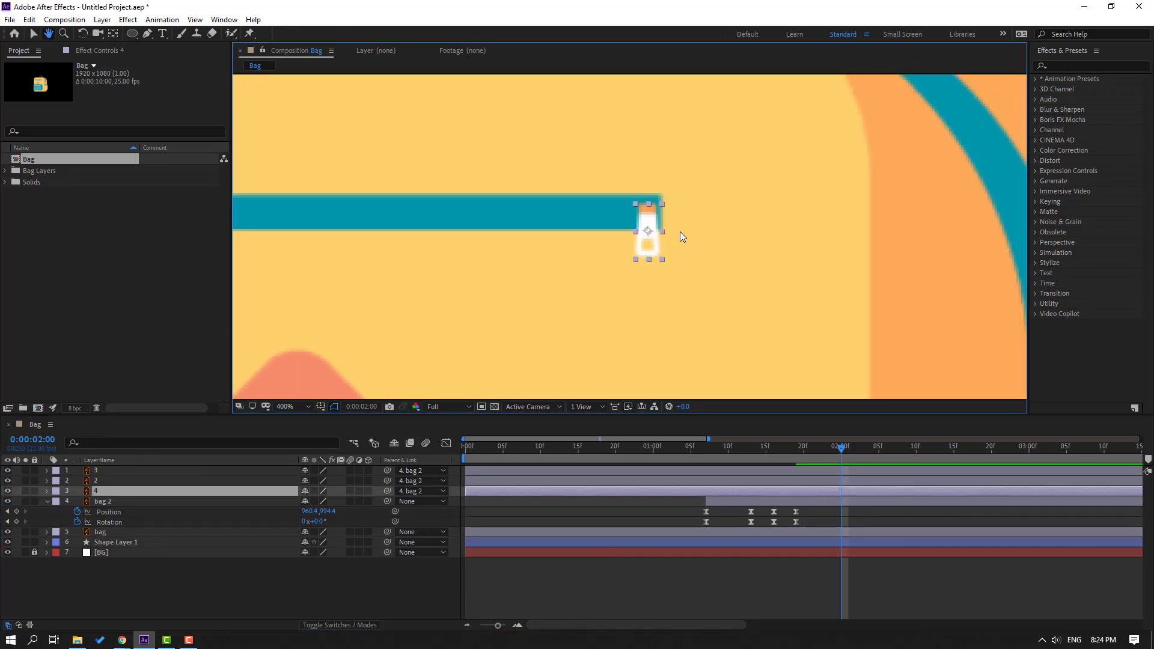
pyautogui.click(113, 34)
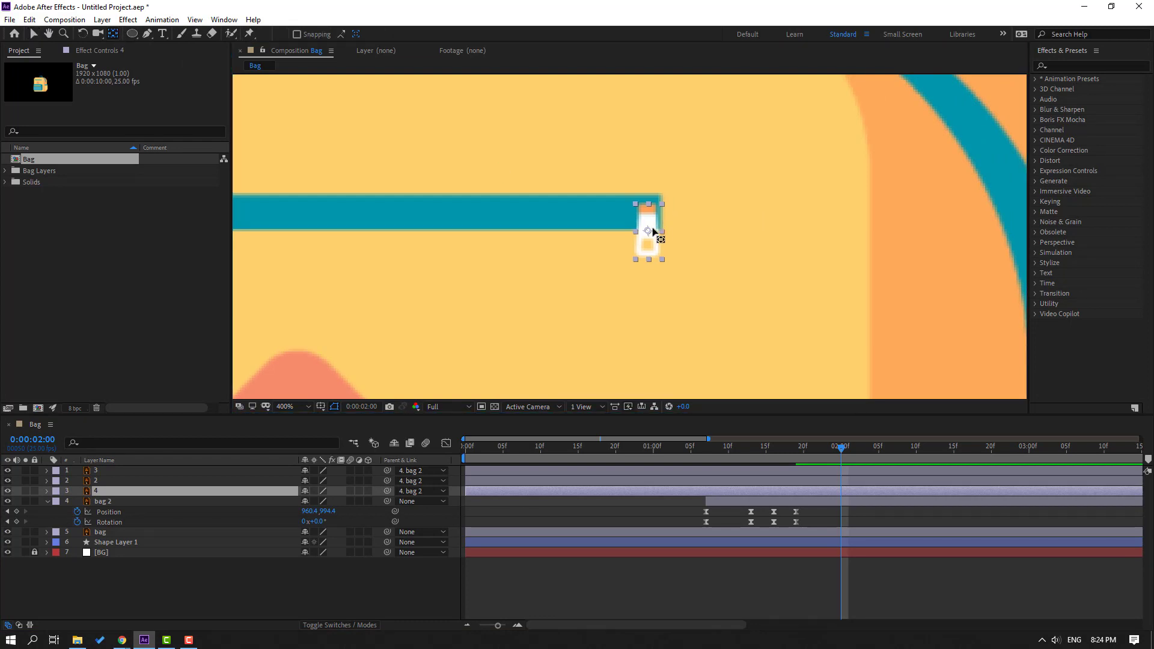
pyautogui.moveTo(648, 232); pyautogui.dragTo(649, 214)
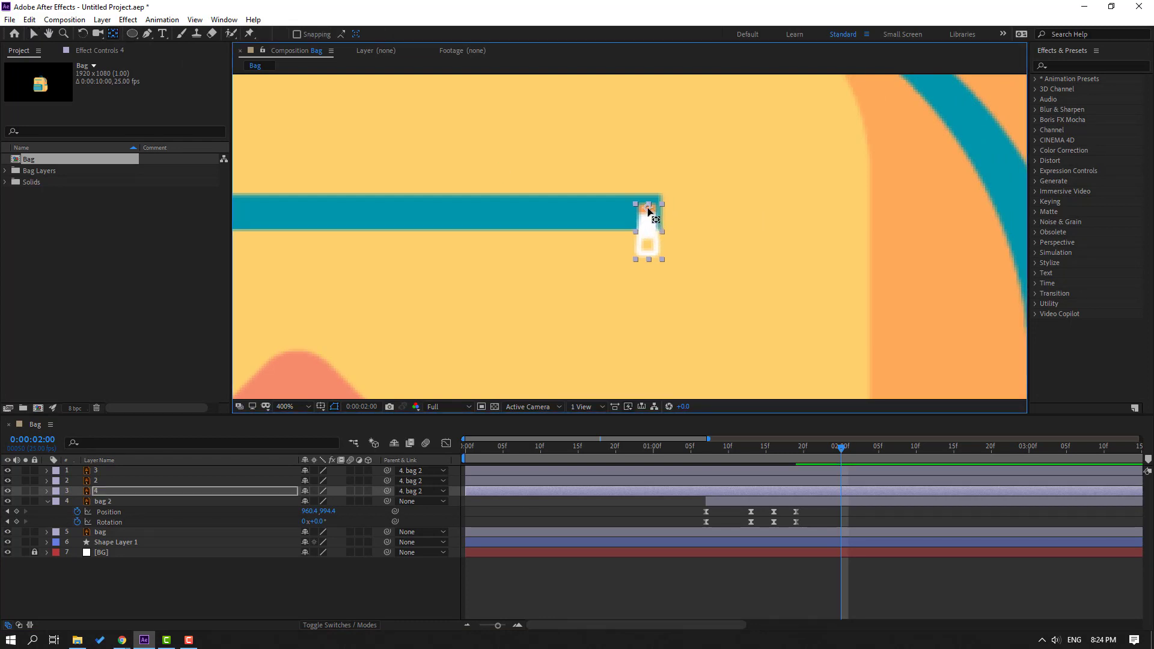
pyautogui.press('v')
# Step: Trim layer 4 to start at 0:00:02:00 and set its Rotation to 24° there
pyautogui.moveTo(502, 493); pyautogui.dragTo(875, 495)
pyautogui.press('r')
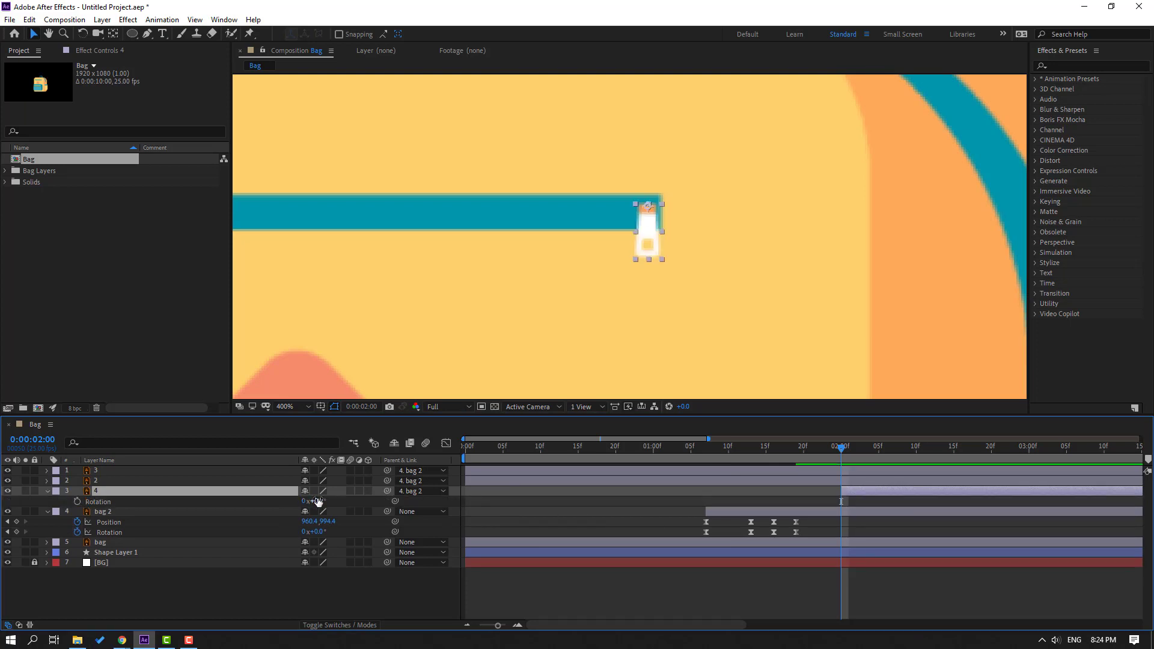
pyautogui.moveTo(317, 501); pyautogui.dragTo(336, 501)
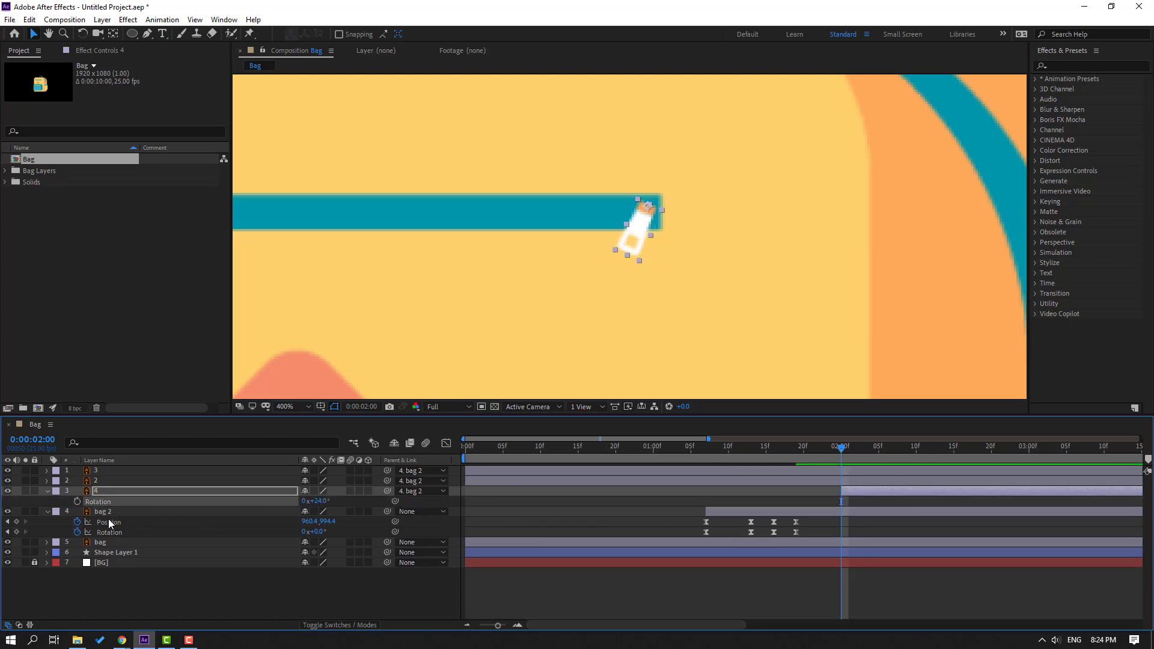
# Step: Keyframe layer 4's Rotation from 0:00:02:00, with -14° at 0:00:02:10 and 7° at 0:00:02:20
pyautogui.hotkey('shift', 'pagedown')
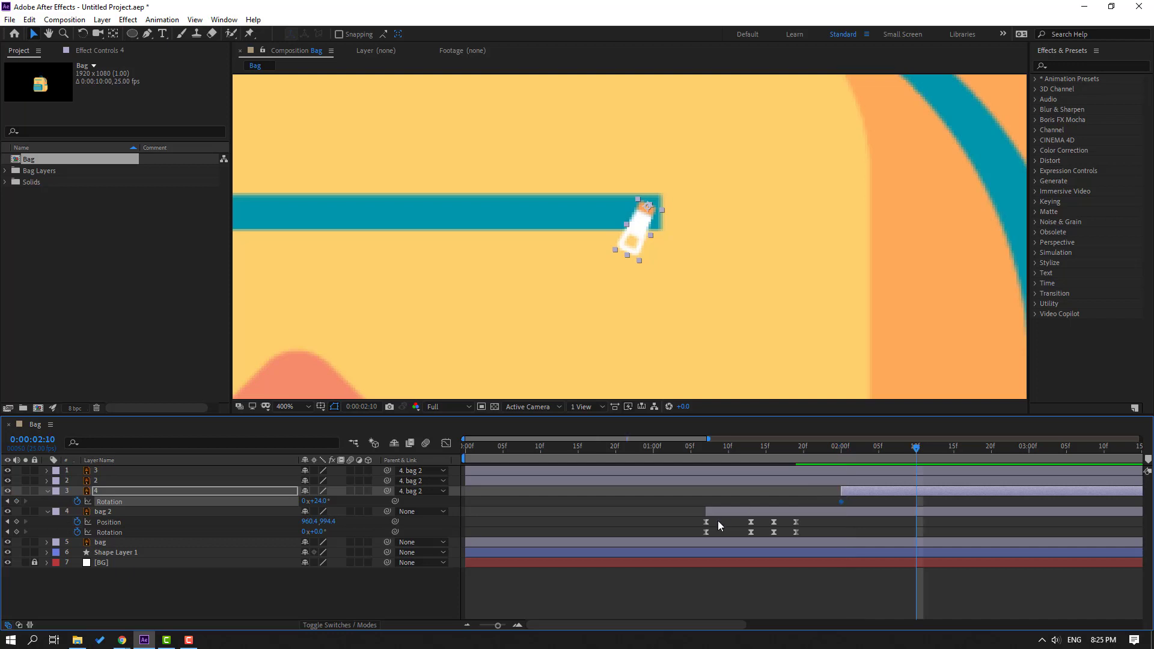
pyautogui.moveTo(320, 506); pyautogui.dragTo(294, 502)
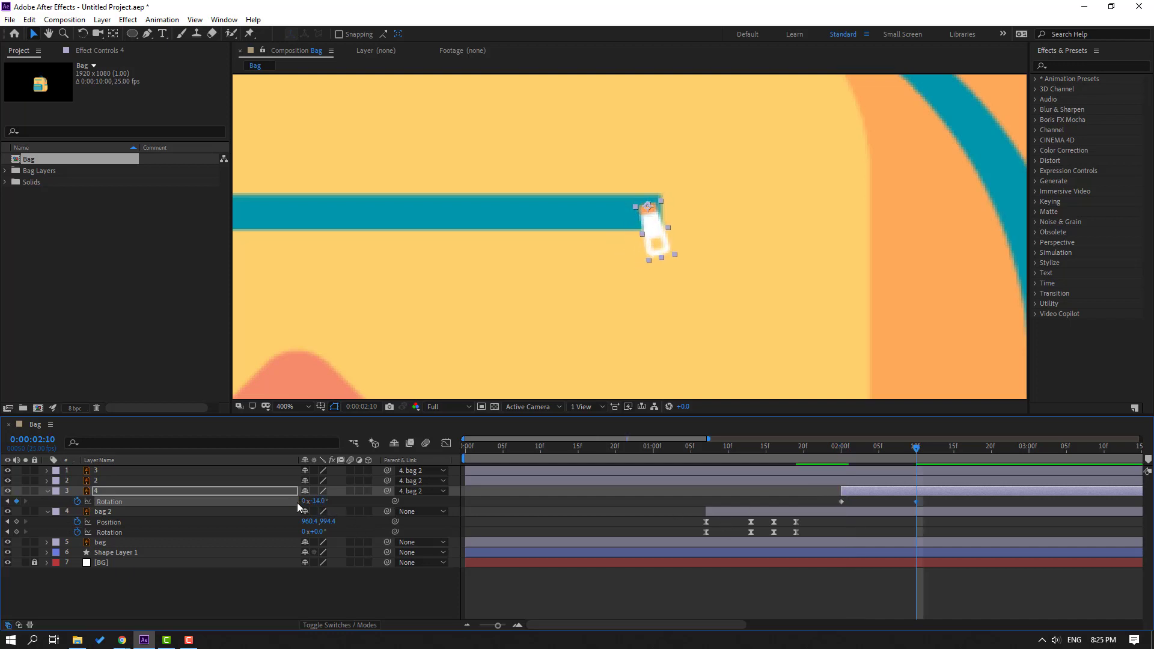
pyautogui.hotkey('shift', 'pagedown')
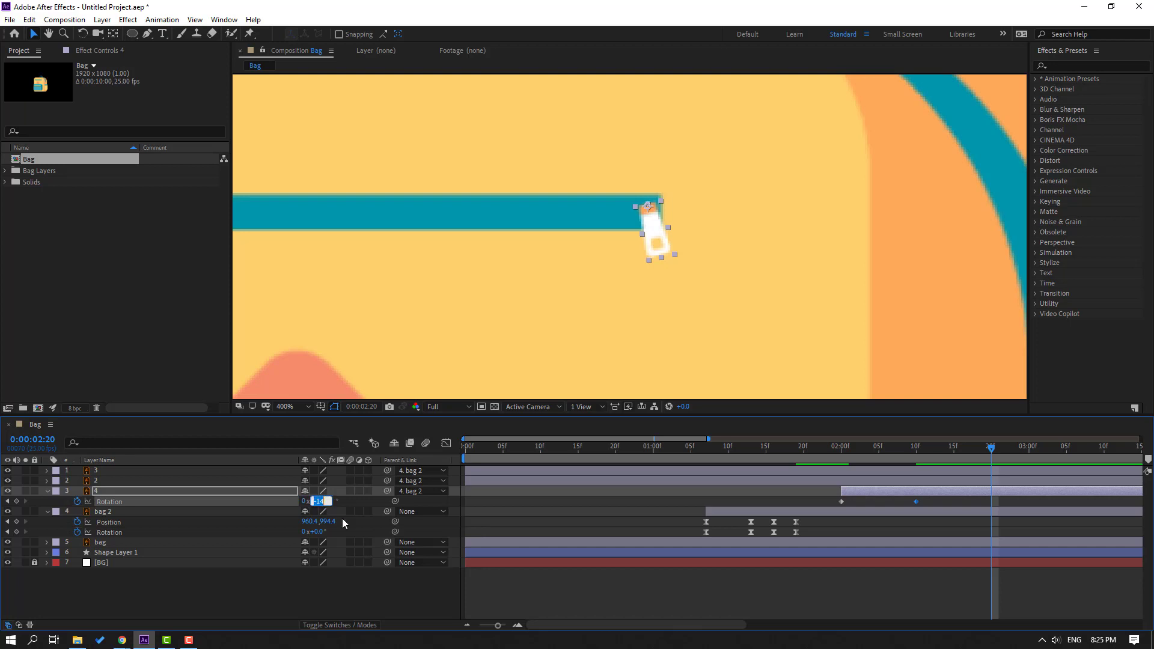
pyautogui.write('7')
pyautogui.press('Return')
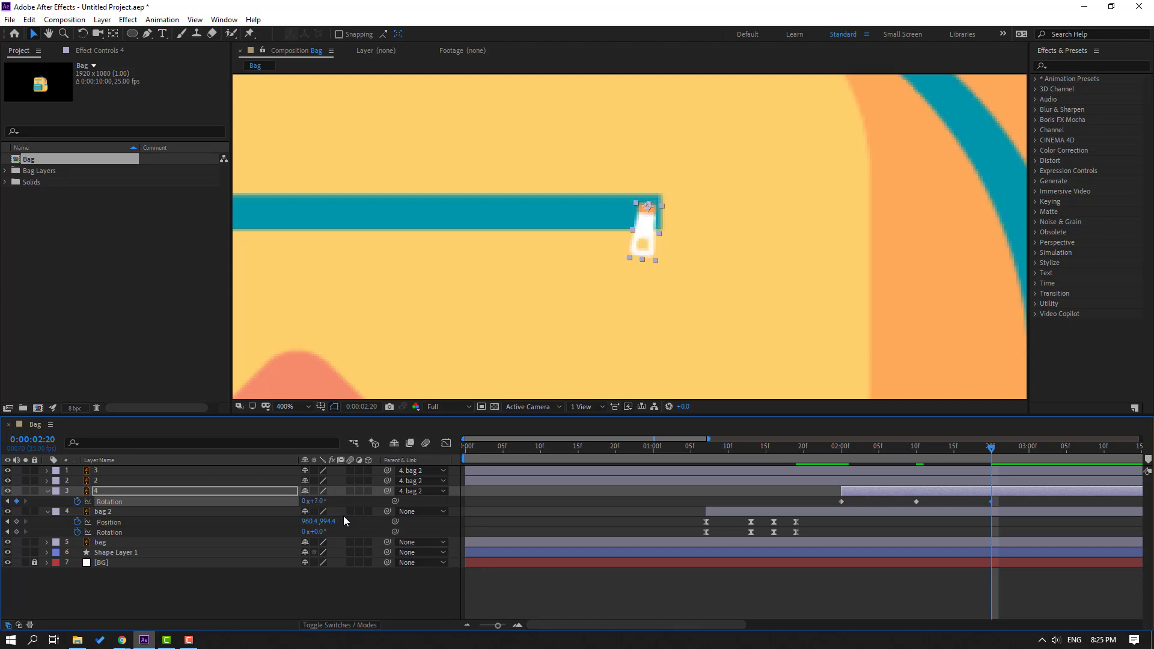
# Step: Add layer 4 Rotation keyframes of -3° at 0:00:03:05 and 1.5° at 0:00:03:15
pyautogui.hotkey('shift', 'pagedown')
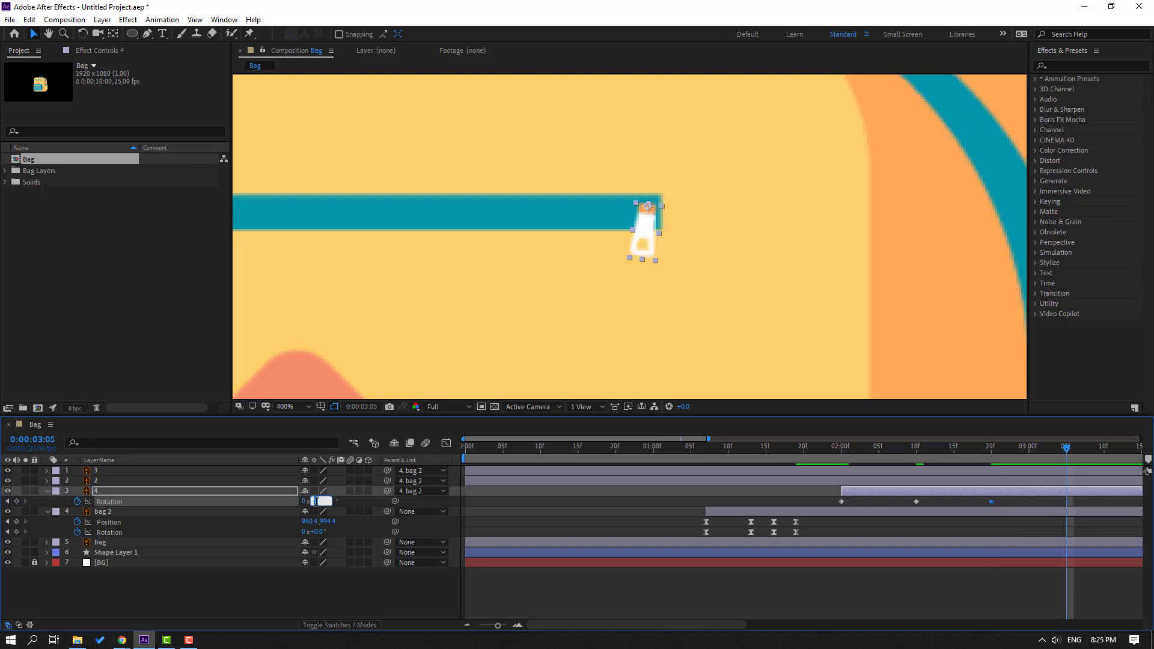
pyautogui.write('-3')
pyautogui.press('Return')
pyautogui.hscroll(5, 719, 577)
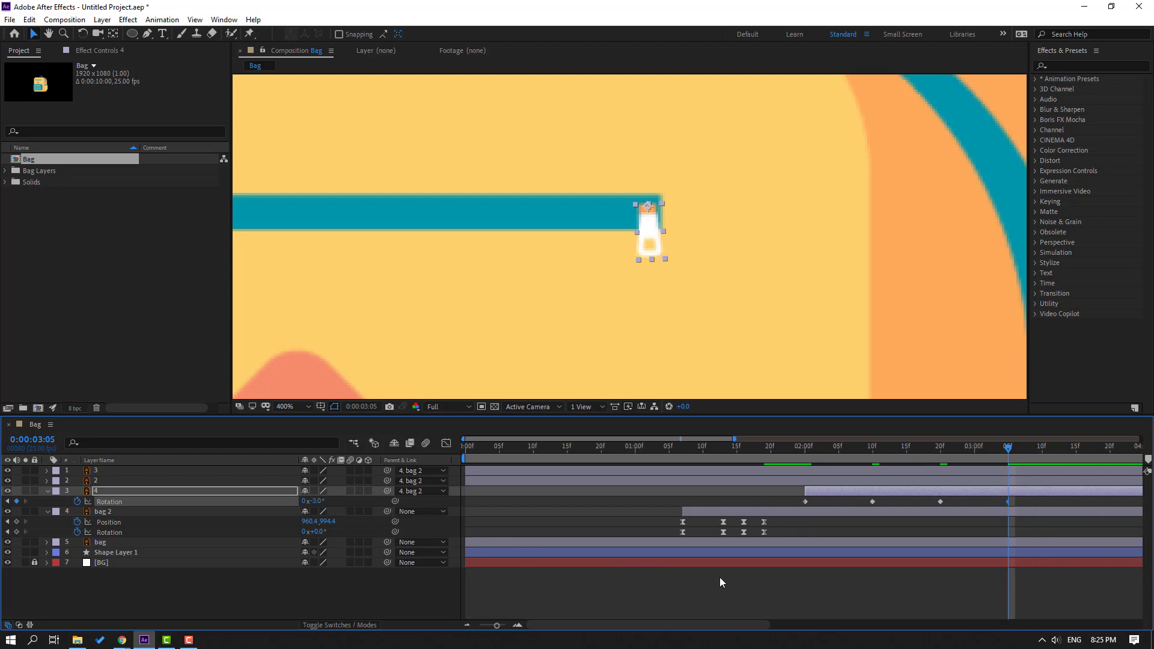
pyautogui.hotkey('shift', 'pagedown')
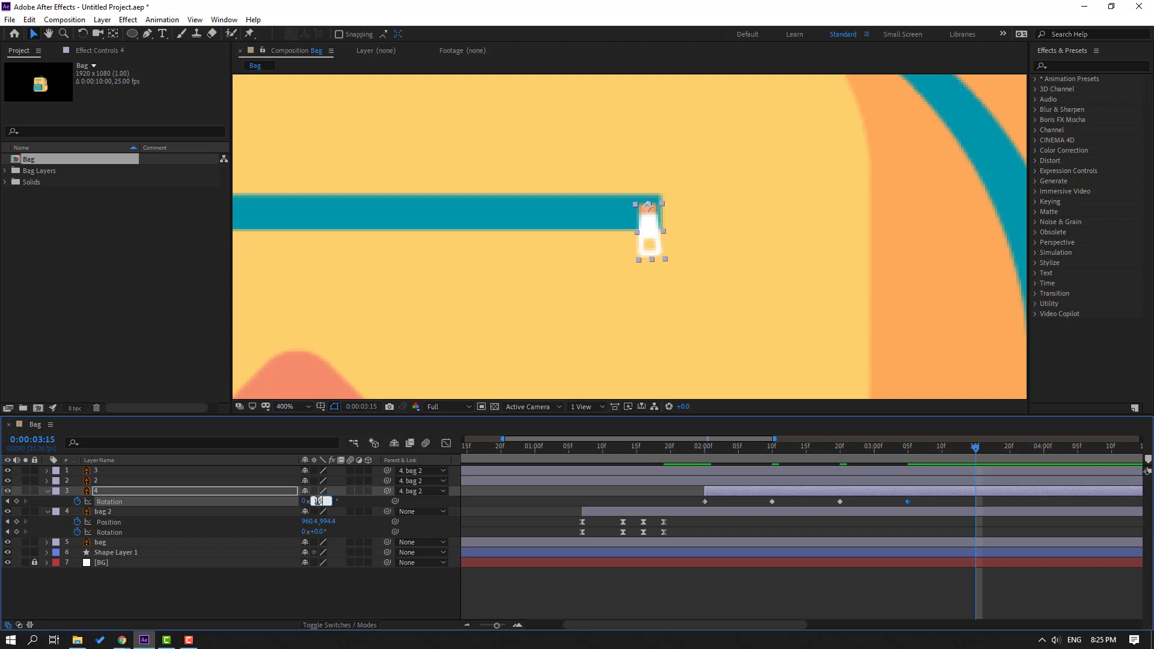
pyautogui.click(317, 501)
pyautogui.write('1.5')
pyautogui.press('Return')
# Step: Add layer 4's last Rotation keyframe at 0:00:04:00 and preview the swing with the work area starting at 0:00:01:18
pyautogui.hotkey('shift', 'pagedown')
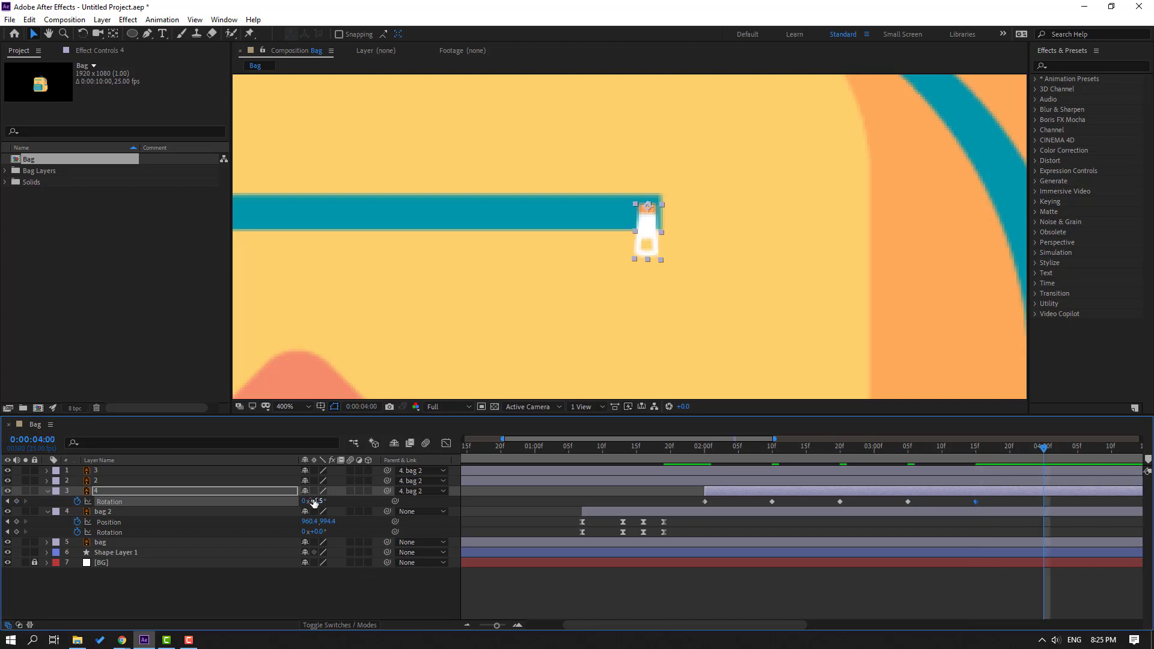
pyautogui.press('Return')
pyautogui.moveTo(661, 451)
pyautogui.mouseDown()
pyautogui.moveTo(674, 452)
pyautogui.moveTo(656, 452)
pyautogui.mouseUp()
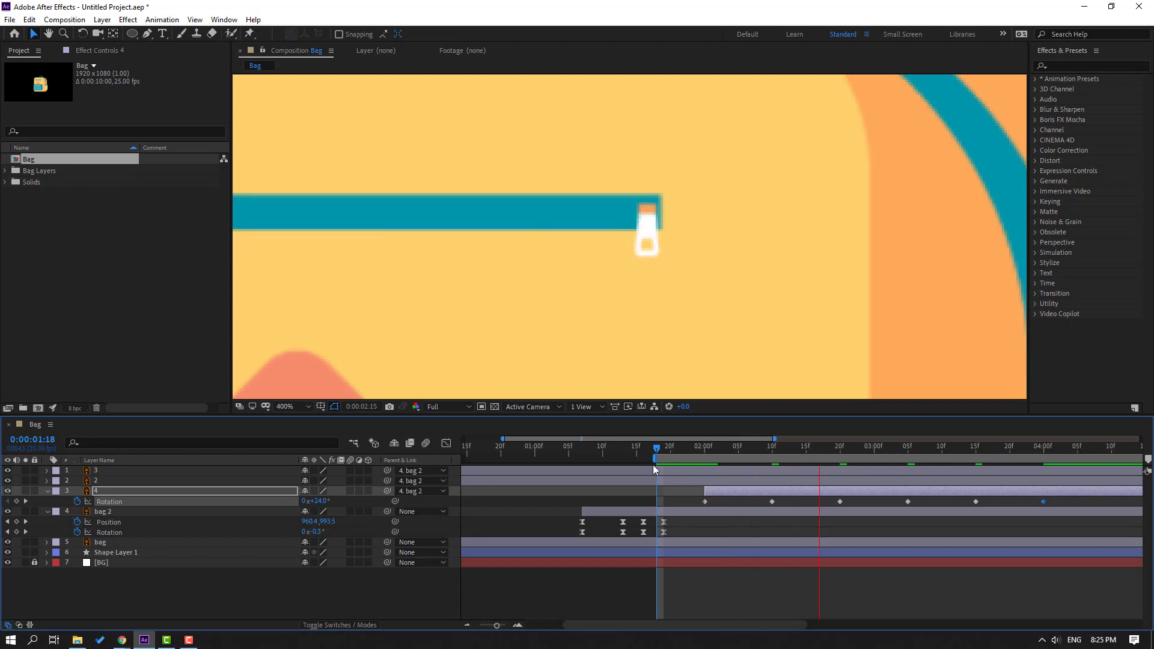
# Step: Apply Easy Ease to all six of layer 4's Rotation keyframes
pyautogui.moveTo(1062, 500); pyautogui.dragTo(710, 504)
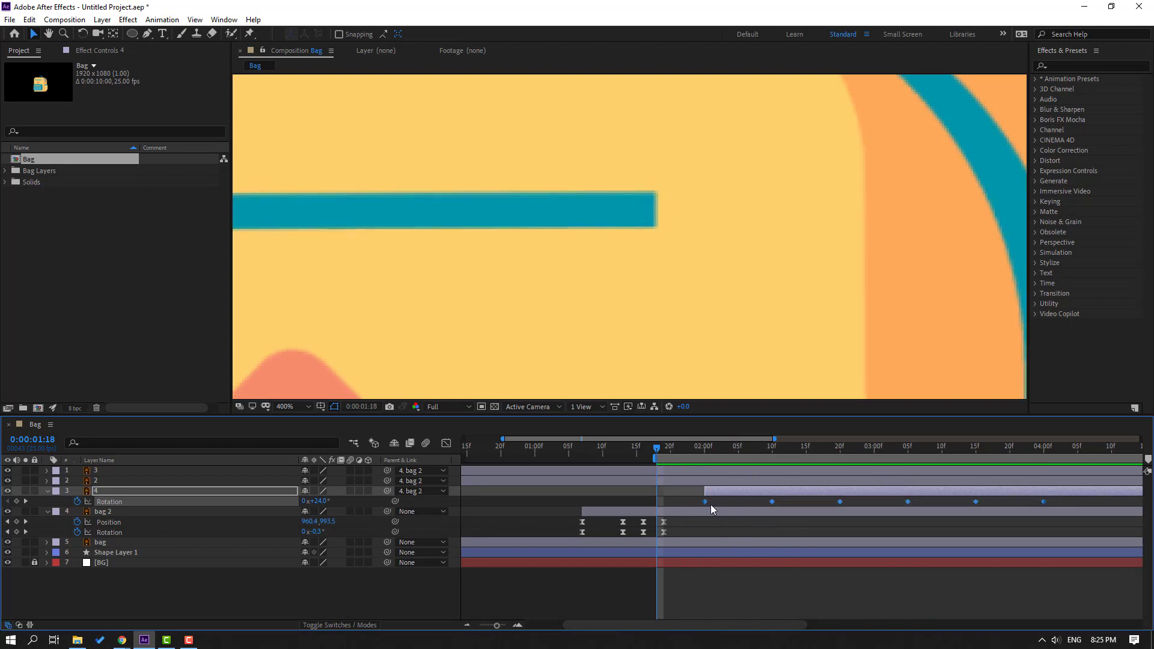
pyautogui.rightClick(705, 502)
pyautogui.moveTo(781, 493)
pyautogui.click(897, 533)
# Step: Compress layer 4's Rotation keyframes to end at about 0:00:02:12, preview them, and extend the layer's start back to match bag 2
pyautogui.moveTo(1044, 503); pyautogui.dragTo(786, 506)
pyautogui.press('space')
pyautogui.press('space')
pyautogui.moveTo(706, 492); pyautogui.dragTo(584, 492)
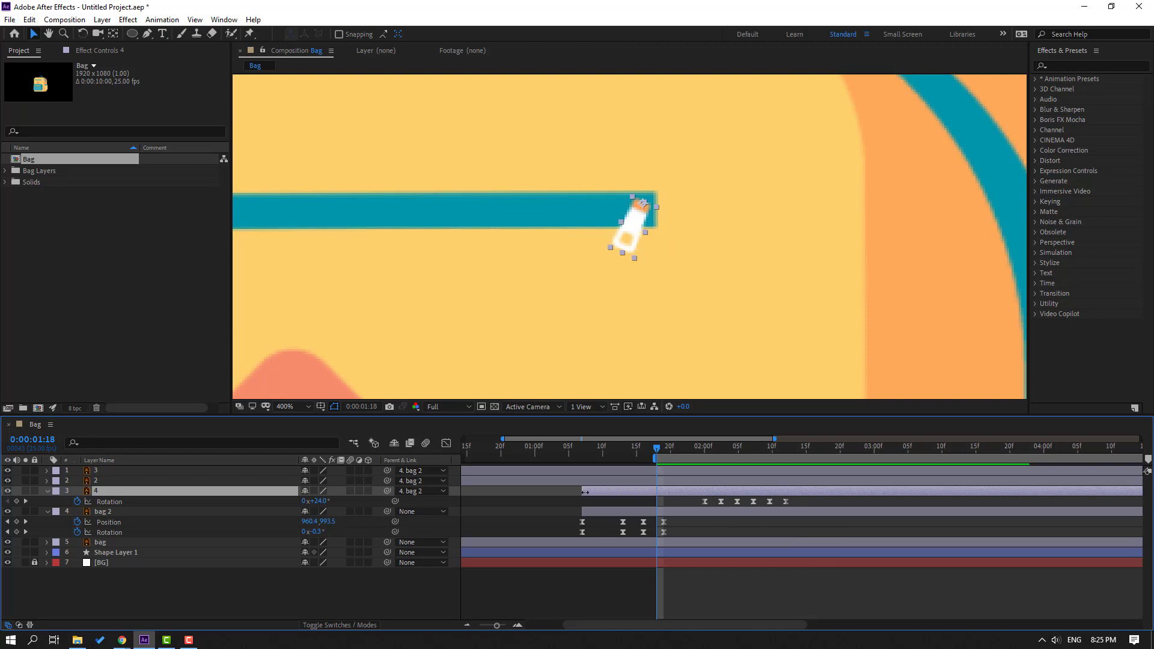
# Step: Make layers 2 and 3 start at the same time as bag 2
pyautogui.click(99, 481)
pyautogui.keyDown('shift'); pyautogui.click(101, 471); pyautogui.keyUp('shift')
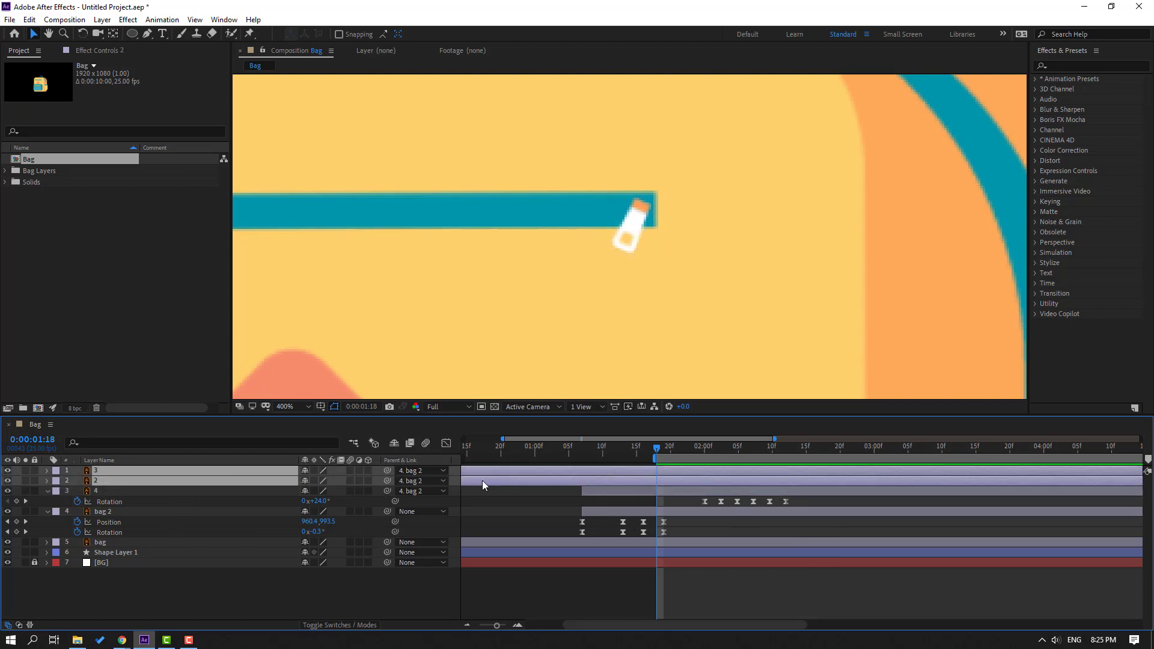
pyautogui.moveTo(482, 481); pyautogui.dragTo(603, 481)
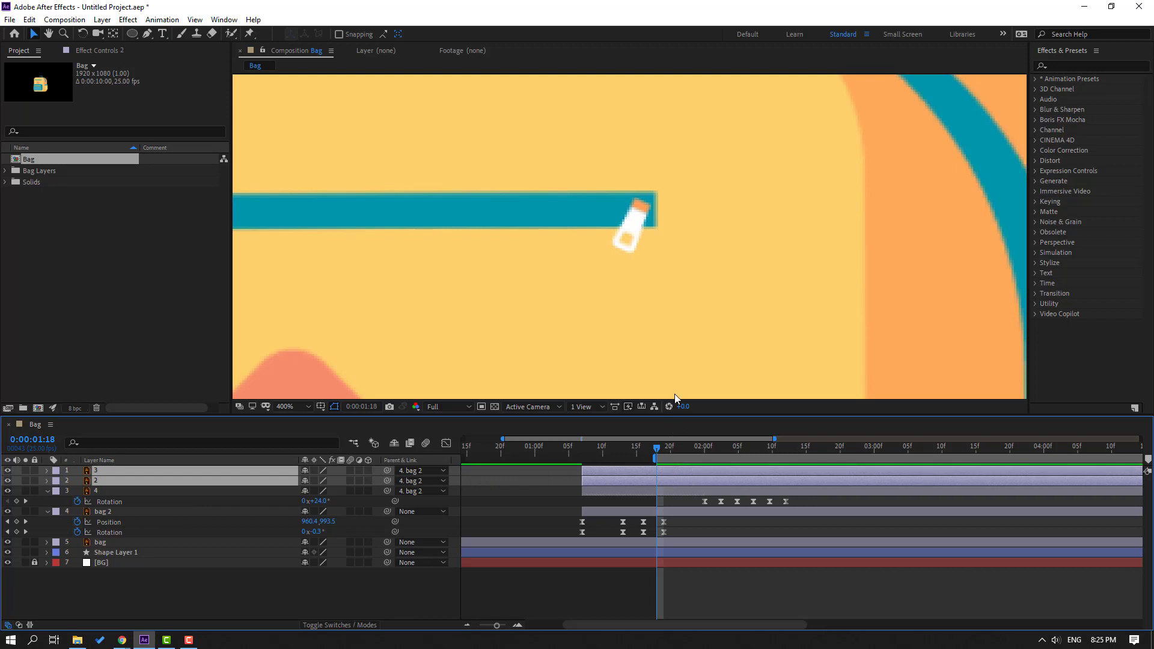
# Step: Move layer 4's Rotation keyframes so the swing starts at 0:00:01:19, and copy them
pyautogui.press(',')
pyautogui.press(',')
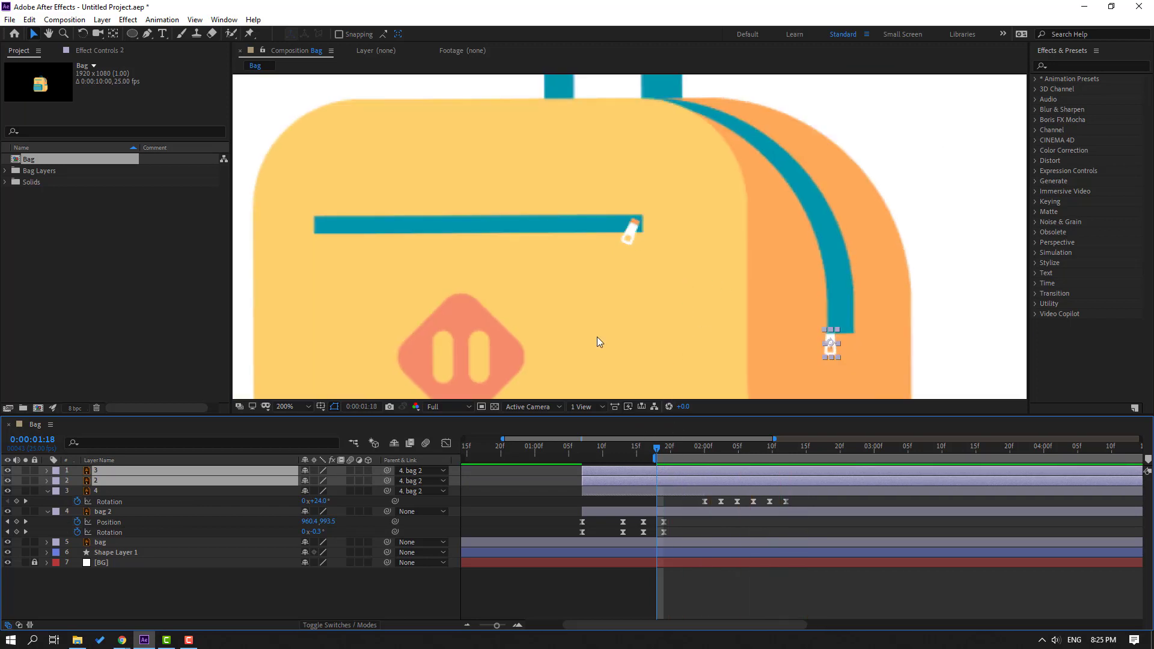
pyautogui.press(',')
pyautogui.press(',')
pyautogui.click(589, 447)
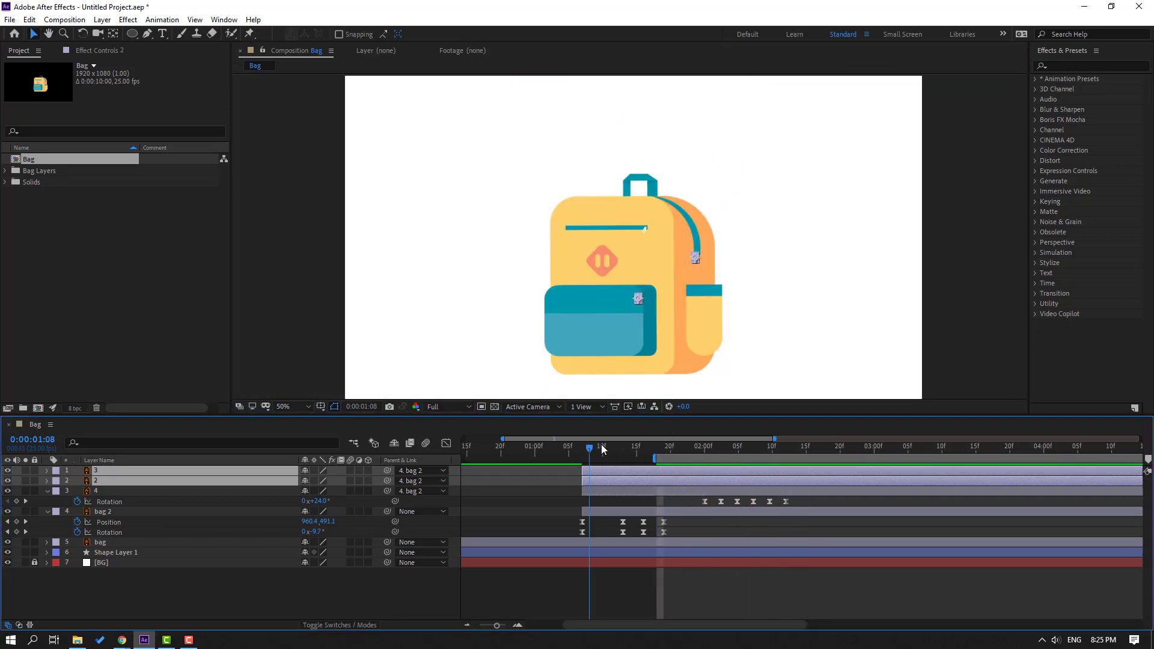
pyautogui.moveTo(603, 449); pyautogui.dragTo(664, 436)
pyautogui.moveTo(804, 502); pyautogui.dragTo(663, 502)
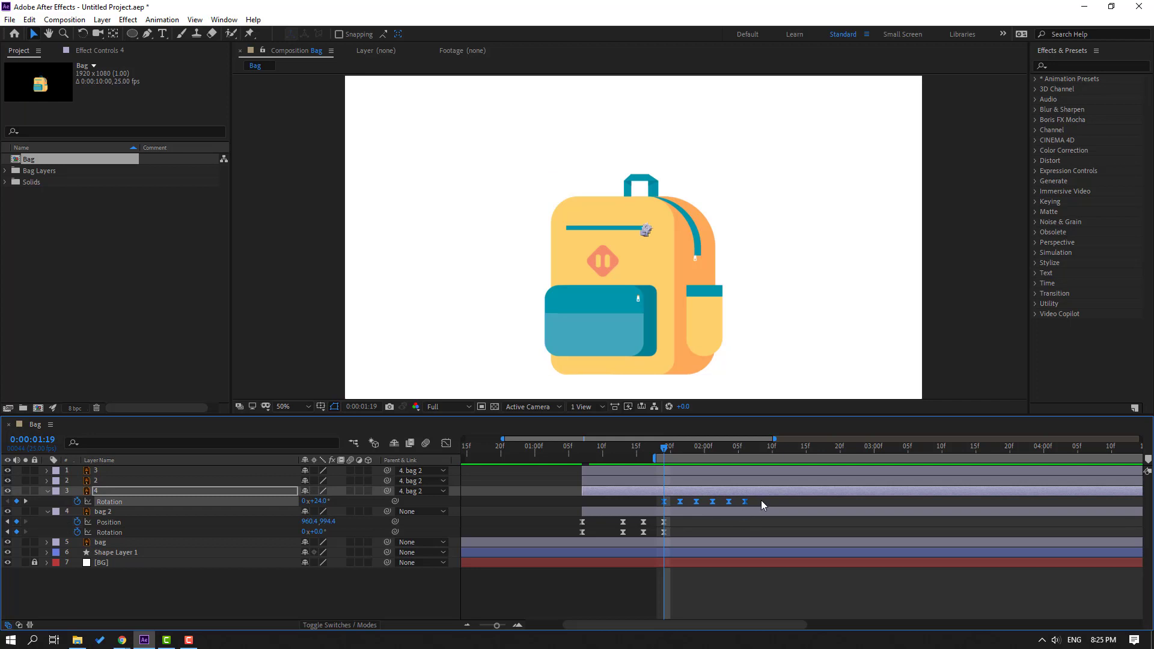
pyautogui.moveTo(761, 500); pyautogui.dragTo(635, 507)
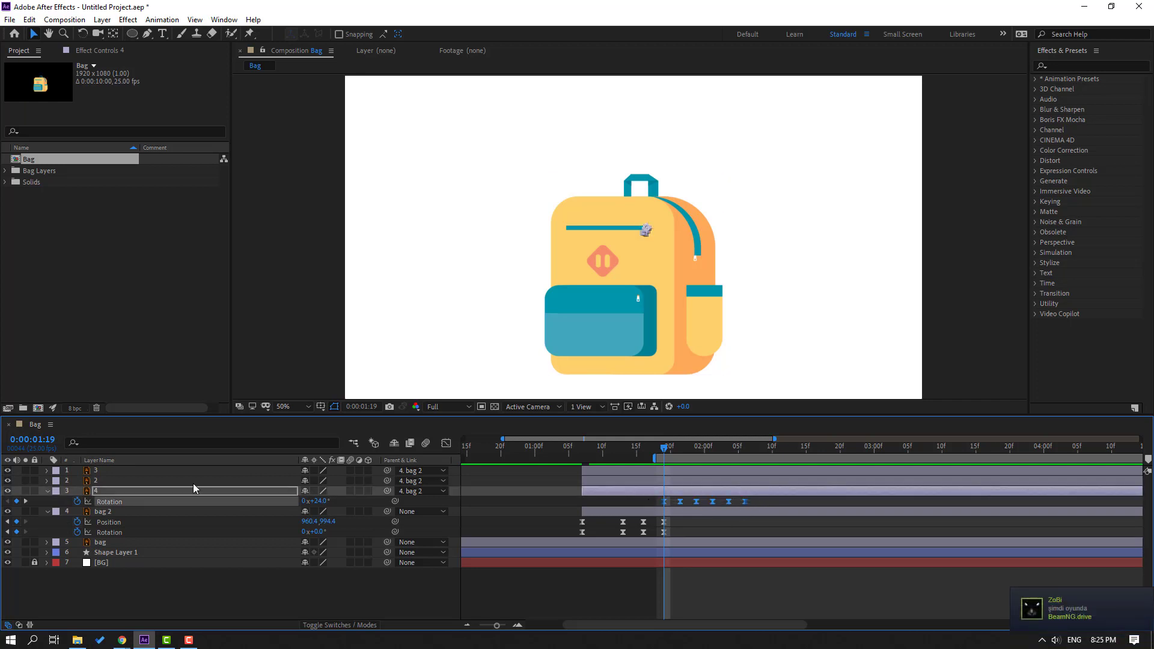
# Step: Move layer 2's anchor point to the top of the front pocket's zipper pull with the Pan Behind tool
pyautogui.click(102, 481)
pyautogui.scroll(2, 690, 282)
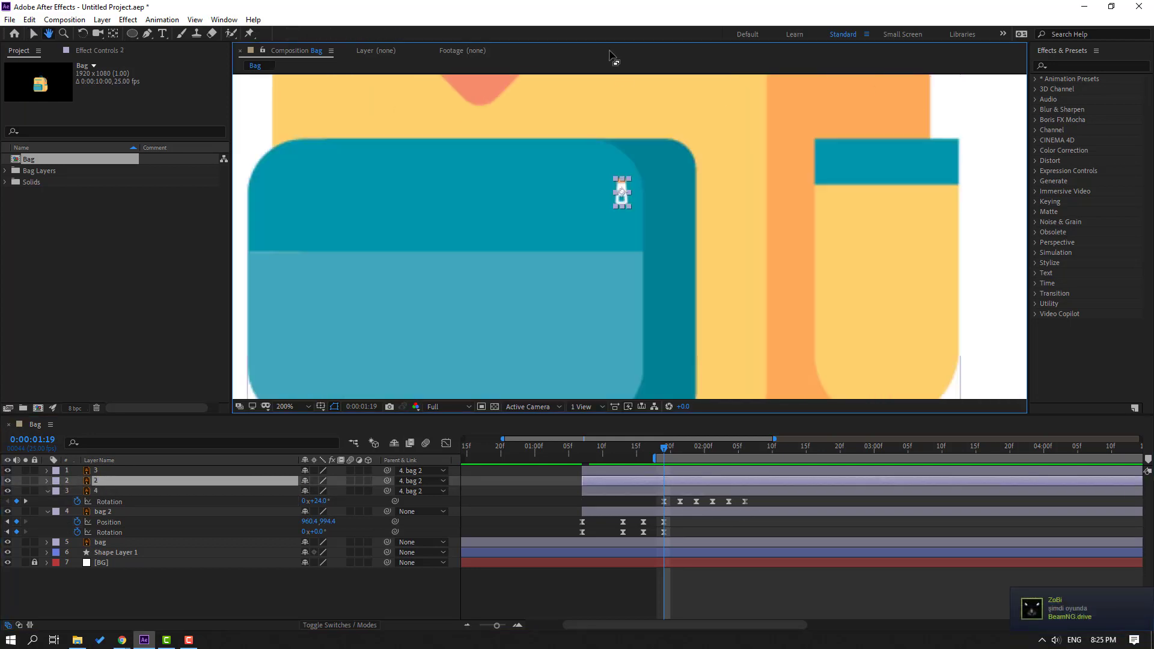
pyautogui.scroll(2, 651, 188)
pyautogui.click(113, 34)
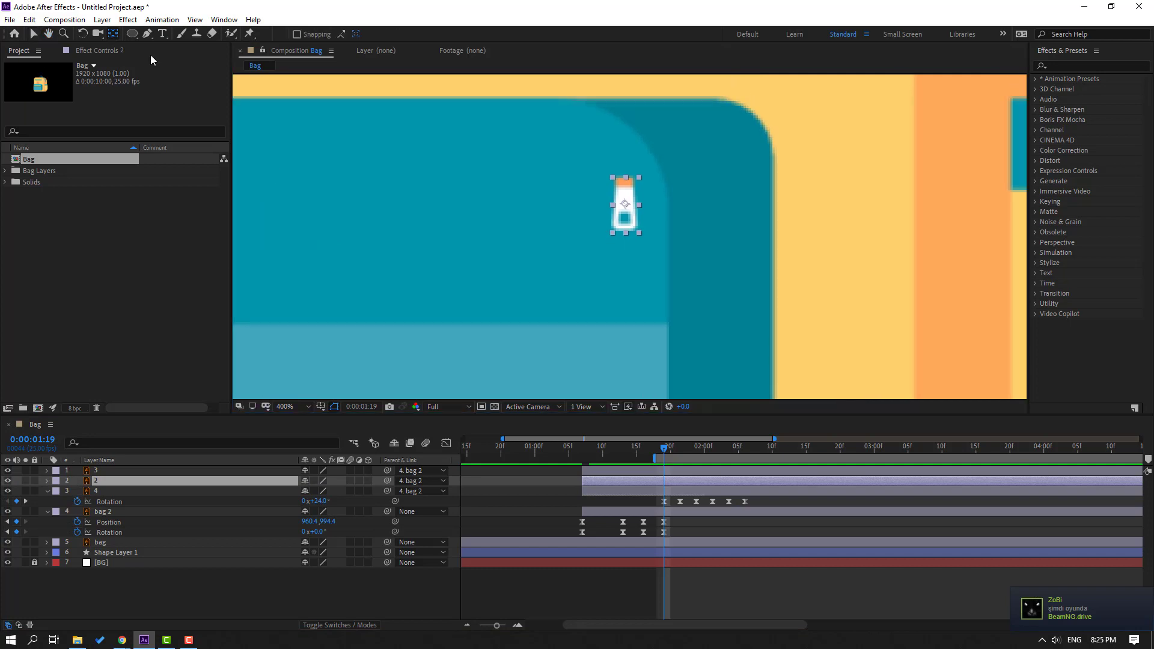
pyautogui.moveTo(625, 203); pyautogui.dragTo(624, 180)
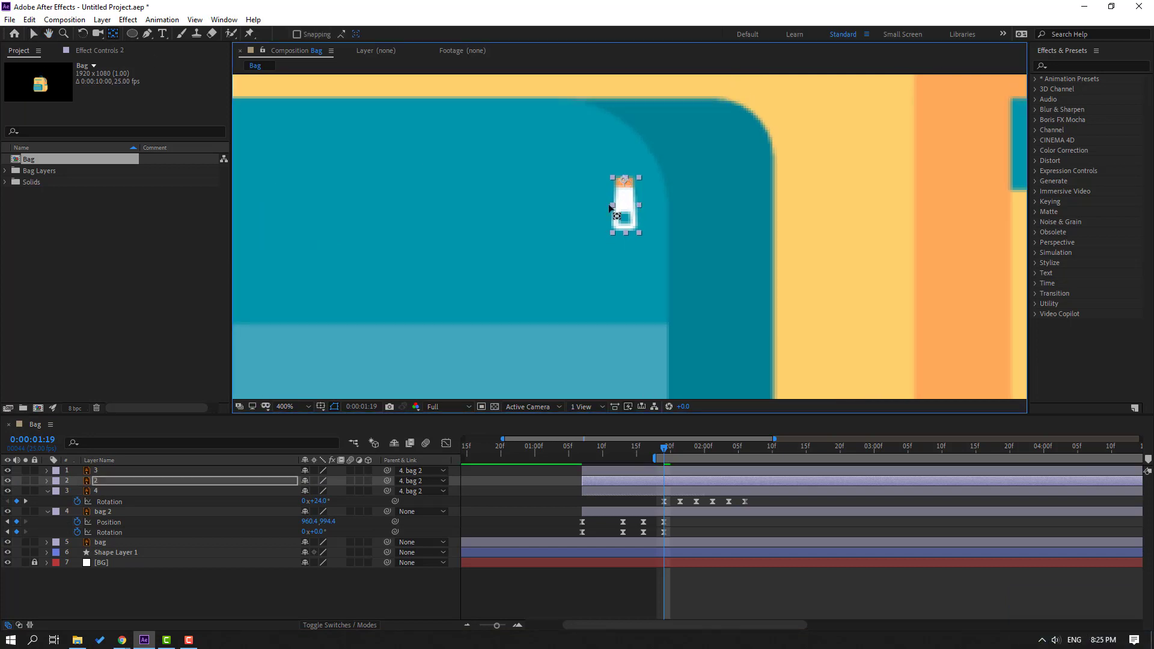
pyautogui.click(34, 33)
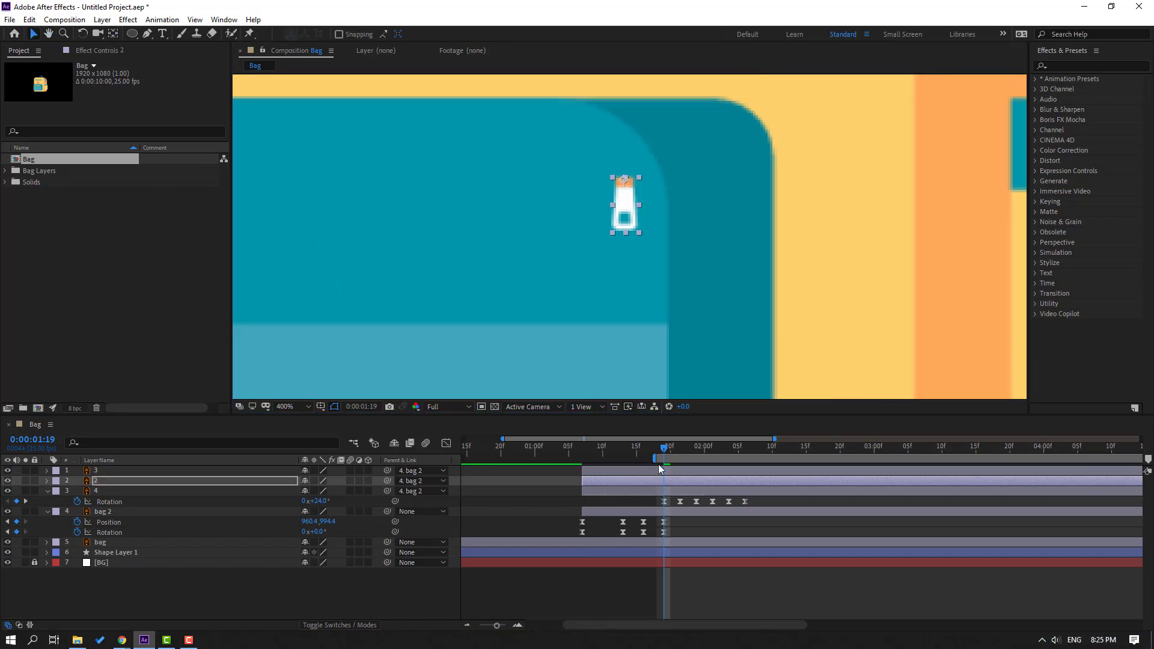
# Step: Paste the Rotation keyframes onto layer 2, shift them to start at 0:00:01:22, and preview the swing
pyautogui.hotkey('ctrl', 'v')
pyautogui.press('space')
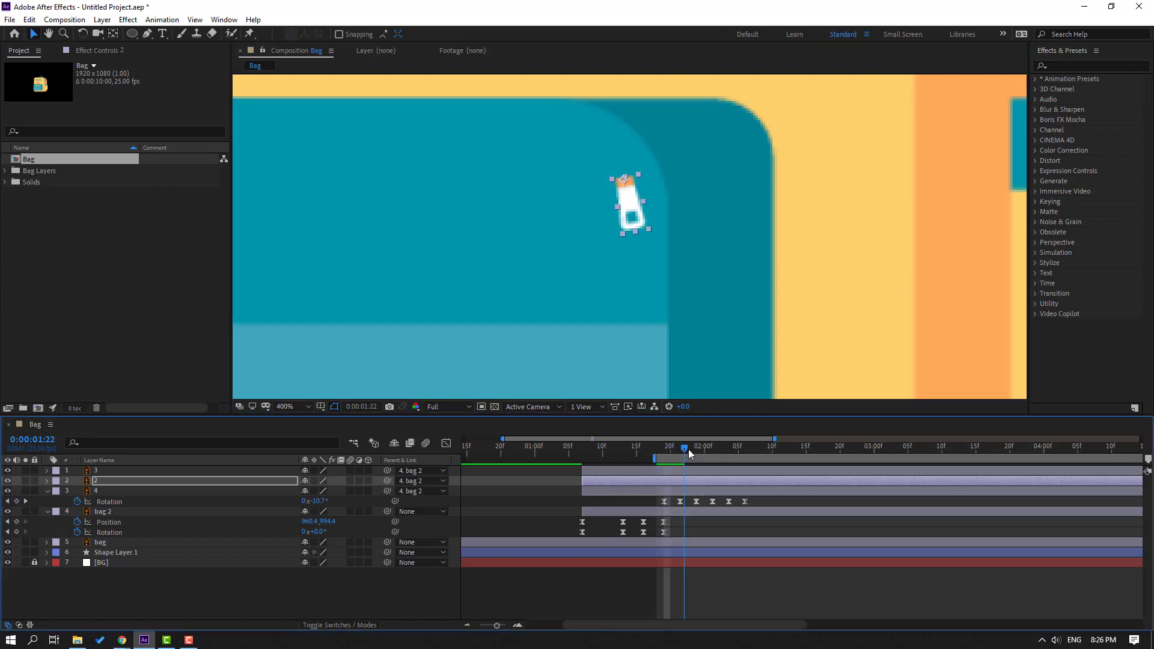
pyautogui.press('space')
pyautogui.press('u')
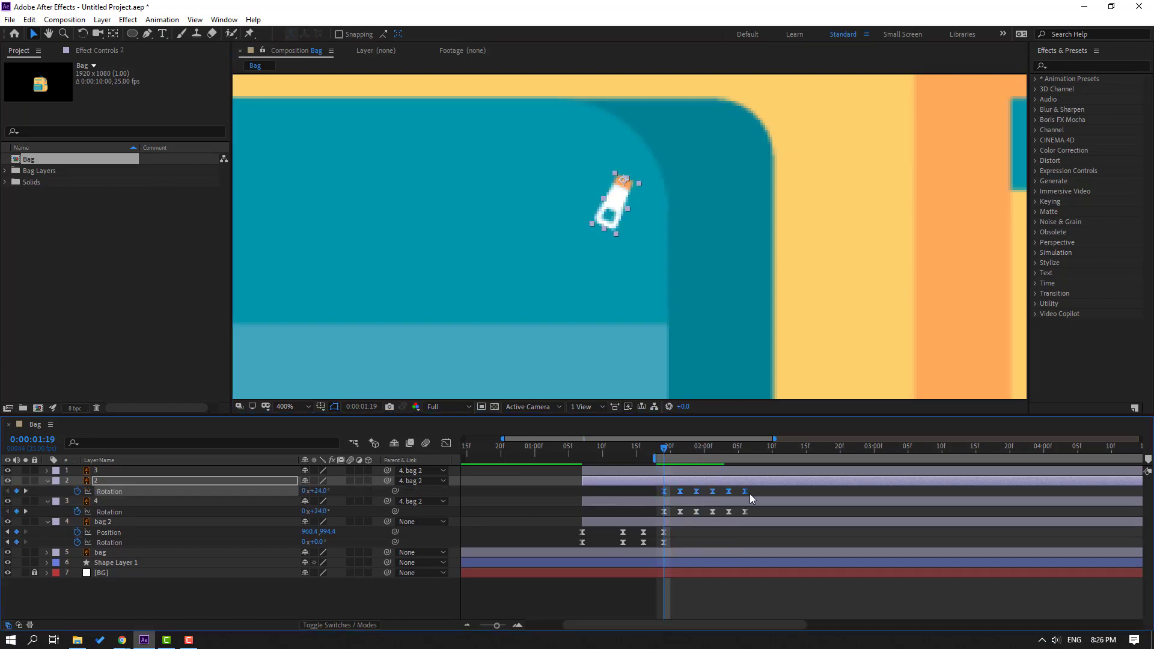
pyautogui.moveTo(751, 493); pyautogui.dragTo(685, 492)
pyautogui.scroll(-4, 664, 276)
pyautogui.press('space')
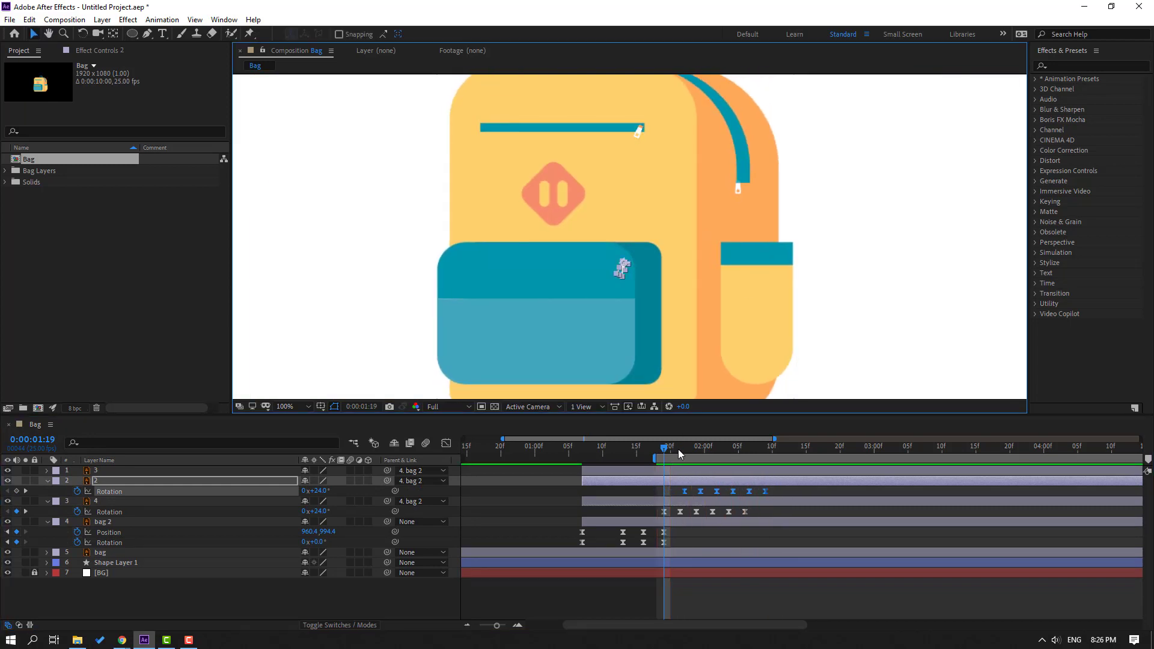
pyautogui.moveTo(677, 449); pyautogui.dragTo(691, 452)
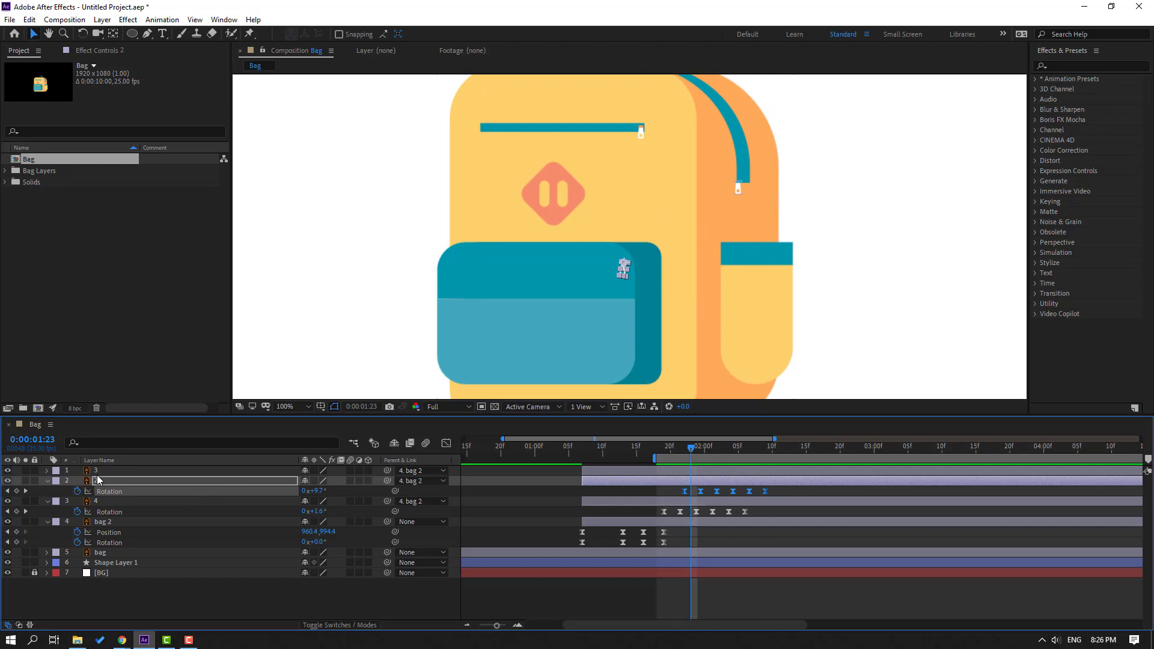
# Step: Move layer 3's anchor point to the top of the zipper pull on the bag's side
pyautogui.click(99, 472)
pyautogui.scroll(4, 697, 264)
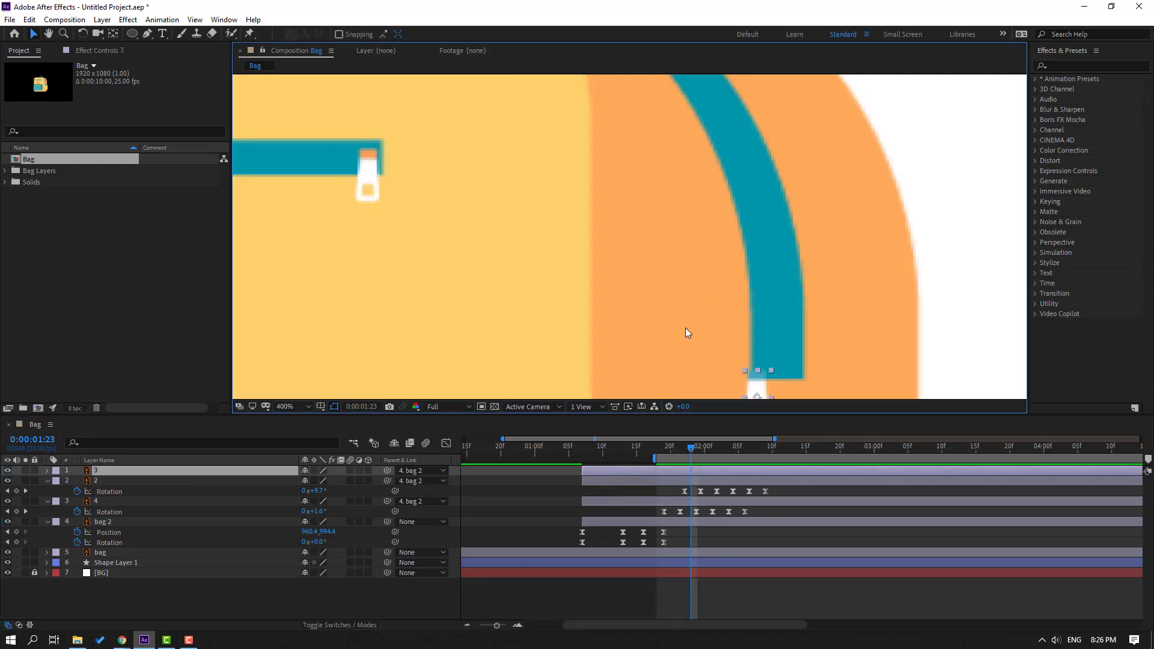
pyautogui.press('y')
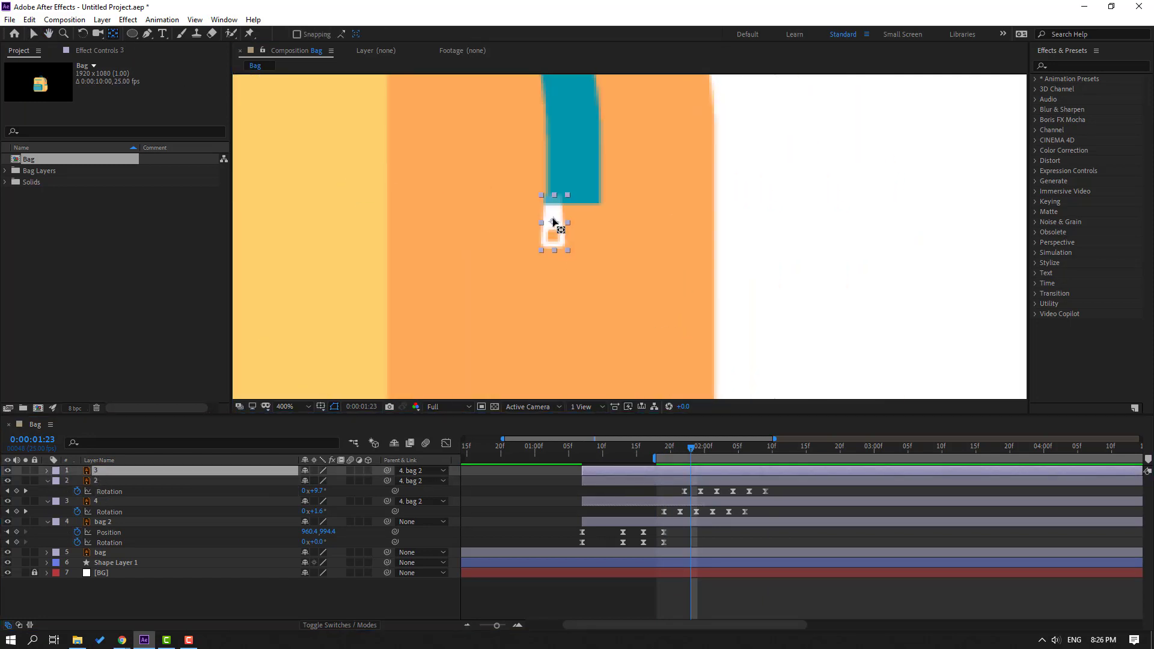
pyautogui.moveTo(552, 221); pyautogui.dragTo(553, 200)
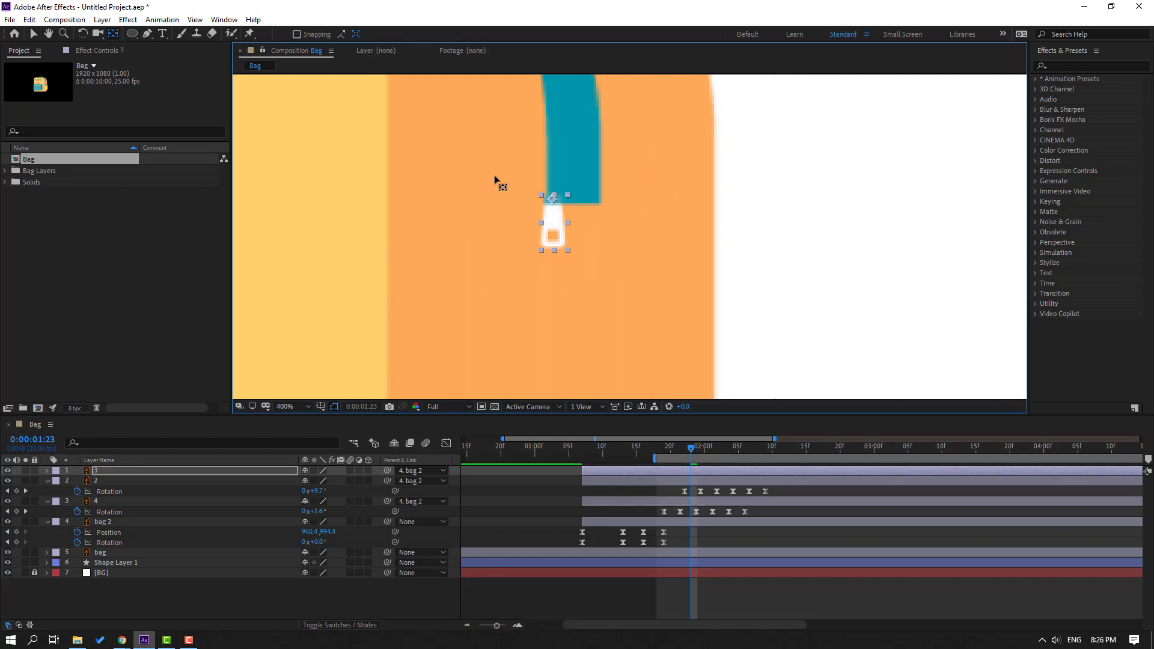
pyautogui.click(27, 32)
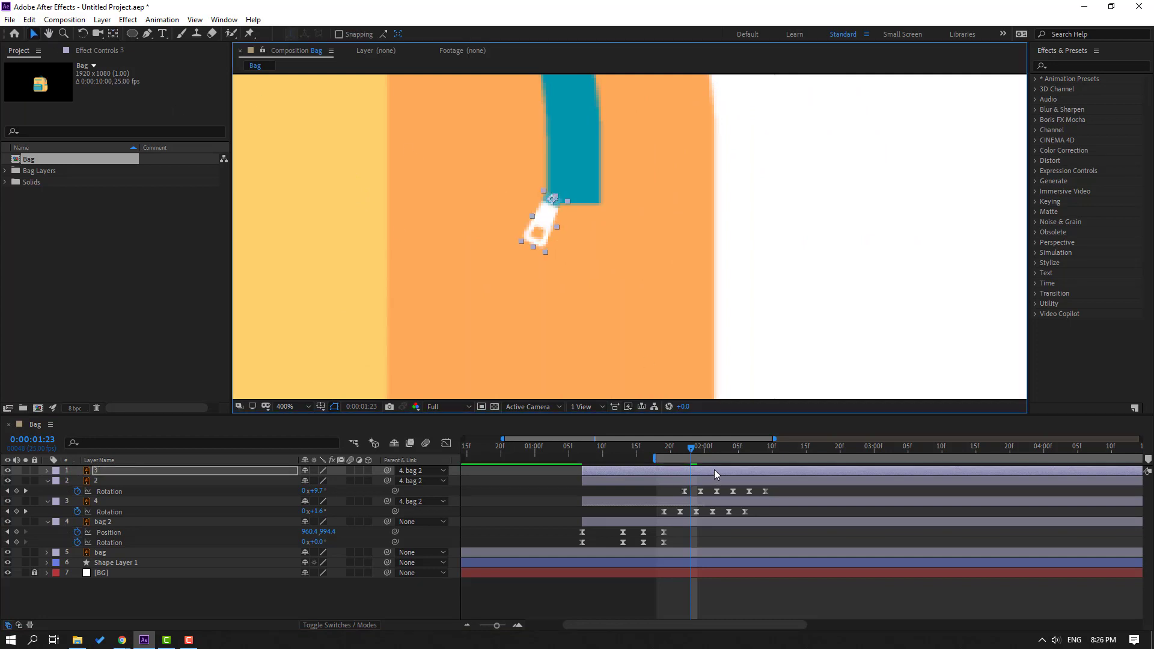
# Step: Paste the swing Rotation keyframes onto layer 3 at 0:00:01:23, shift the layer about three frames earlier, and review the whole frame
pyautogui.moveTo(684, 470); pyautogui.dragTo(718, 451)
pyautogui.click(656, 449)
pyautogui.click(293, 406)
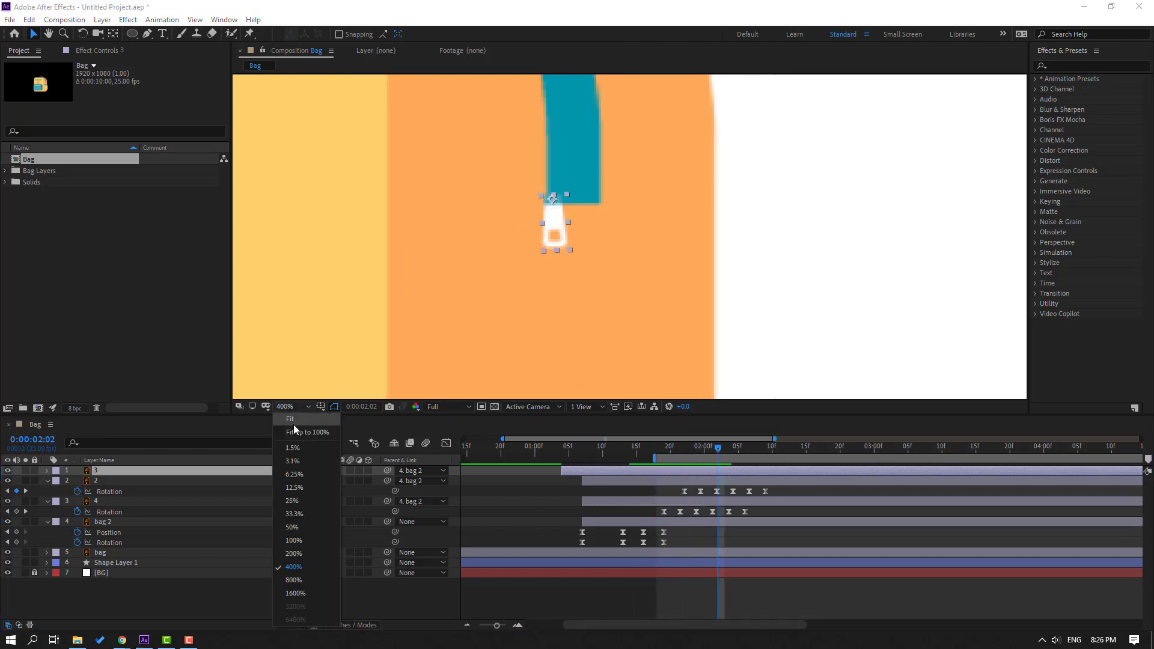
pyautogui.click(298, 428)
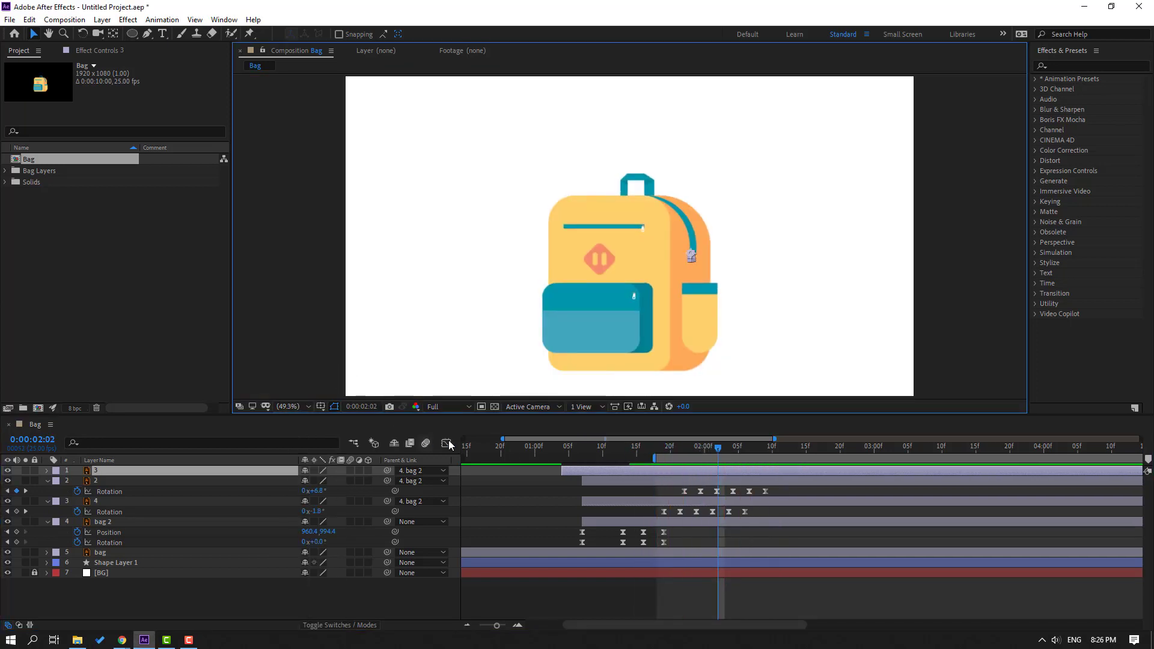
# Step: Reset the work area to start at the beginning of the composition
pyautogui.hscroll(-3, 613, 504)
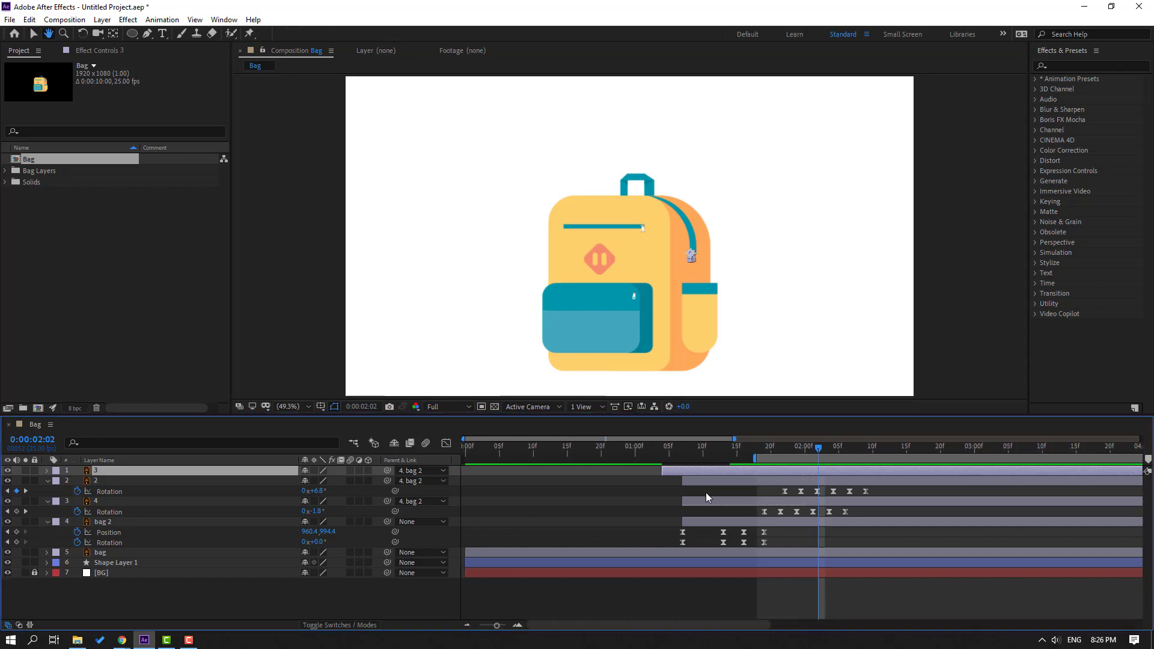
pyautogui.doubleClick(749, 457)
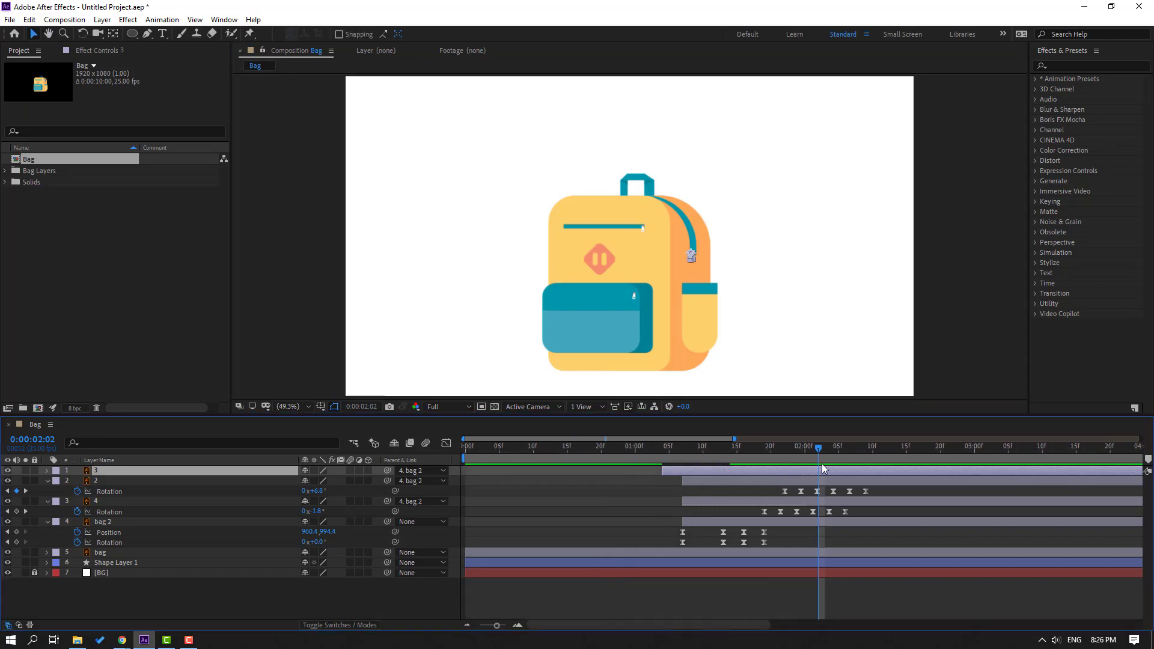
# Step: Add bag 2 Position keyframes: hold at 0:00:02:13 and slide off the frame's right side to X 2236.4 at 0:00:02:24
pyautogui.click(894, 449)
pyautogui.click(103, 522)
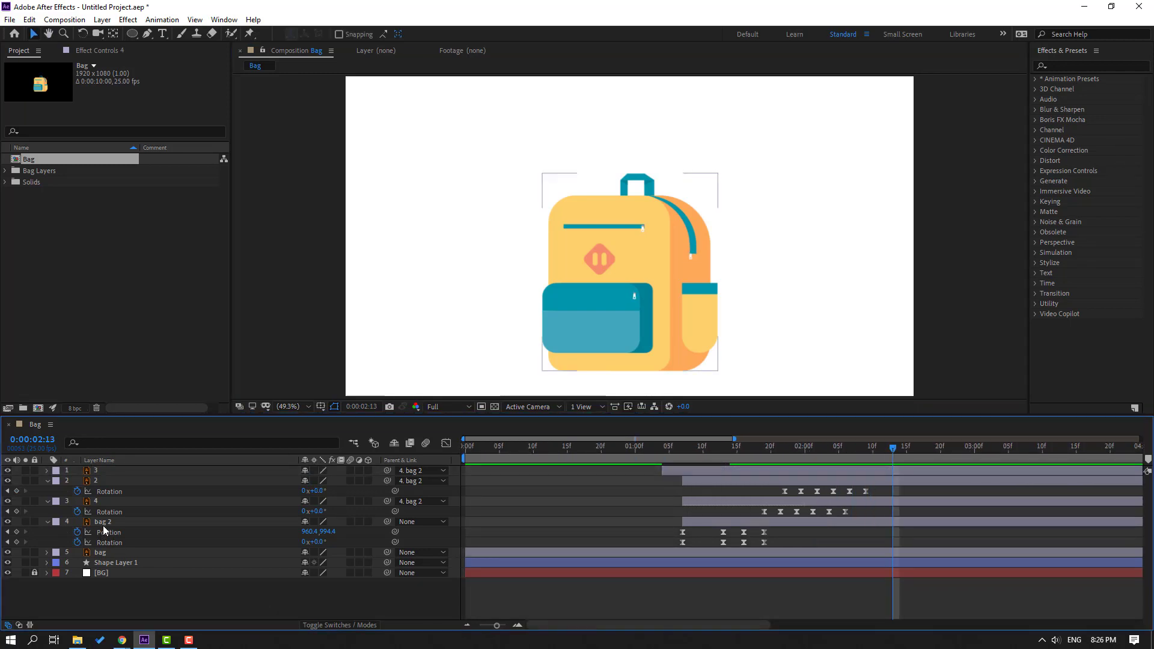
pyautogui.click(104, 524)
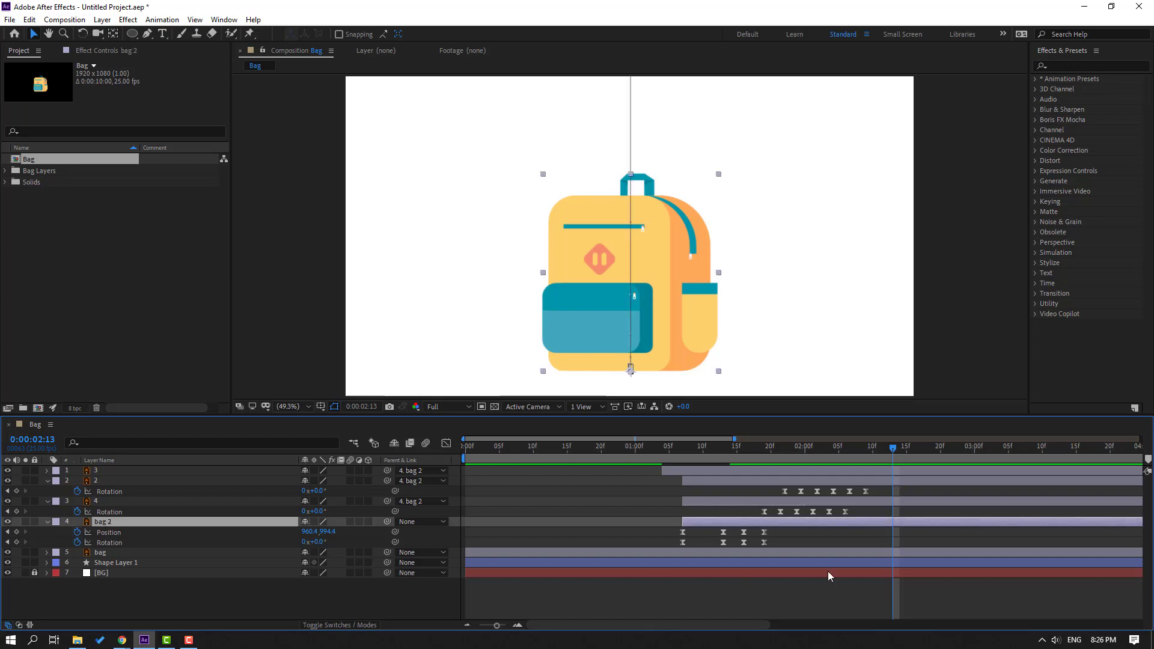
pyautogui.press('p')
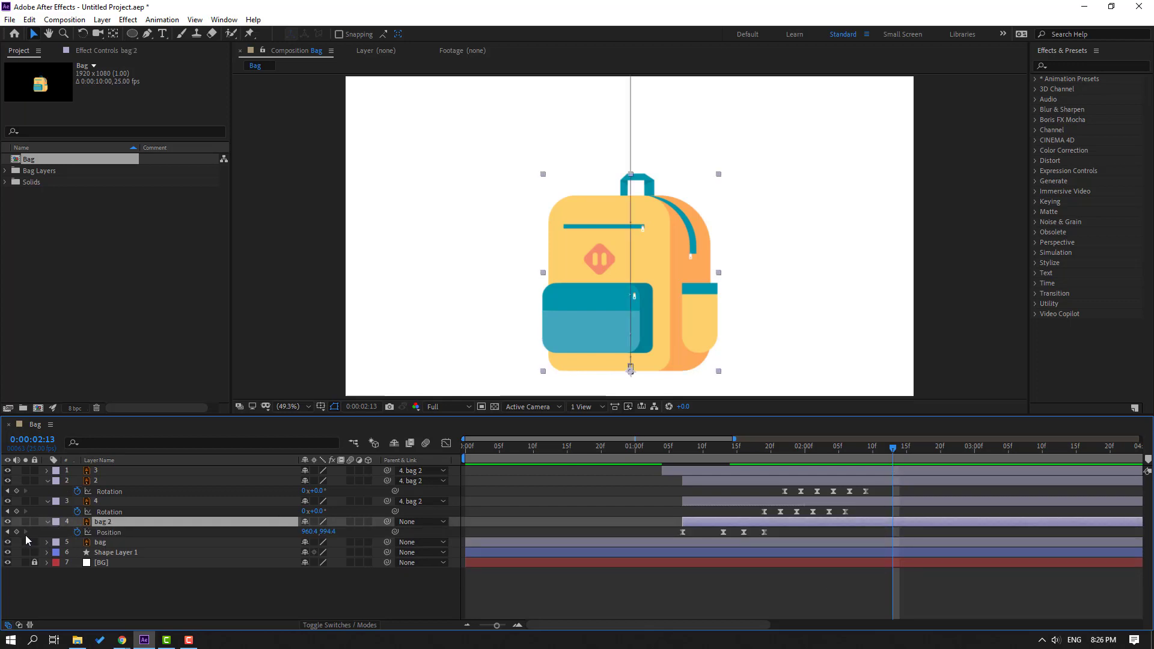
pyautogui.click(17, 531)
pyautogui.moveTo(927, 450); pyautogui.dragTo(967, 449)
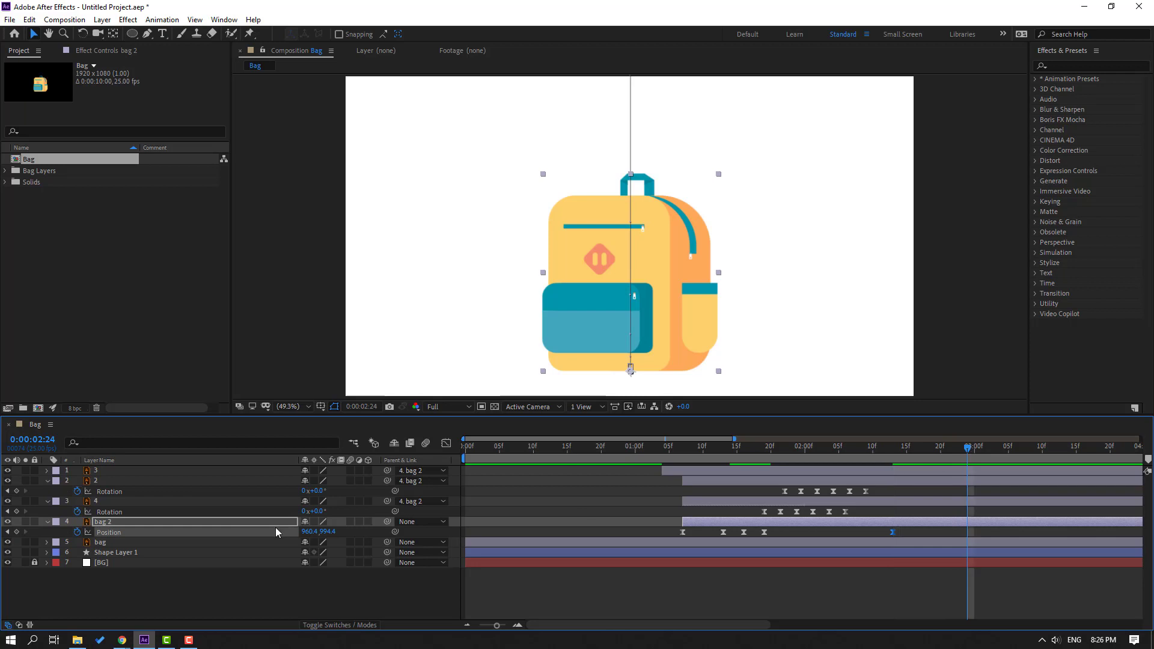
pyautogui.moveTo(305, 533); pyautogui.dragTo(379, 528)
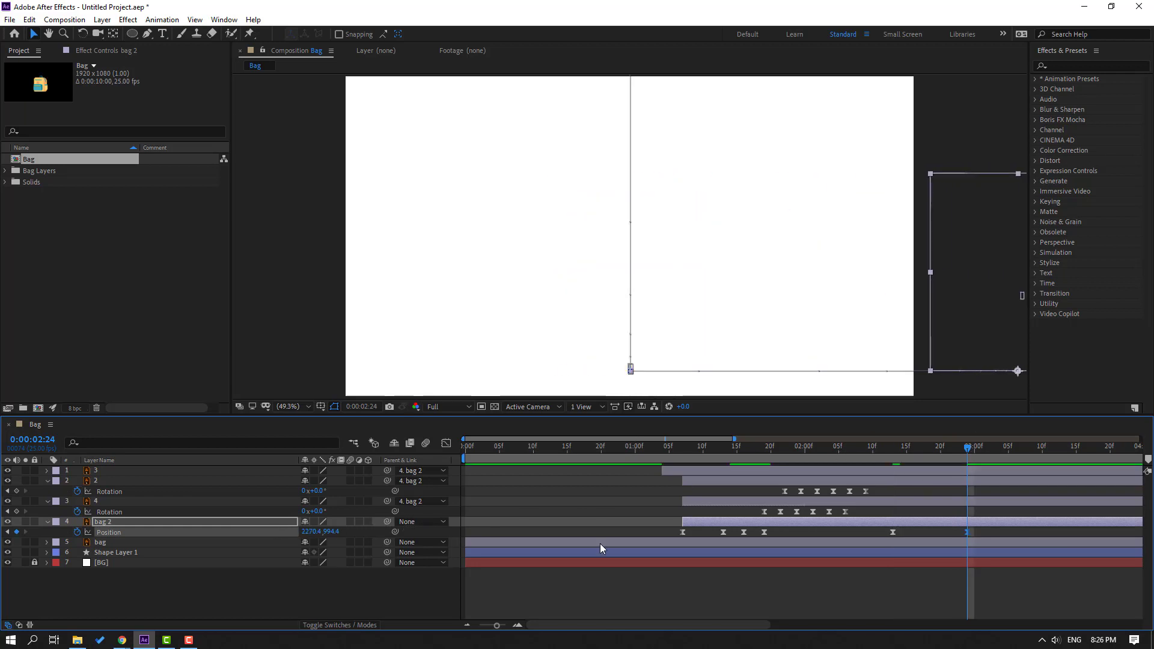
# Step: Add bag 2 Rotation keyframes at 0:00:02:13 and 12° at 0:00:02:16, moving the second to about 0:00:02:22
pyautogui.moveTo(968, 448); pyautogui.dragTo(890, 459)
pyautogui.hotkey('shift', 'r')
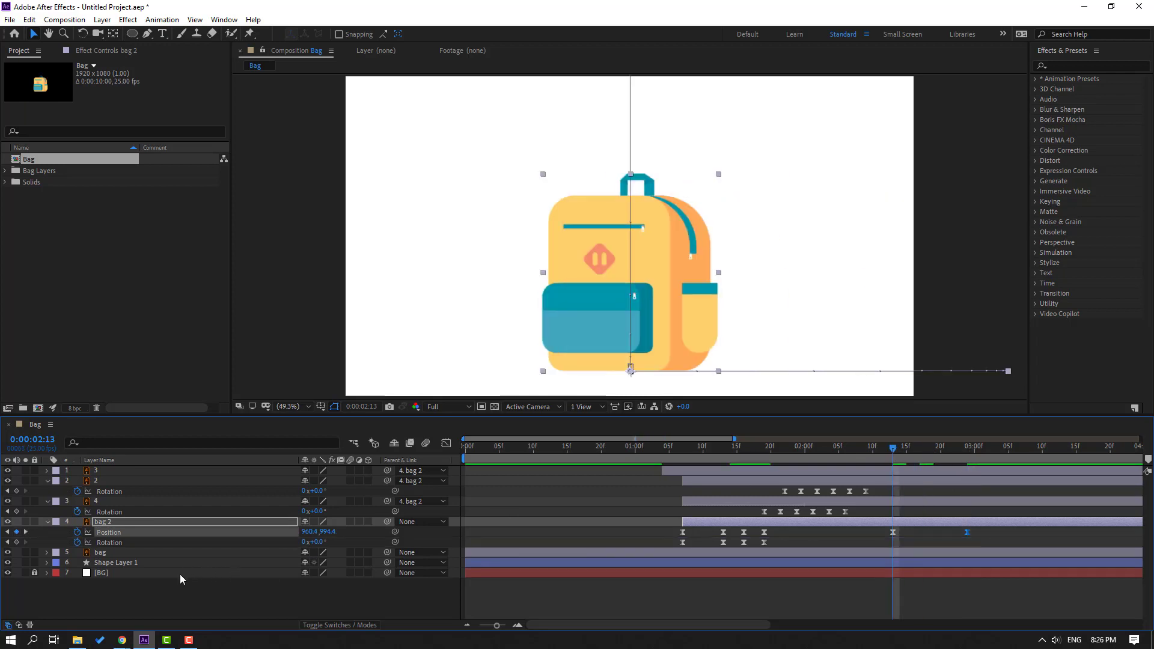
pyautogui.click(17, 542)
pyautogui.moveTo(910, 445); pyautogui.dragTo(912, 446)
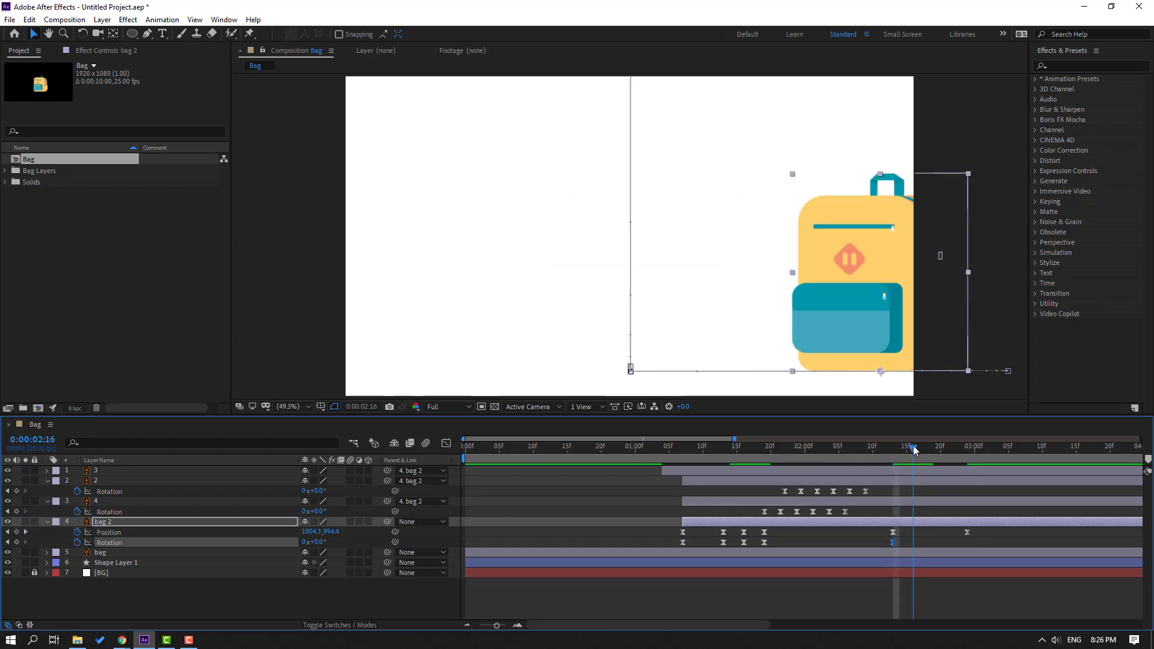
pyautogui.moveTo(321, 541); pyautogui.dragTo(329, 542)
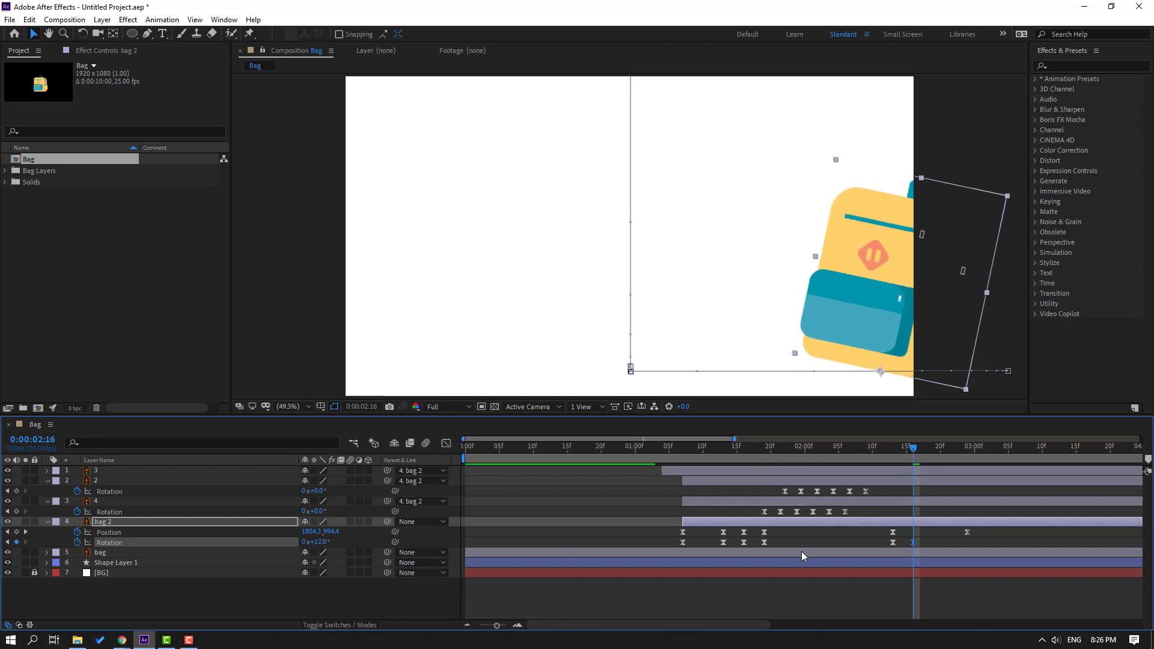
pyautogui.moveTo(921, 542); pyautogui.dragTo(947, 536)
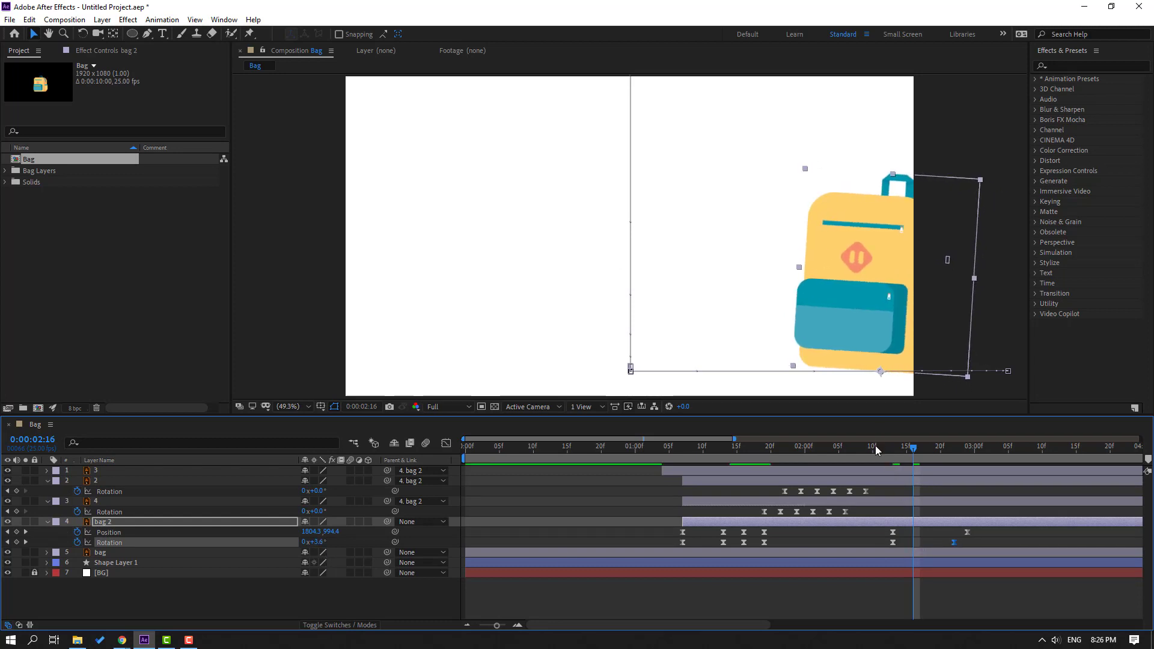
# Step: End the work area at 0:00:03:04, show more of the timeline, and preview bag 2's exit
pyautogui.click(953, 447)
pyautogui.moveTo(956, 450); pyautogui.dragTo(900, 449)
pyautogui.click(999, 449)
pyautogui.press('n')
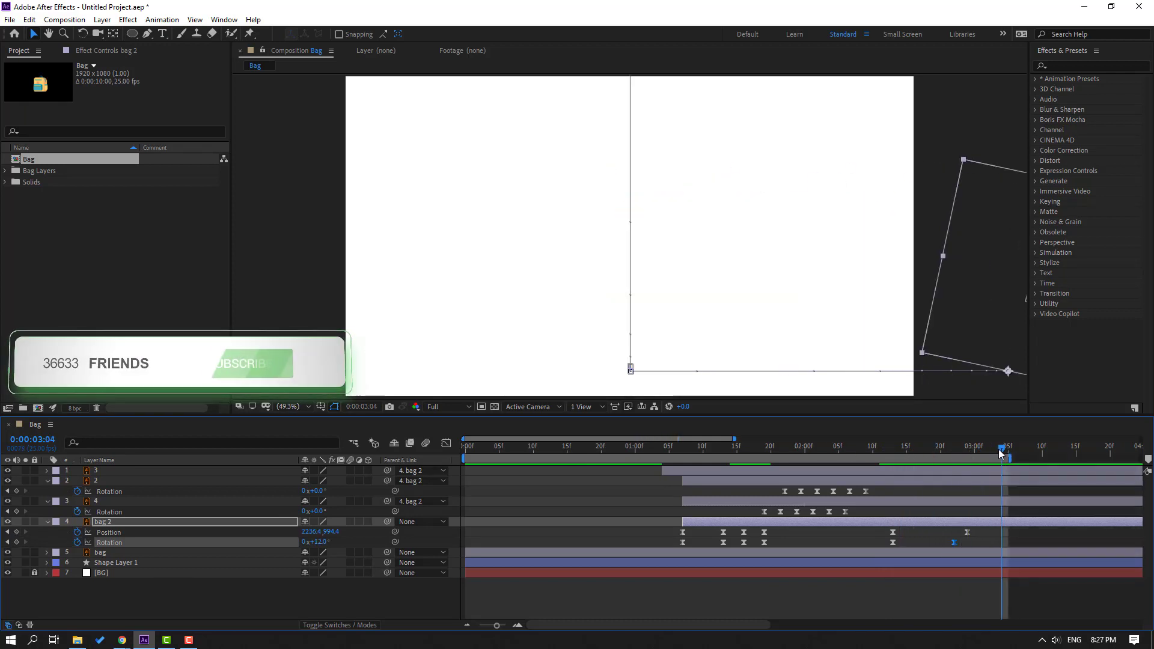
pyautogui.moveTo(733, 439); pyautogui.dragTo(897, 438)
pyautogui.press('space')
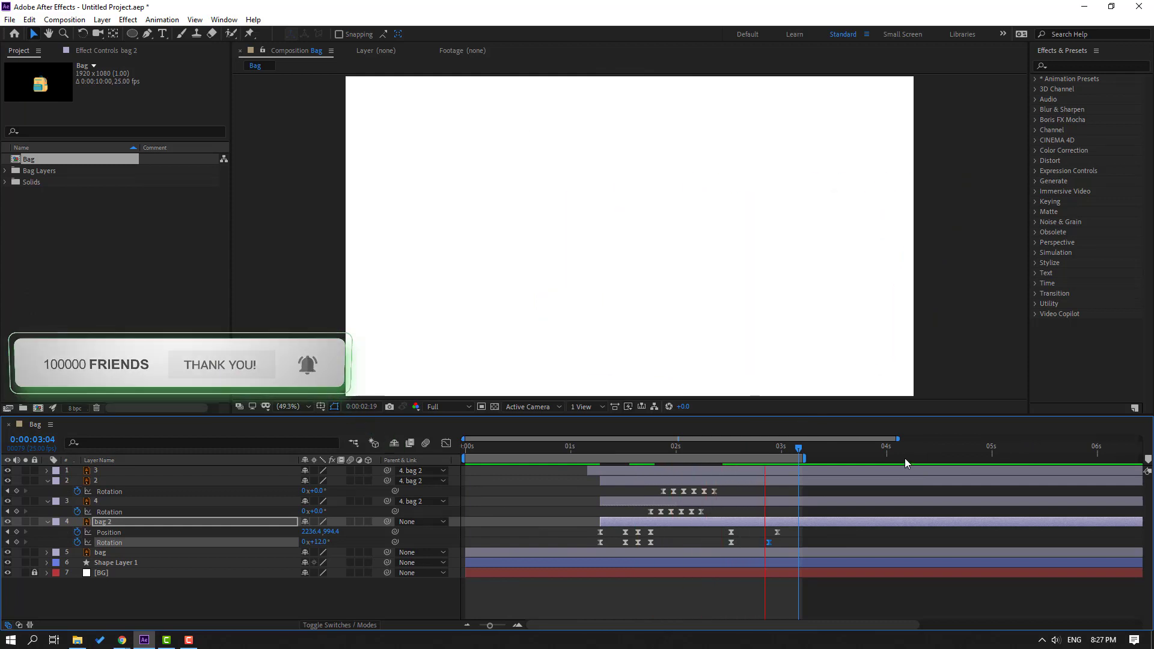
# Step: Move bag 2's last Position and Rotation keyframes to about 0:00:03:10 and 0:00:03:08, extend the work area to about 0:00:04:02, and preview
pyautogui.click(765, 542)
pyautogui.moveTo(785, 527); pyautogui.dragTo(815, 542)
pyautogui.moveTo(804, 459); pyautogui.dragTo(896, 458)
pyautogui.moveTo(719, 444); pyautogui.dragTo(757, 455)
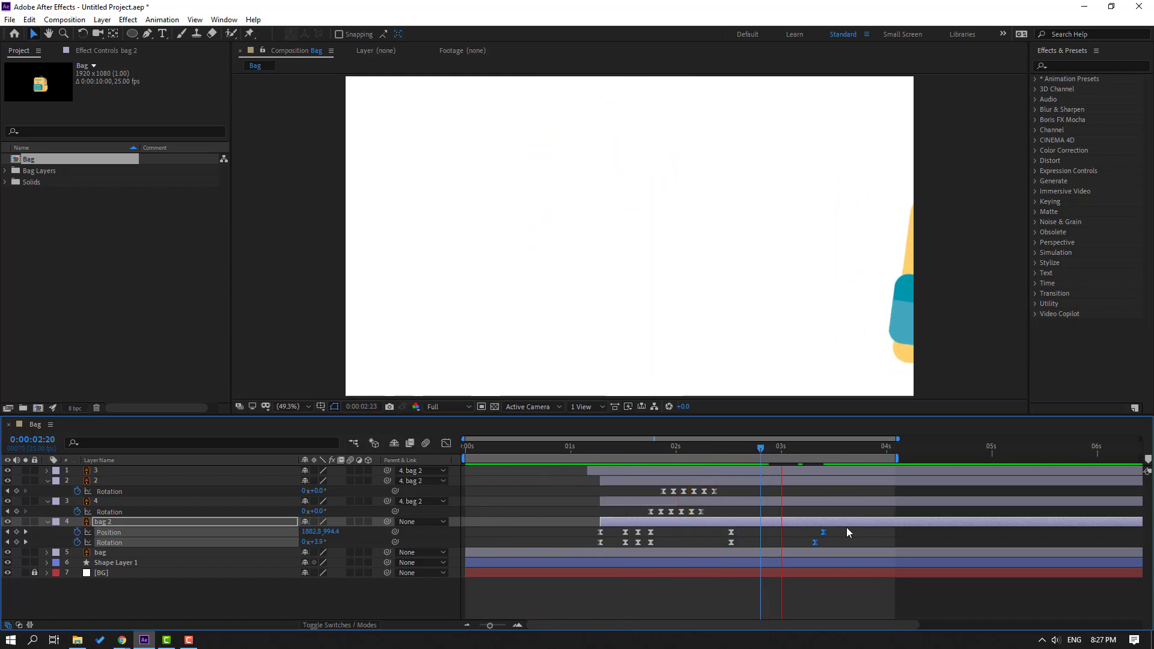
pyautogui.click(834, 539)
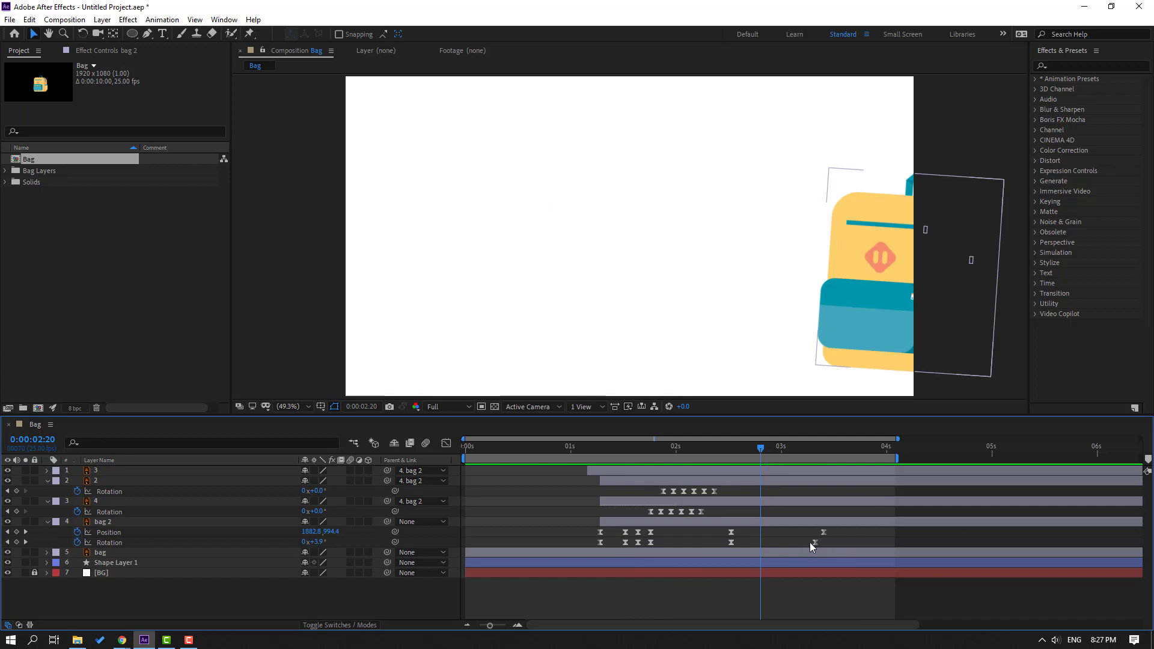
# Step: Move bag 2's last Rotation keyframe to about 0:00:02:22 and check the tilt at 0:00:03:00
pyautogui.moveTo(814, 542); pyautogui.dragTo(767, 542)
pyautogui.moveTo(714, 450); pyautogui.dragTo(781, 450)
# Step: Lengthen the outgoing ease of bag 2's Position keyframe at 0:00:02:13 in the speed graph, and preview the exit
pyautogui.moveTo(836, 534); pyautogui.dragTo(725, 525)
pyautogui.click(446, 442)
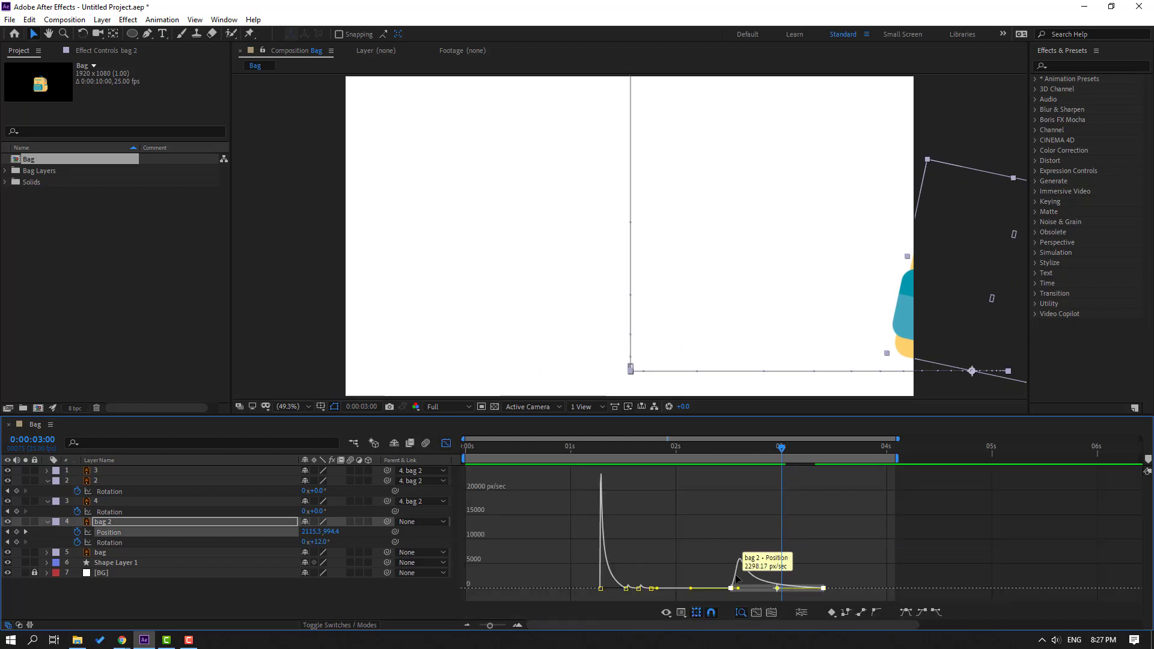
pyautogui.click(731, 448)
pyautogui.press('=')
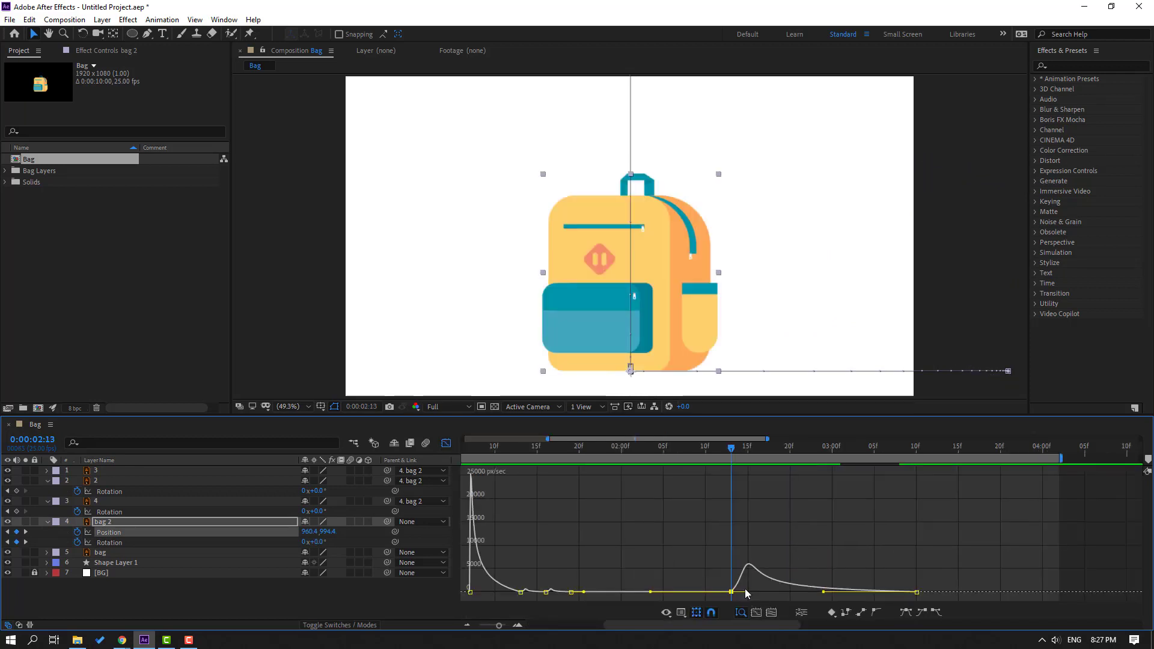
pyautogui.moveTo(746, 592); pyautogui.dragTo(783, 592)
pyautogui.press(';')
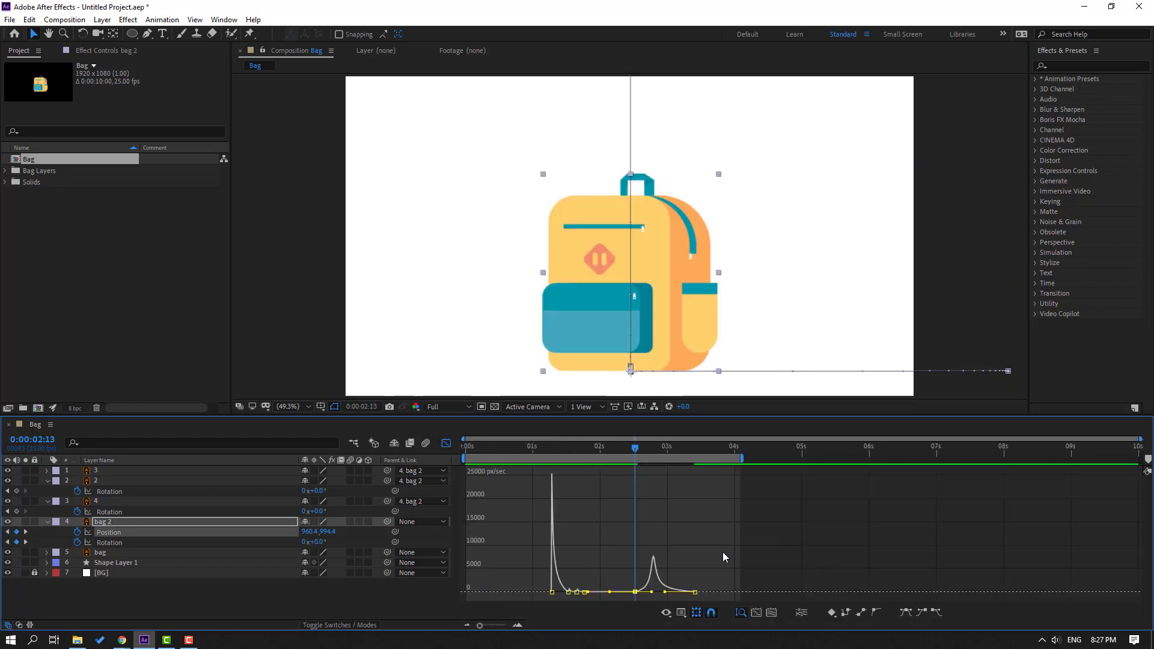
pyautogui.moveTo(462, 459); pyautogui.dragTo(602, 458)
pyautogui.press('space')
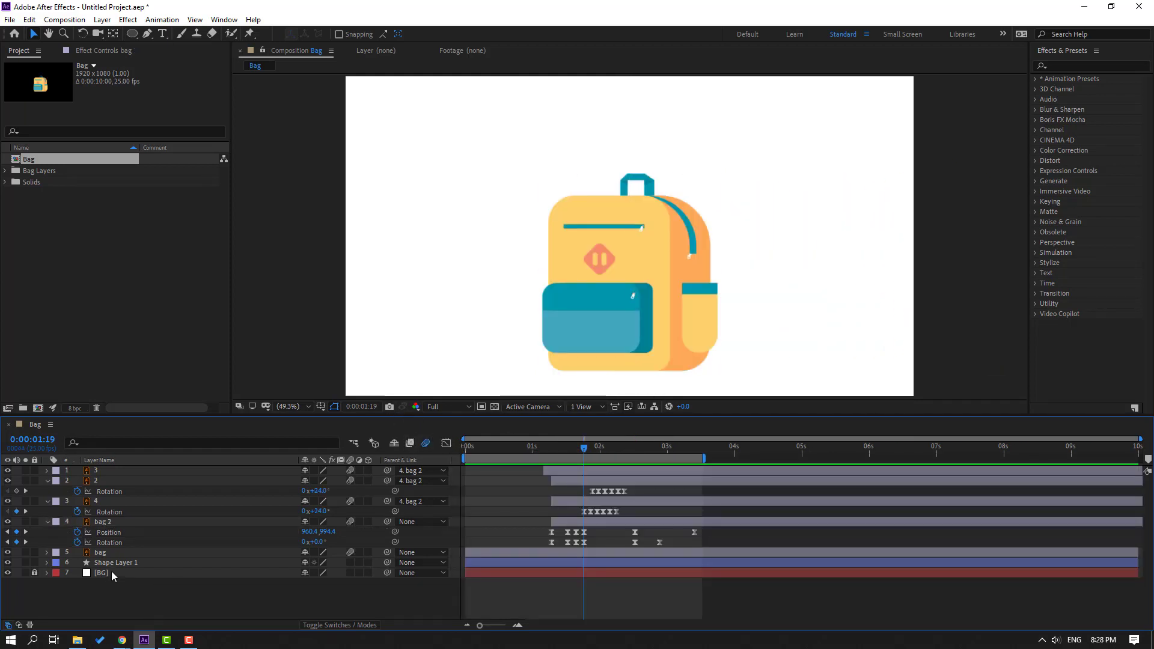
# Step: Duplicate Shape Layer 1 above the bag layer, start the copy at about 0:00:01:10, and move its ellipse to bag 2's base
pyautogui.click(117, 563)
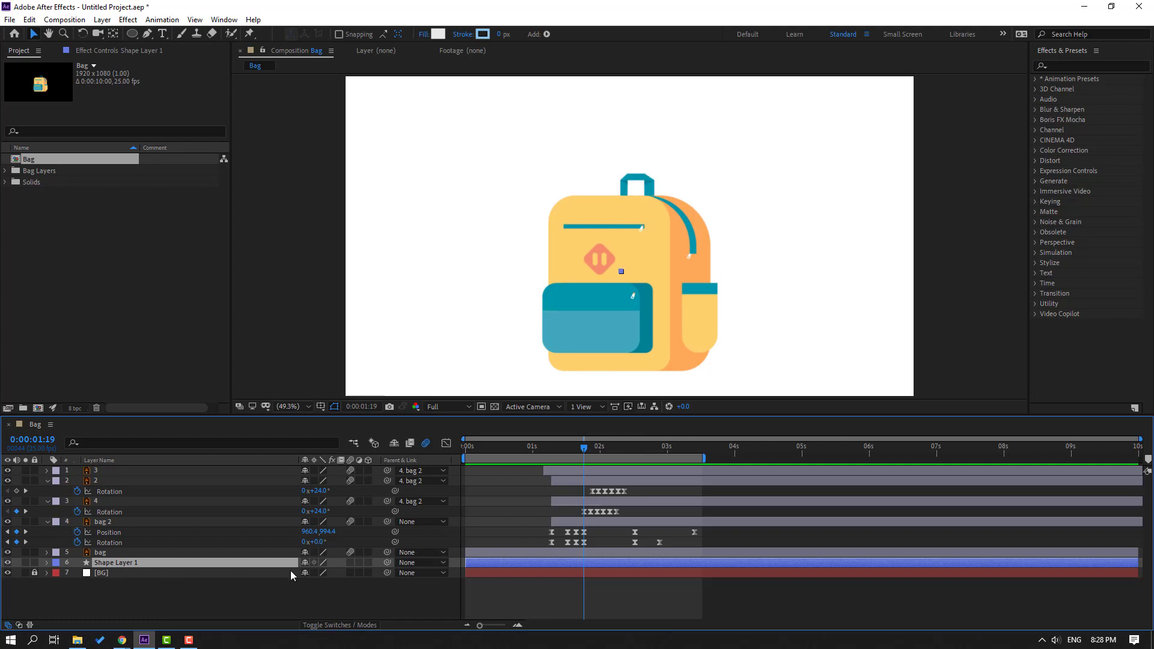
pyautogui.hotkey('ctrl', 'd')
pyautogui.moveTo(116, 565); pyautogui.dragTo(125, 549)
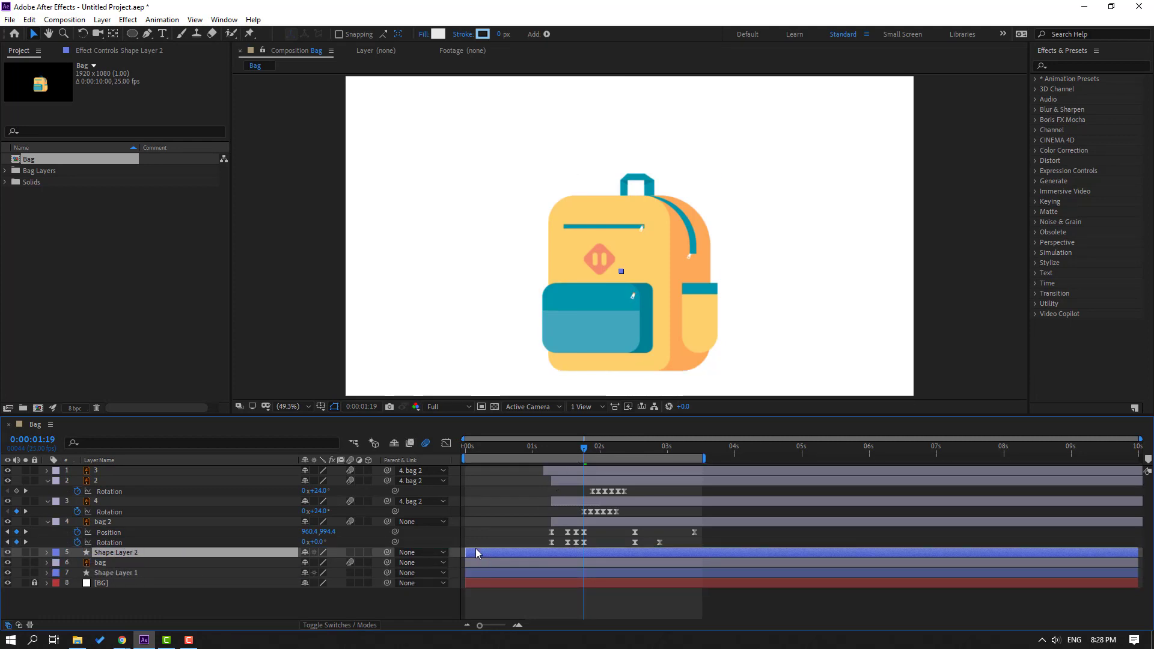
pyautogui.moveTo(474, 547); pyautogui.dragTo(575, 554)
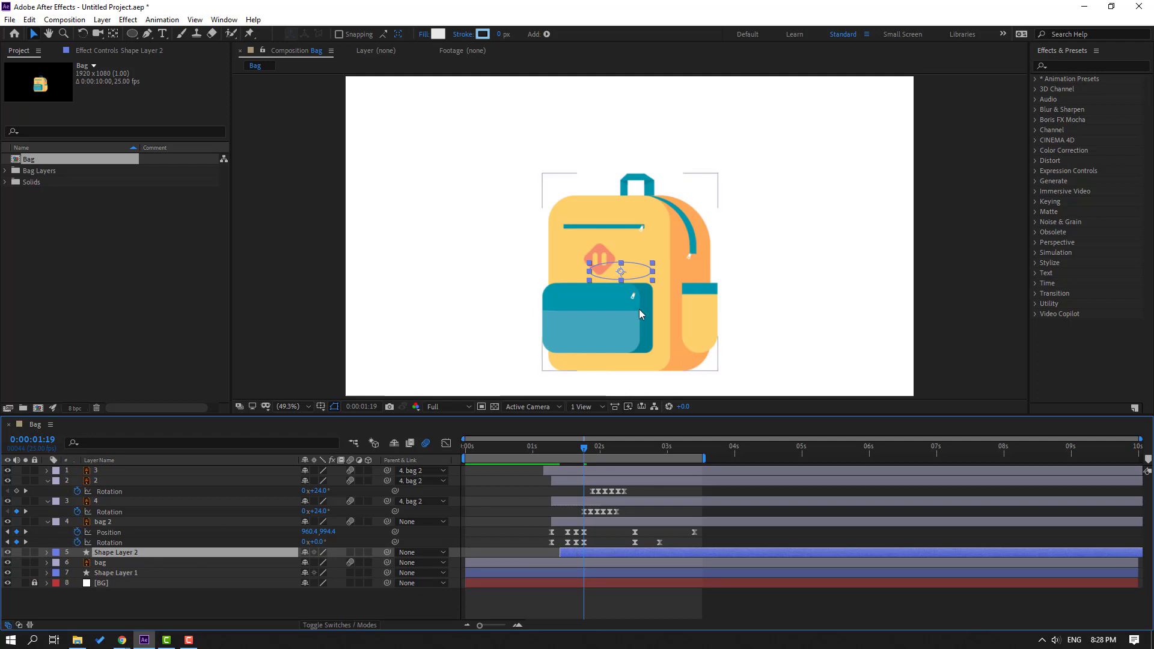
pyautogui.moveTo(625, 274); pyautogui.dragTo(632, 379)
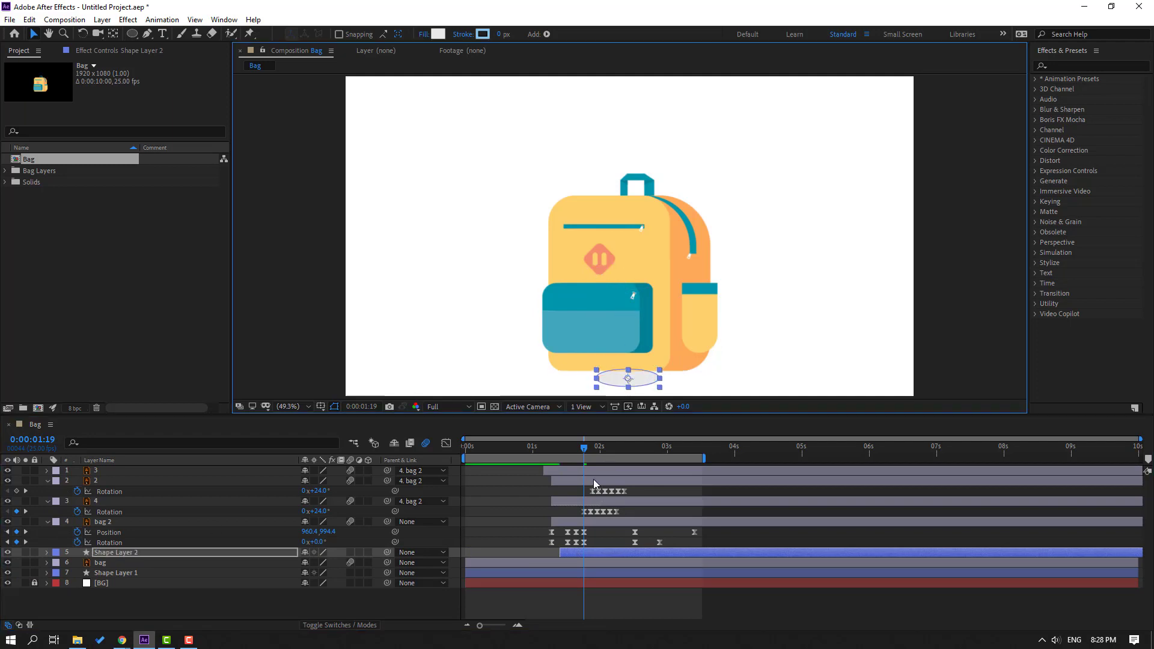
# Step: Scale Shape Layer 2 to 238% and move the ellipse up so it sits around bag 2's base as a shadow
pyautogui.press('s')
pyautogui.click(77, 562)
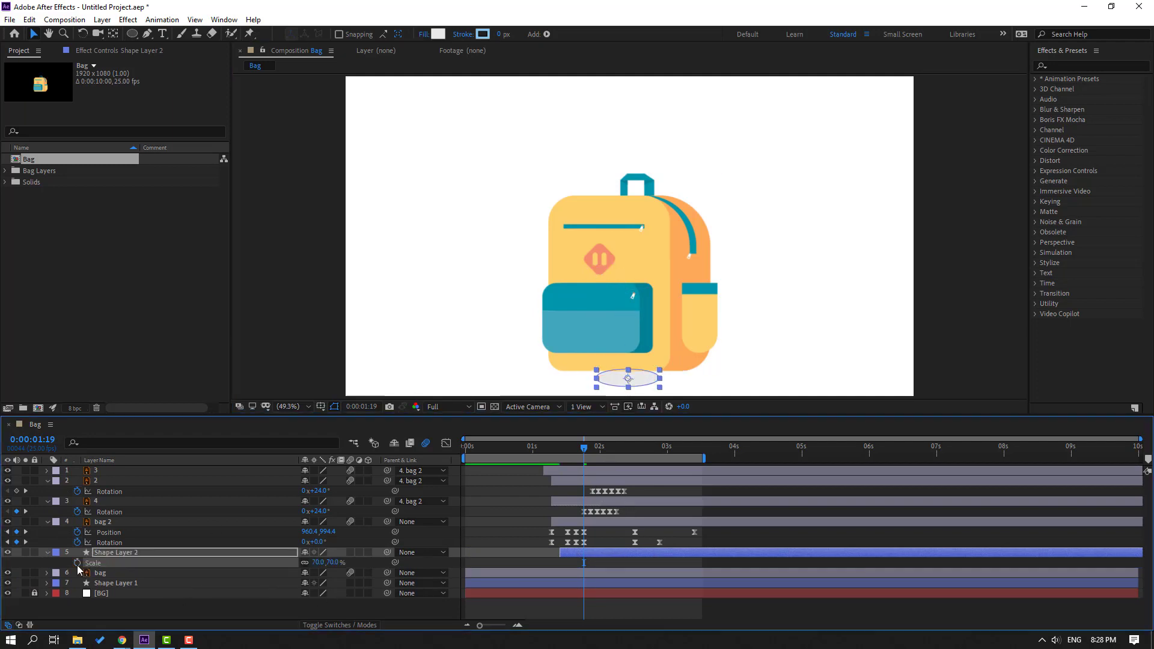
pyautogui.moveTo(315, 562); pyautogui.dragTo(416, 562)
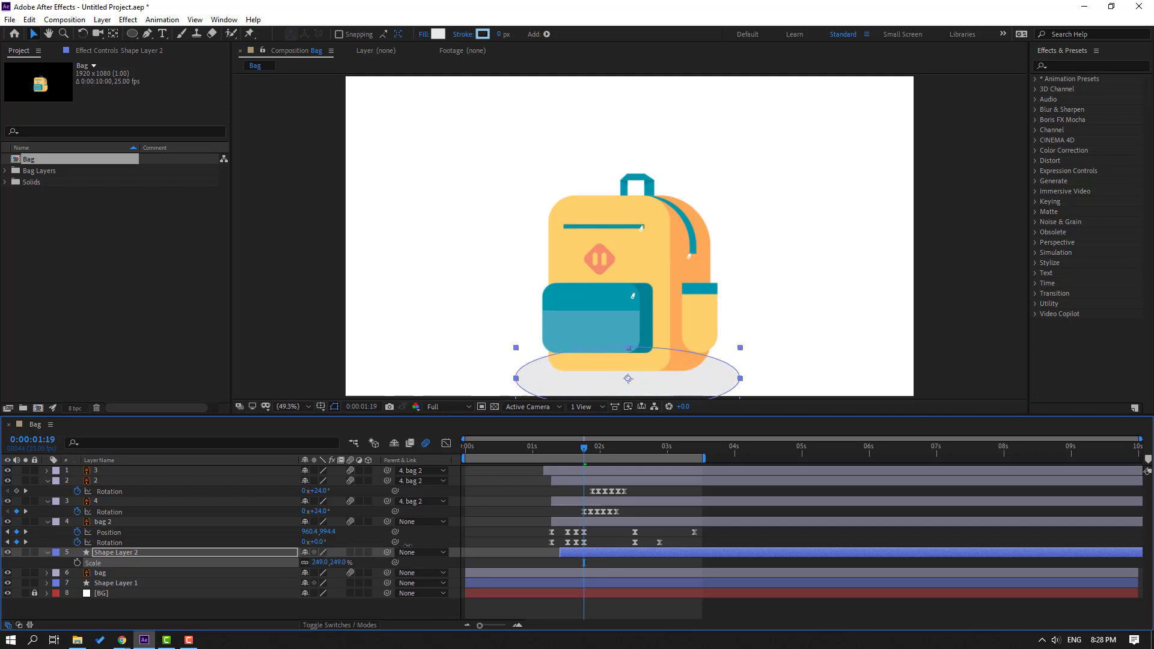
pyautogui.moveTo(632, 376); pyautogui.dragTo(631, 358)
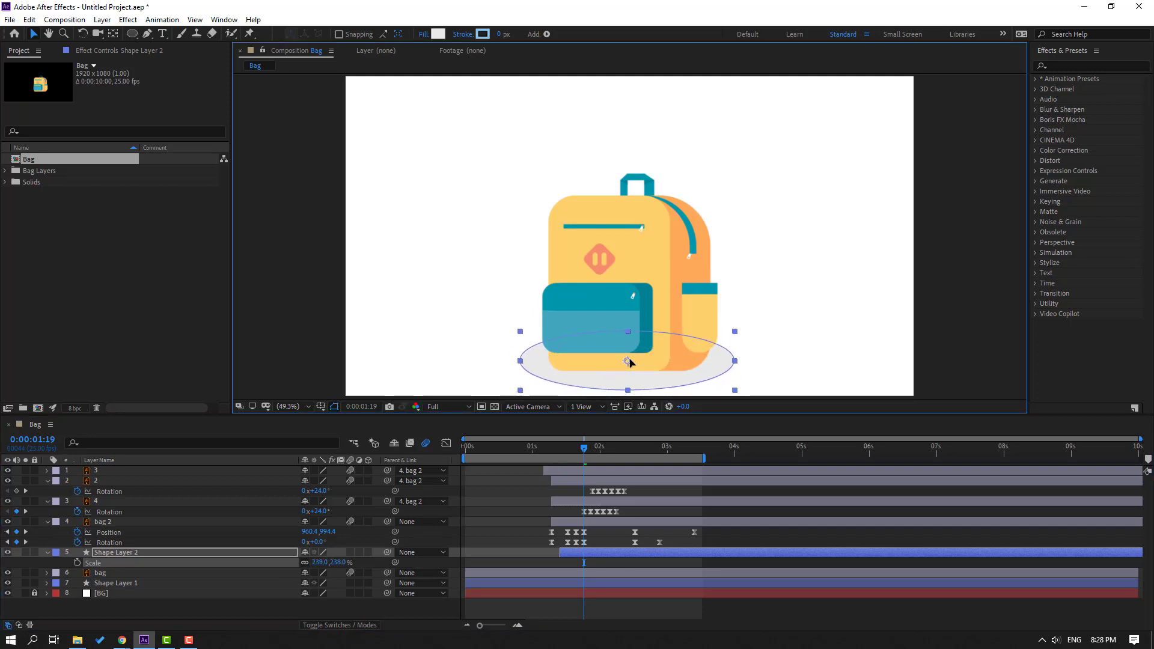
# Step: Start Shape Layer 2 at 0:00:01:07 and keyframe its Scale from 0% there to 238% at about 0:00:02:14
pyautogui.moveTo(584, 449); pyautogui.dragTo(551, 450)
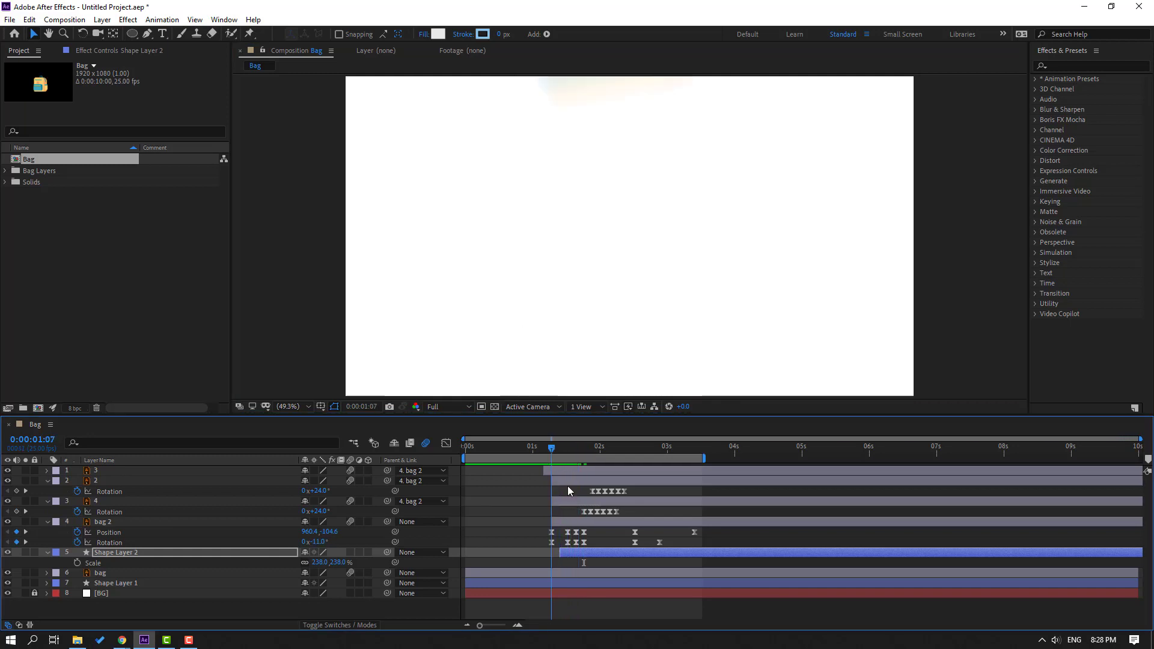
pyautogui.moveTo(572, 556); pyautogui.dragTo(565, 556)
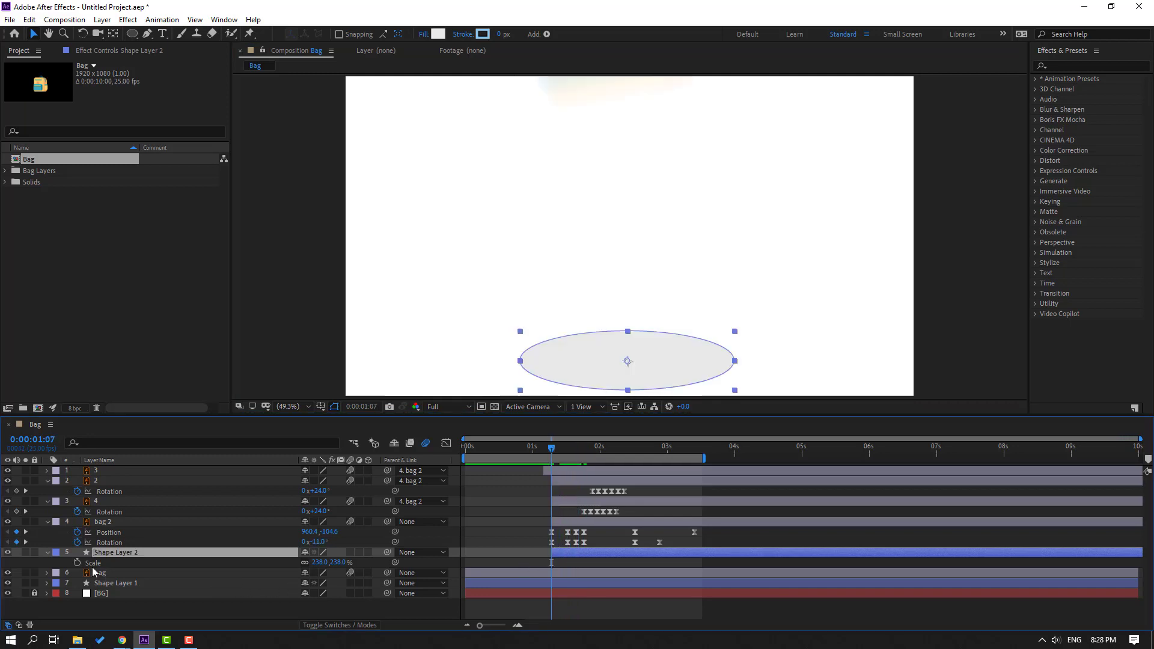
pyautogui.click(77, 562)
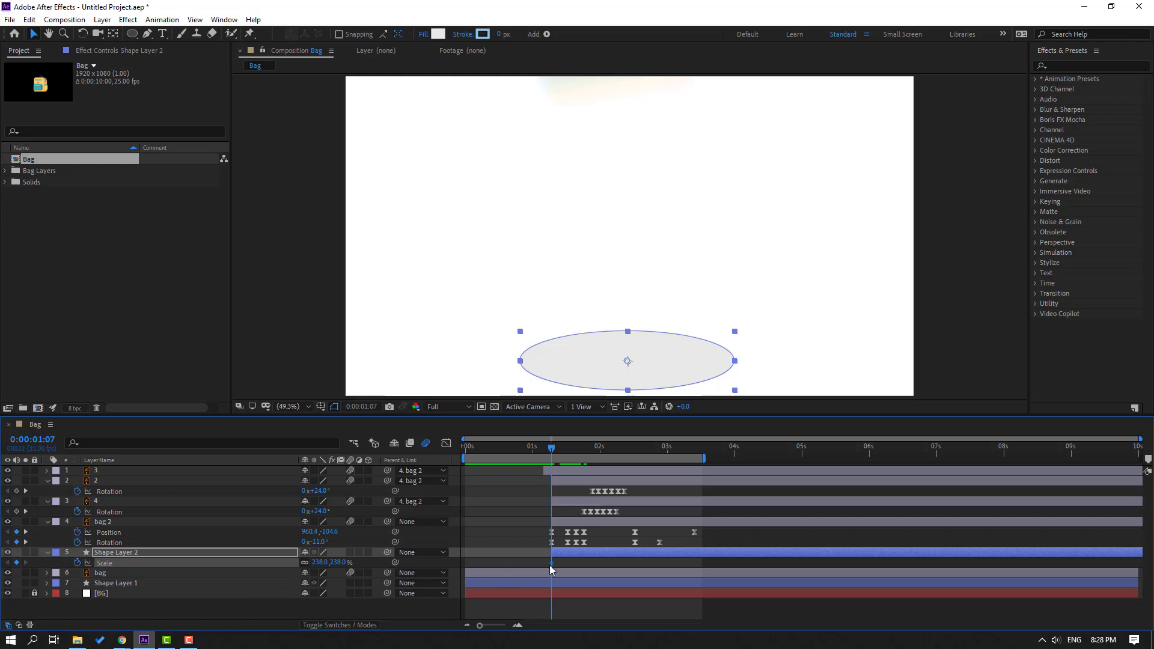
pyautogui.moveTo(551, 564); pyautogui.dragTo(607, 565)
pyautogui.click(317, 564)
pyautogui.write('0')
pyautogui.press('Return')
pyautogui.moveTo(551, 448); pyautogui.dragTo(624, 455)
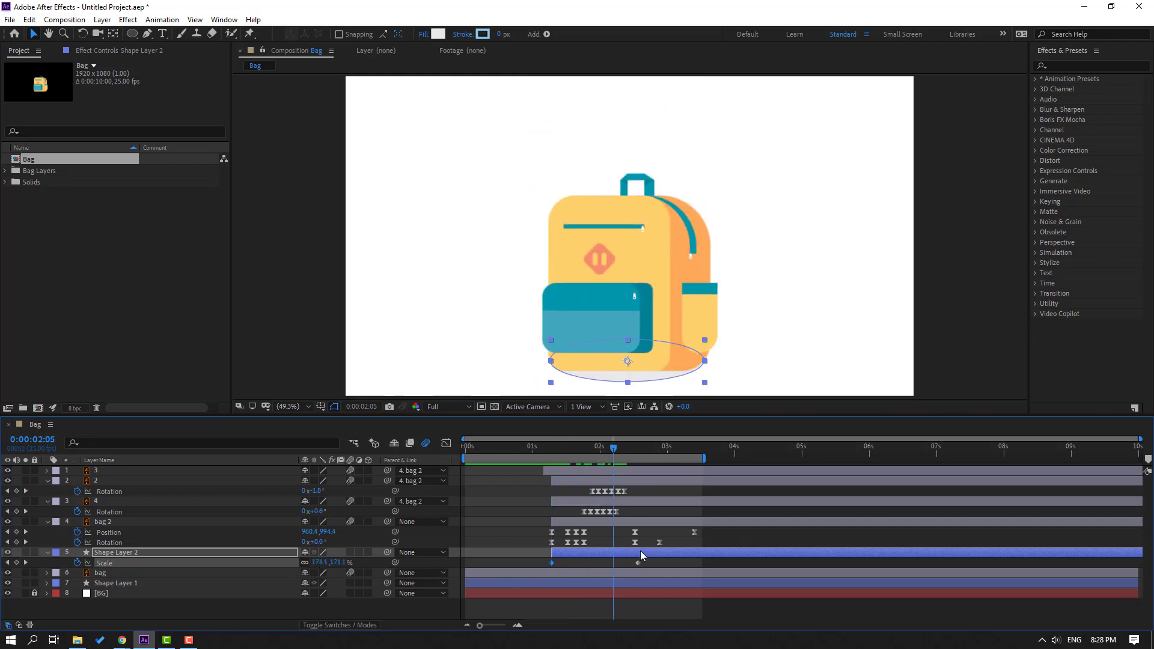
# Step: Easy Ease Shape Layer 2's Scale keyframes with the last at about 0:00:01:19, and preview from about 0:00:01:02
pyautogui.rightClick(551, 563)
pyautogui.moveTo(603, 554)
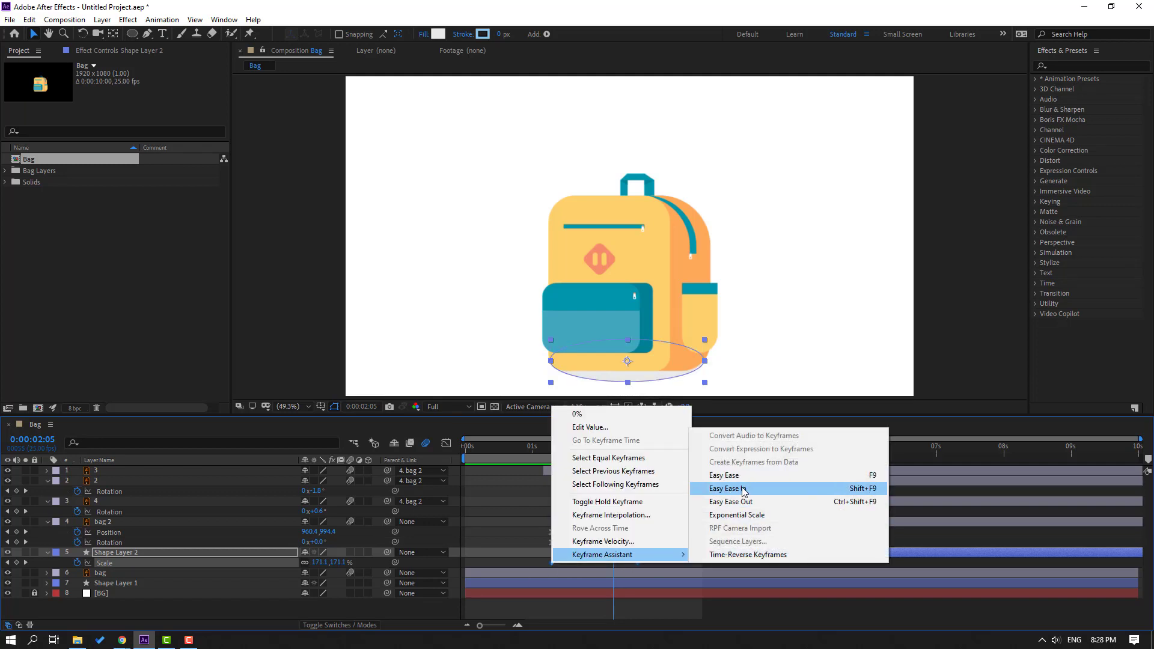
pyautogui.click(727, 475)
pyautogui.click(636, 561)
pyautogui.moveTo(636, 561); pyautogui.dragTo(582, 564)
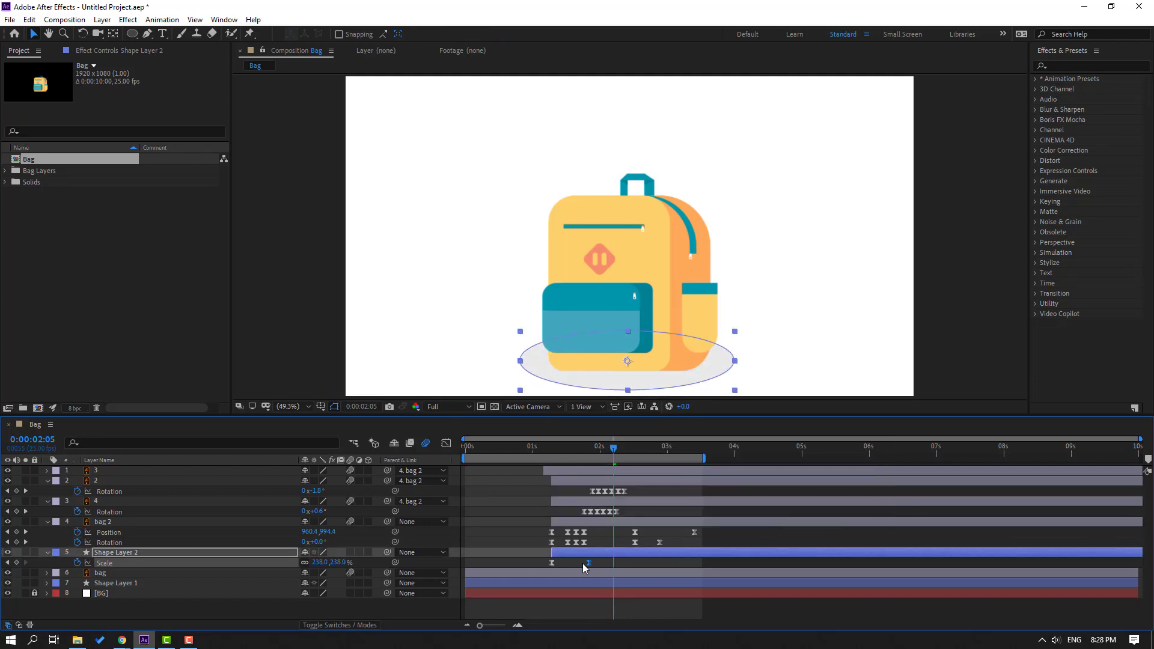
pyautogui.moveTo(462, 459); pyautogui.dragTo(539, 459)
pyautogui.press('space')
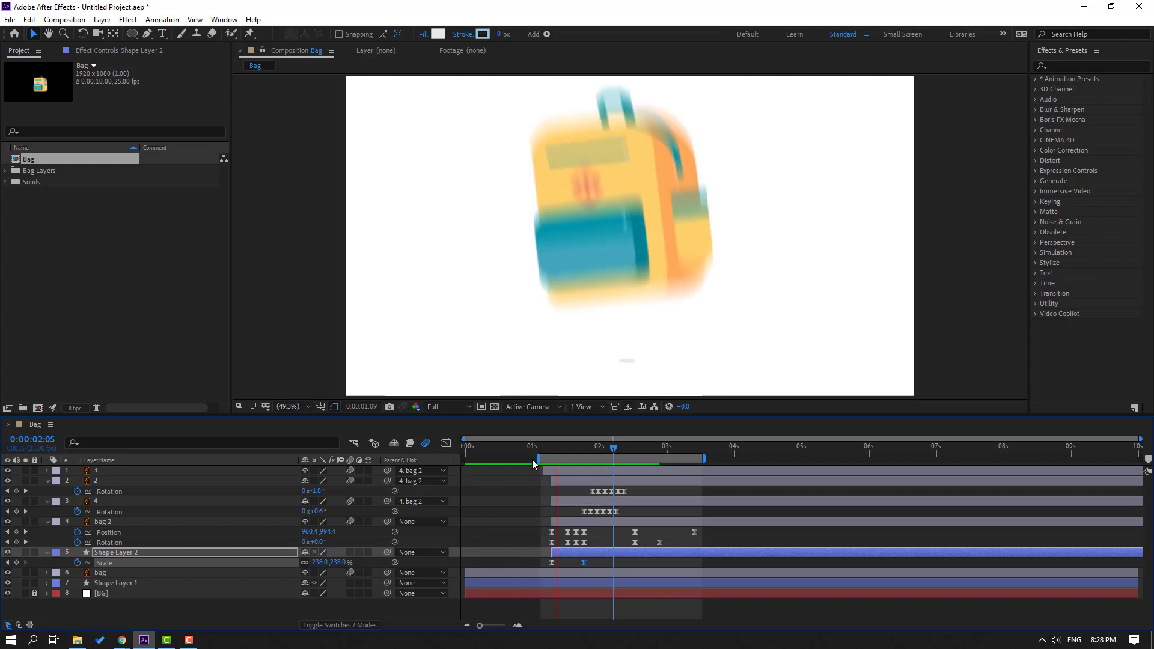